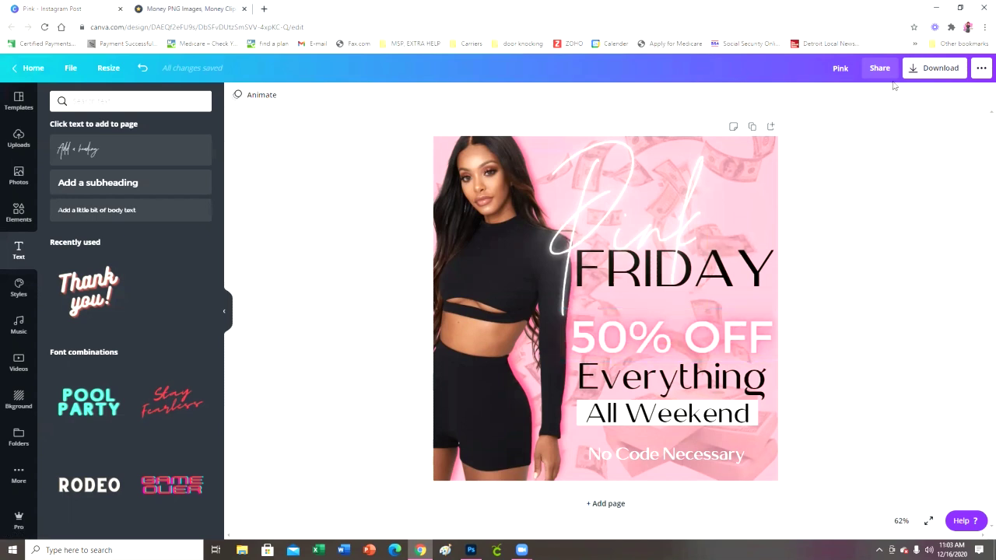
pyautogui.click(29, 68)
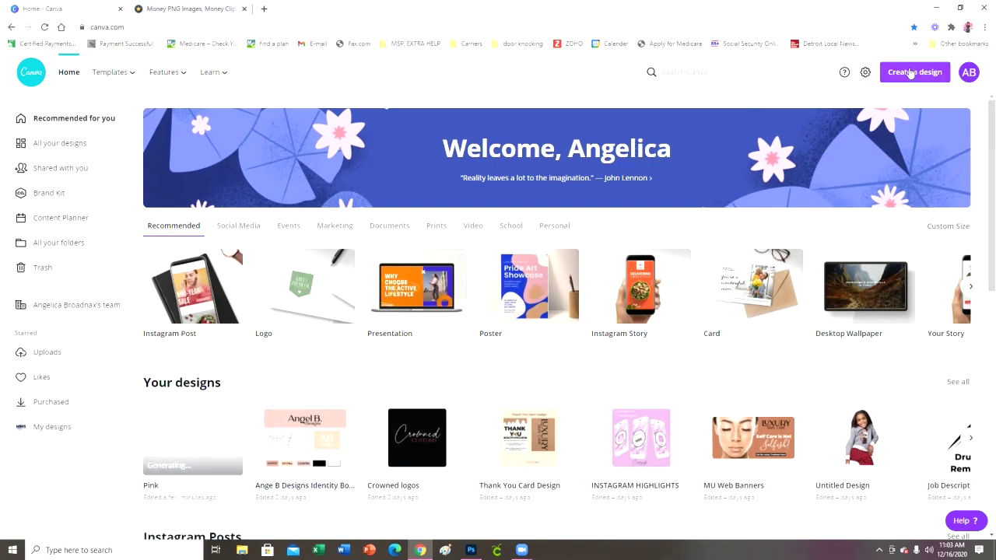
pyautogui.click(911, 72)
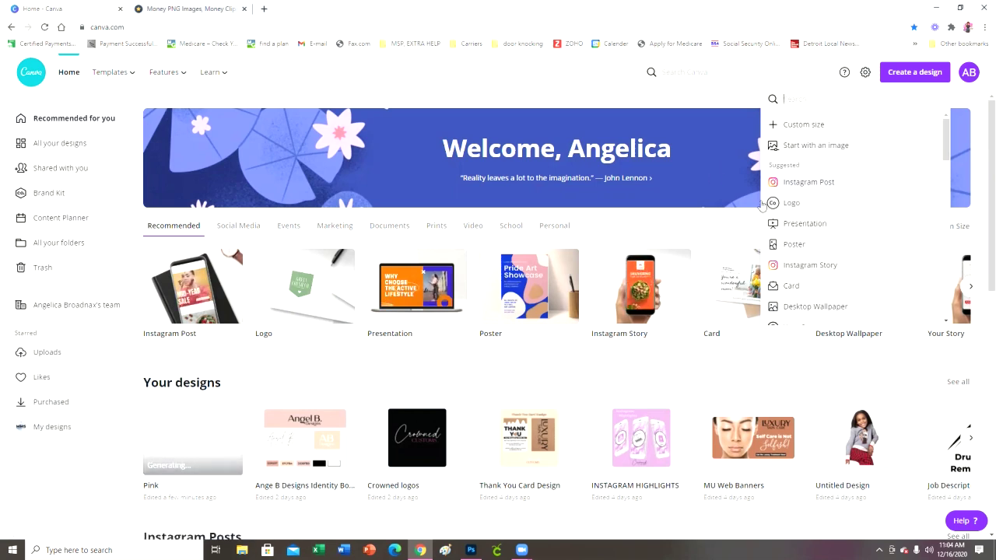
pyautogui.click(797, 185)
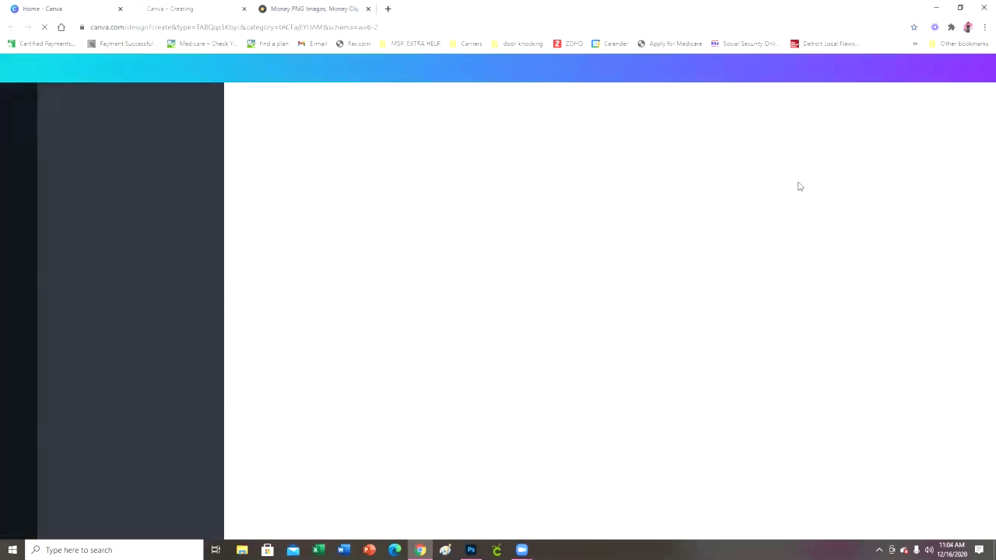
pyautogui.click(244, 9)
# Add a blank second page to the existing Pink design and show the uploaded images.
pyautogui.click(56, 144)
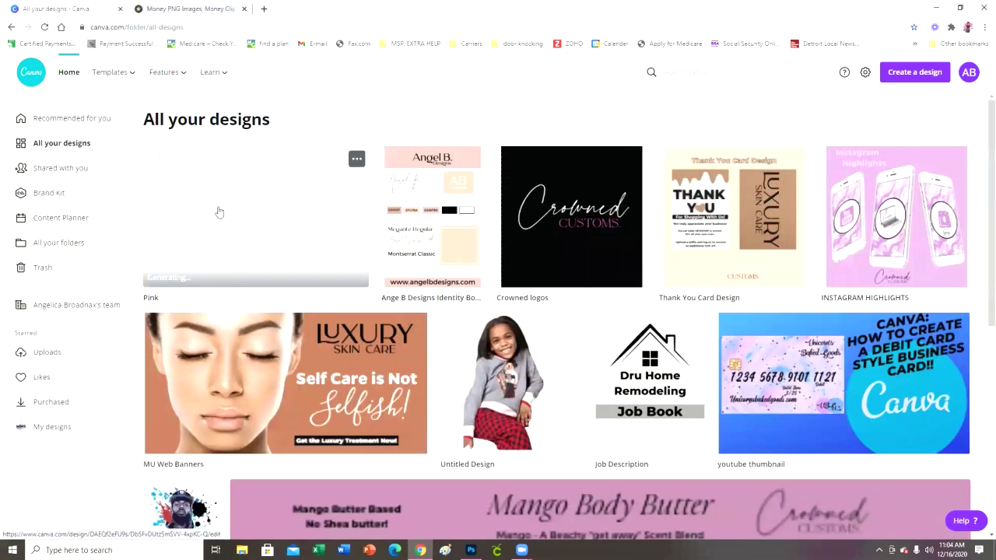
pyautogui.click(220, 211)
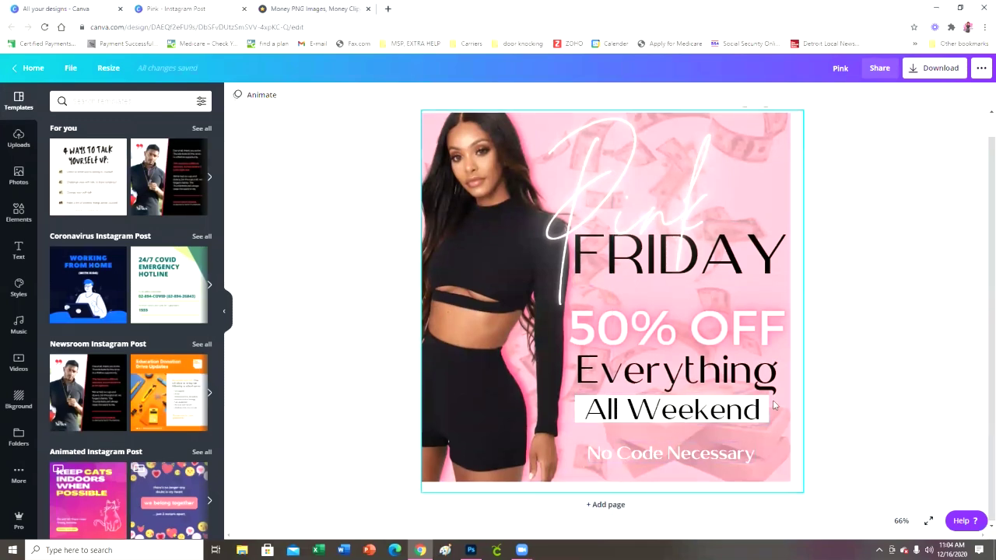
pyautogui.scroll(-1, 870, 428)
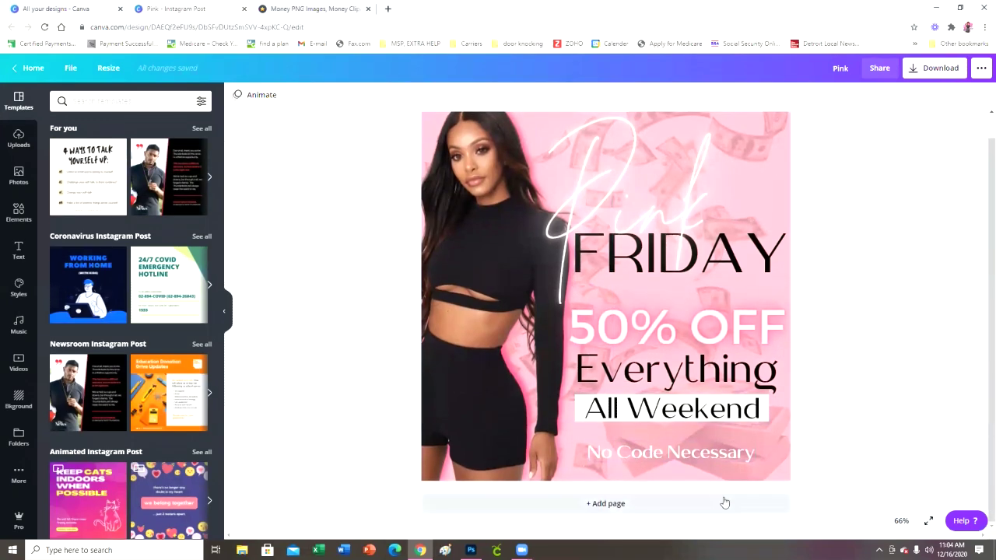
pyautogui.click(732, 506)
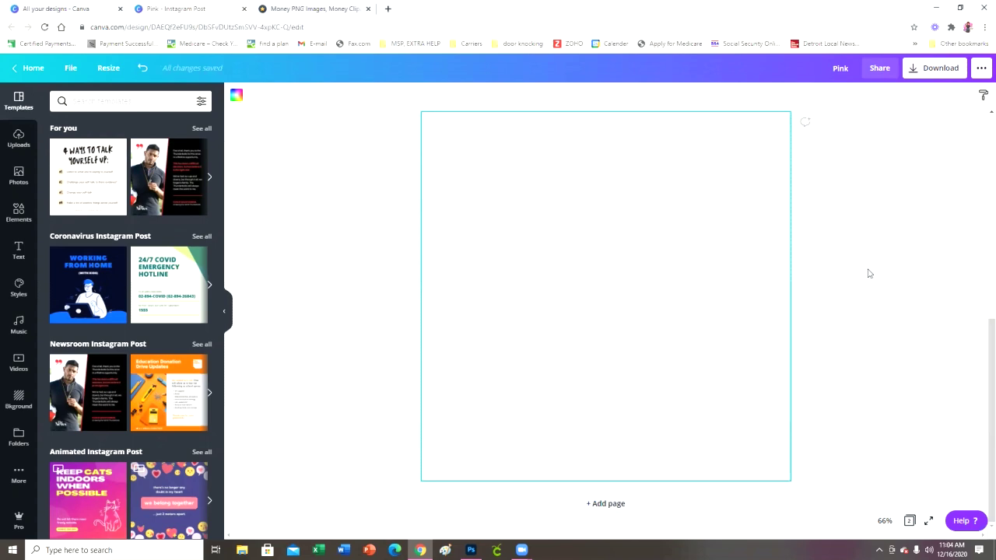
pyautogui.click(19, 140)
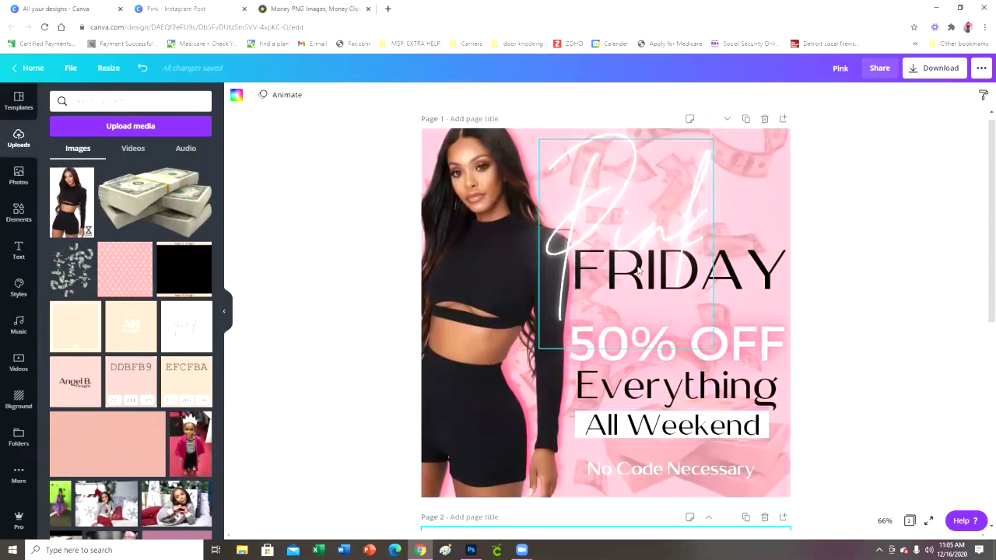
# Switch to the IMGBIN site and look through the money PNG images.
pyautogui.click(308, 9)
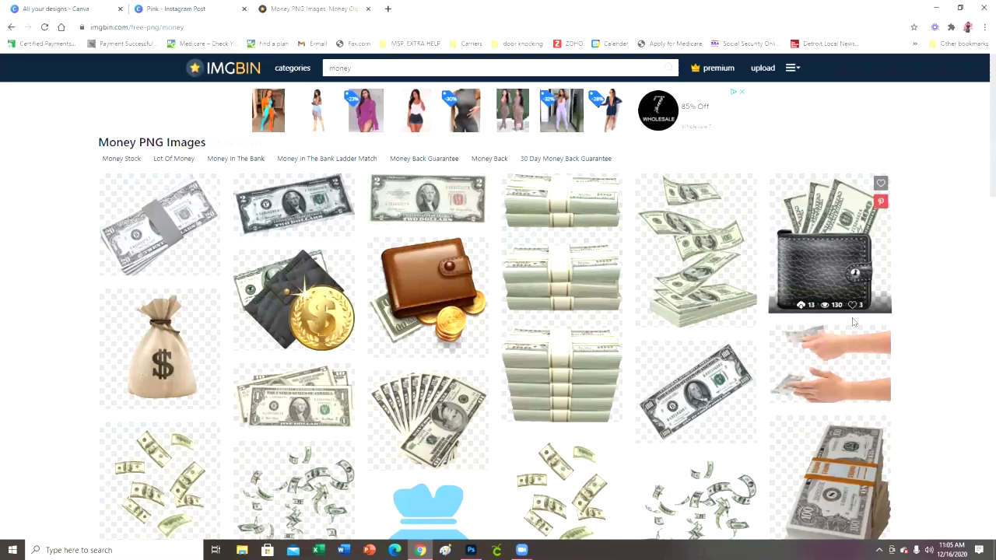
pyautogui.scroll(-4, 880, 328)
pyautogui.scroll(5, 880, 328)
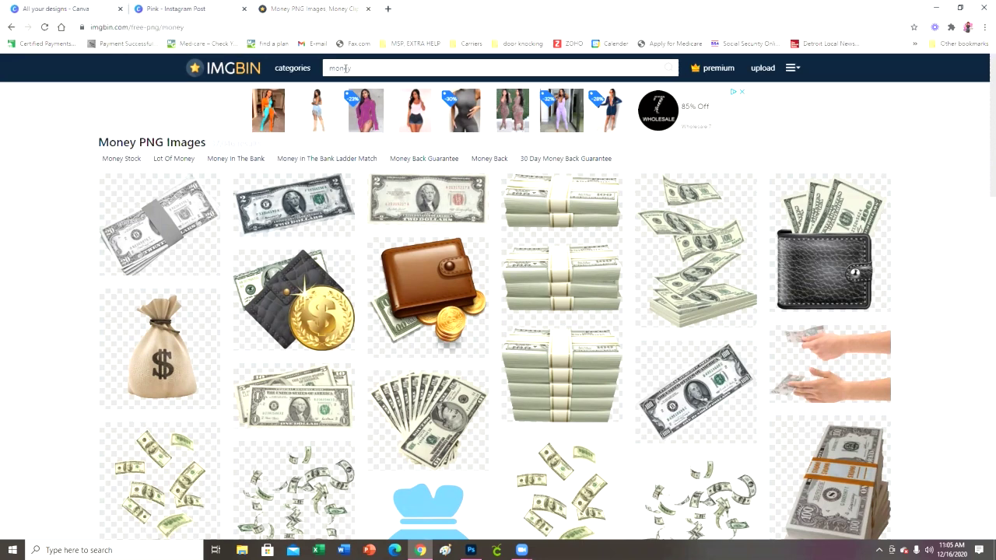
pyautogui.scroll(-3, 555, 195)
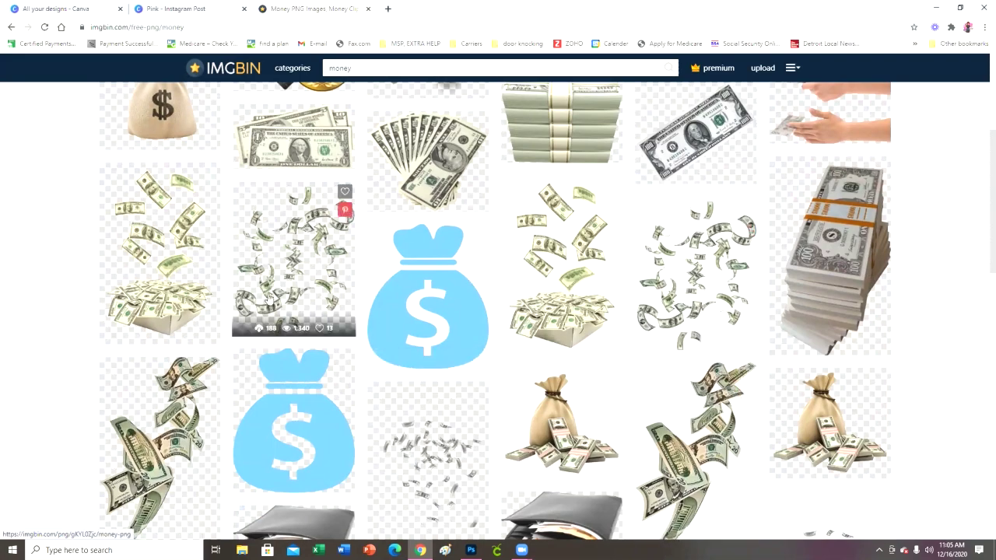
pyautogui.scroll(-1, 572, 294)
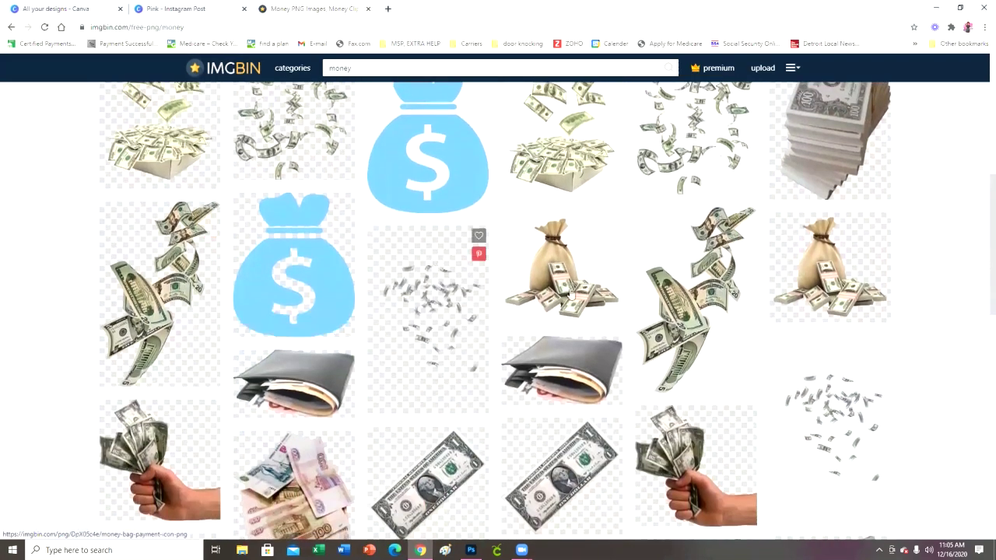
pyautogui.scroll(-3, 557, 324)
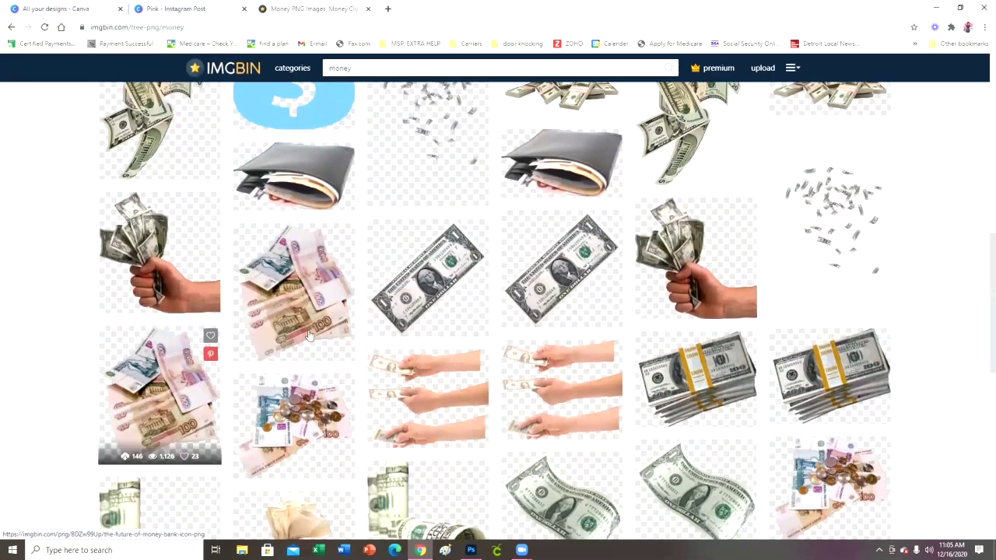
pyautogui.scroll(-4, 454, 324)
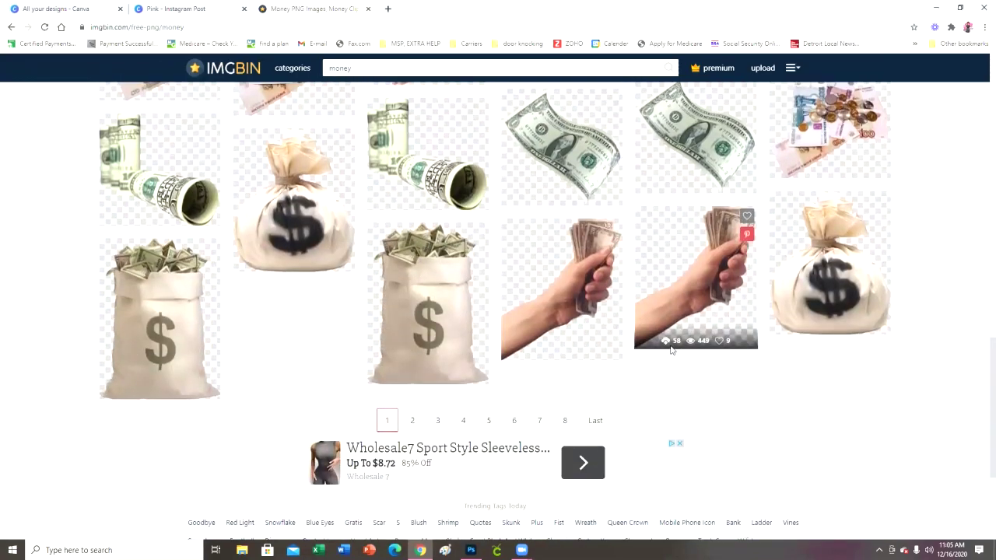
pyautogui.scroll(20, 663, 350)
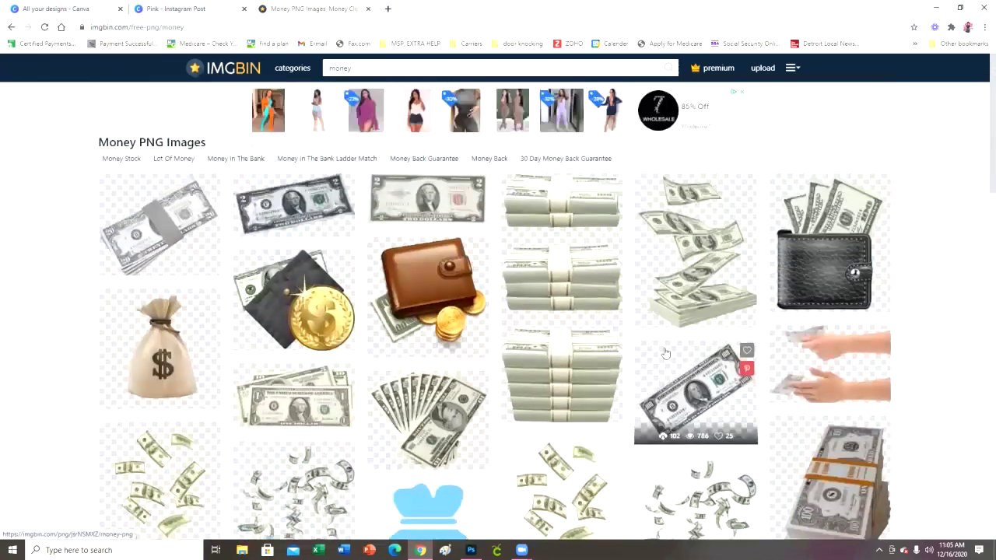
# Search IMGBIN for "money stack" and look through the images for suitable stacks of bills.
pyautogui.click(373, 70)
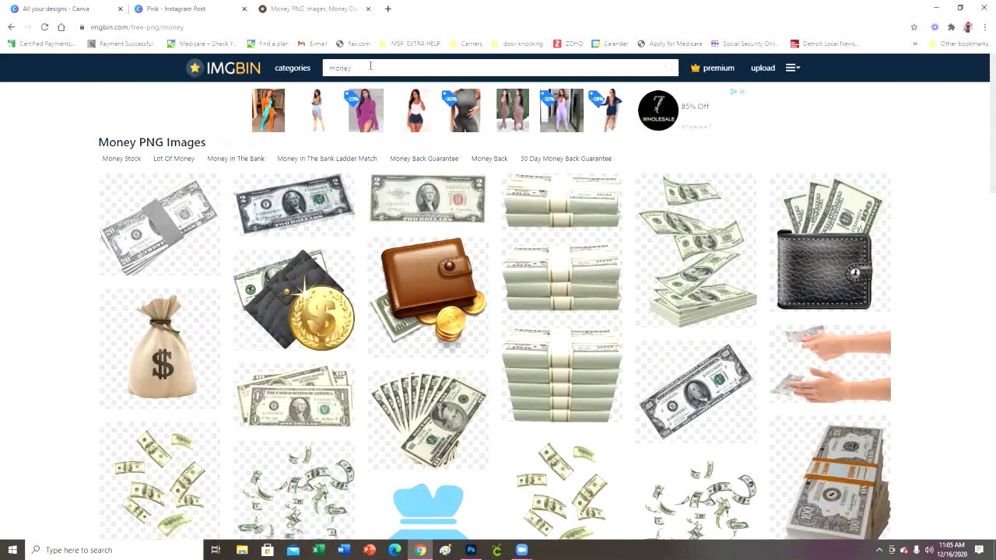
pyautogui.write('stack')
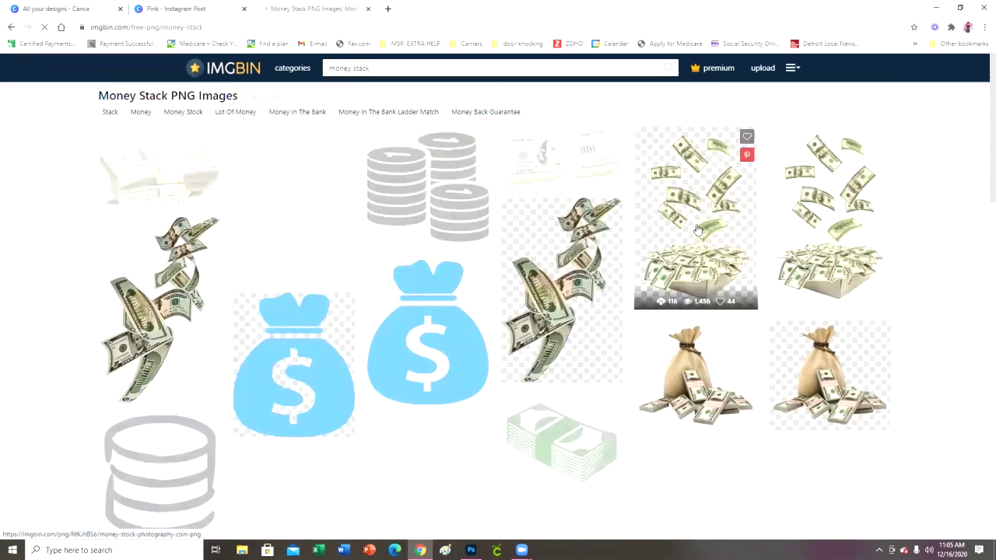
pyautogui.scroll(-10, 785, 254)
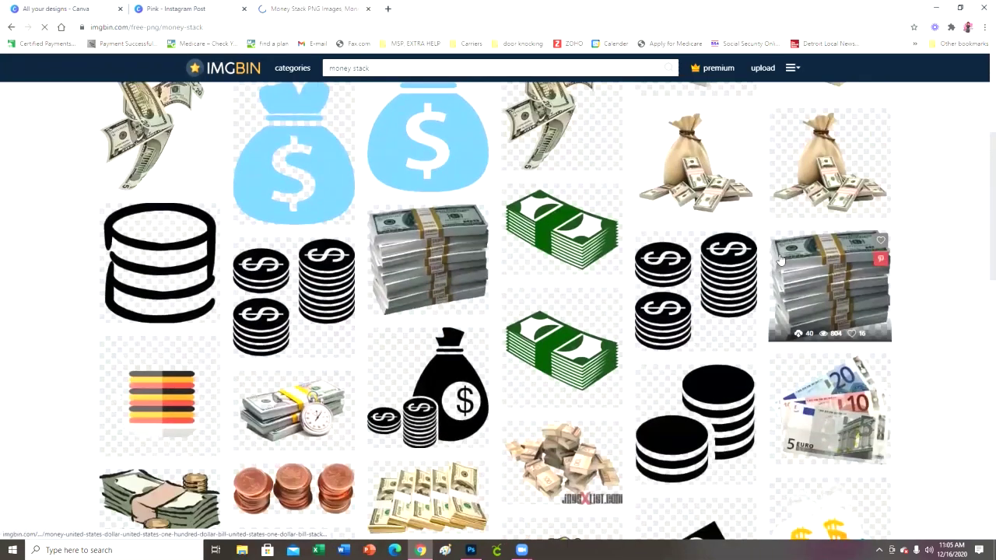
pyautogui.scroll(-3, 778, 259)
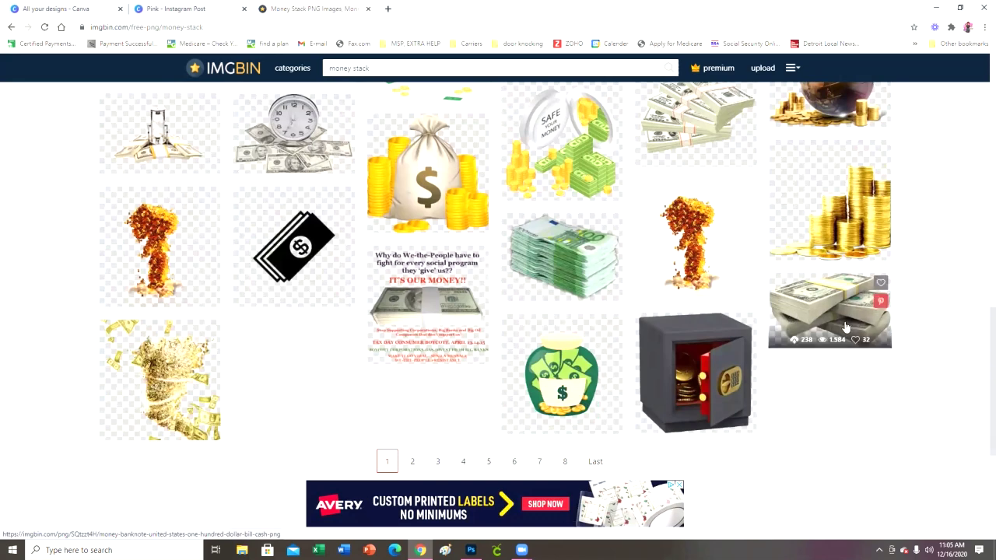
pyautogui.scroll(1, 833, 323)
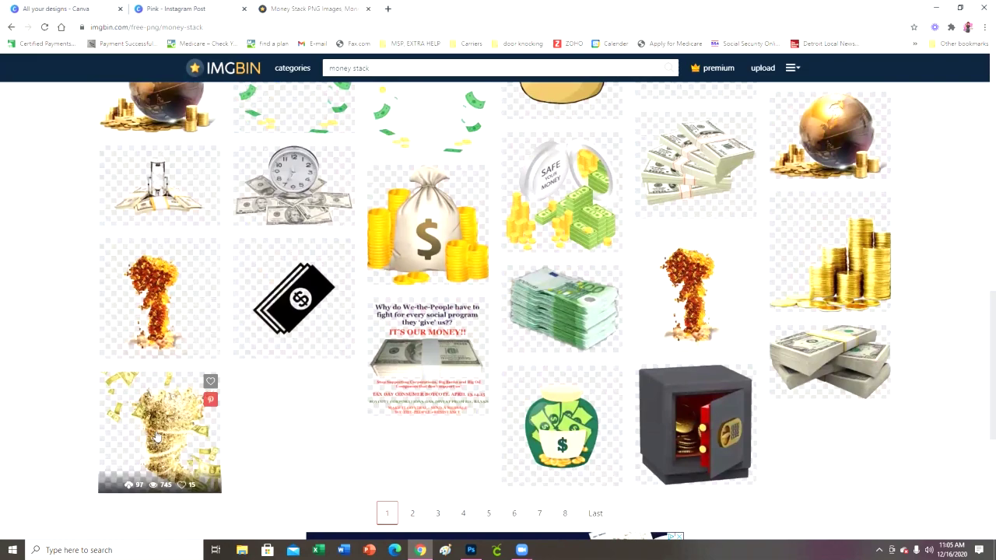
pyautogui.scroll(3, 166, 441)
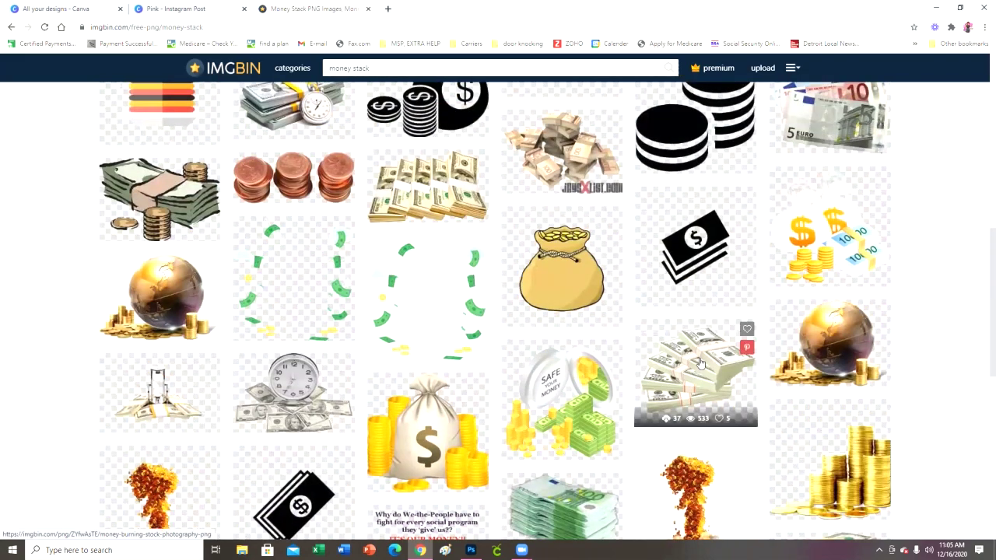
pyautogui.scroll(3, 704, 364)
pyautogui.scroll(1, 705, 364)
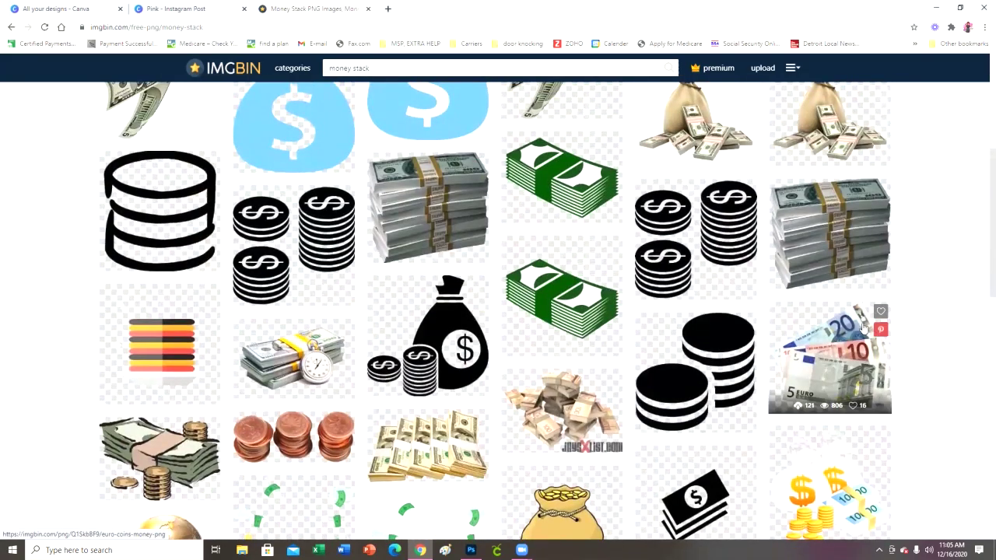
pyautogui.scroll(5, 855, 325)
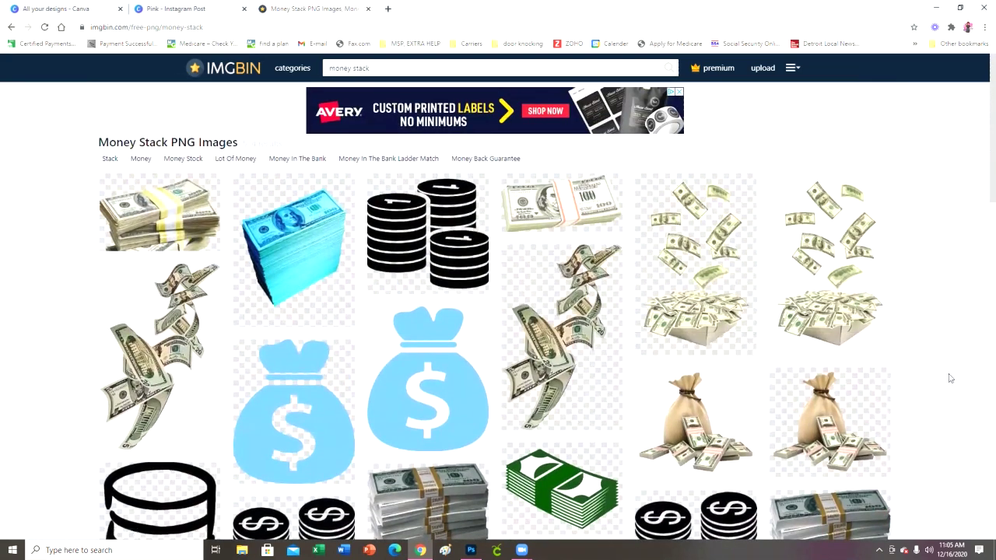
pyautogui.scroll(-3, 700, 335)
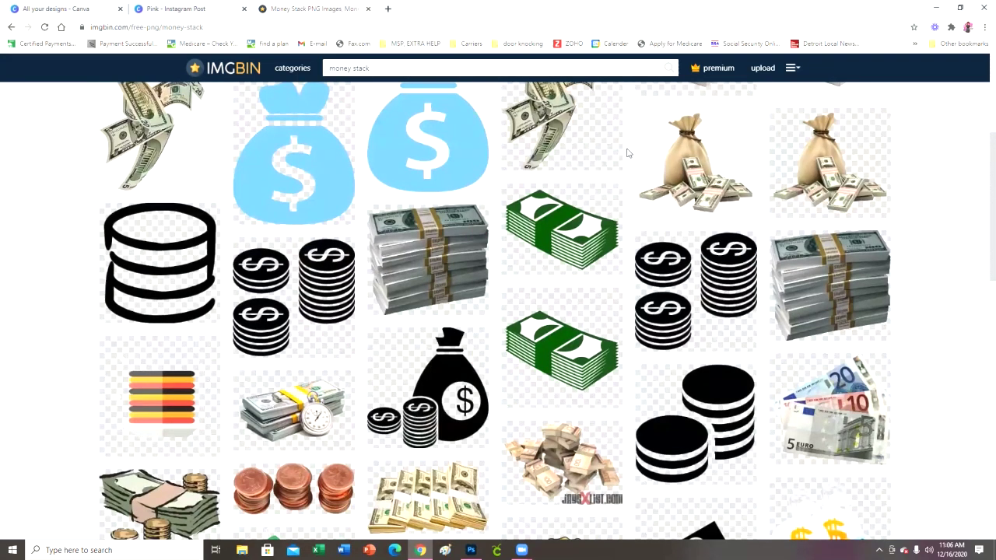
pyautogui.scroll(3, 685, 171)
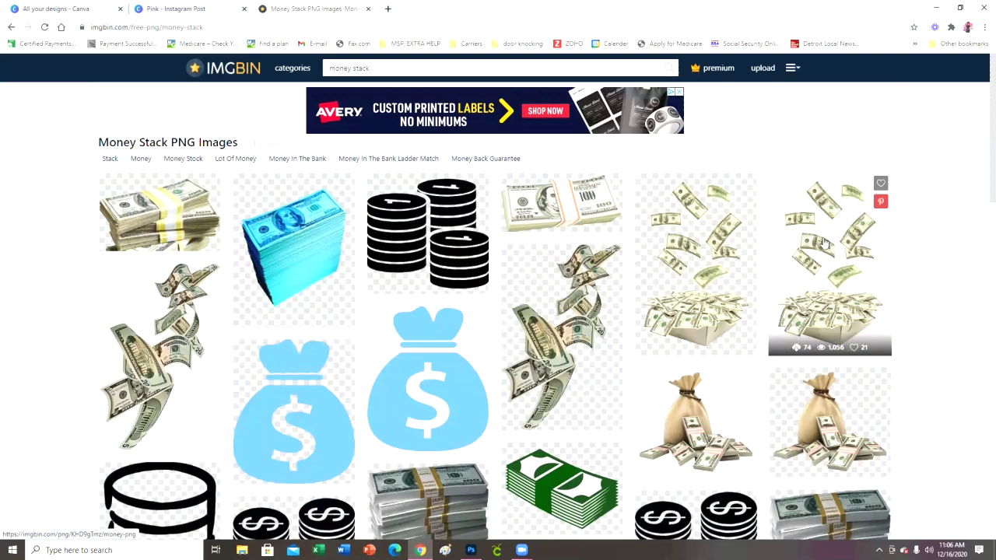
pyautogui.scroll(-3, 834, 247)
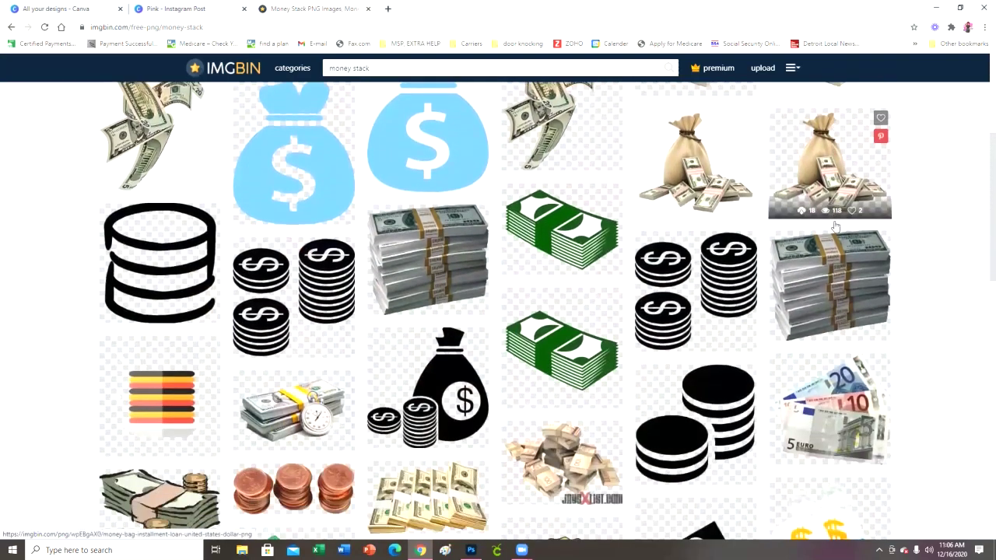
pyautogui.scroll(-3, 818, 235)
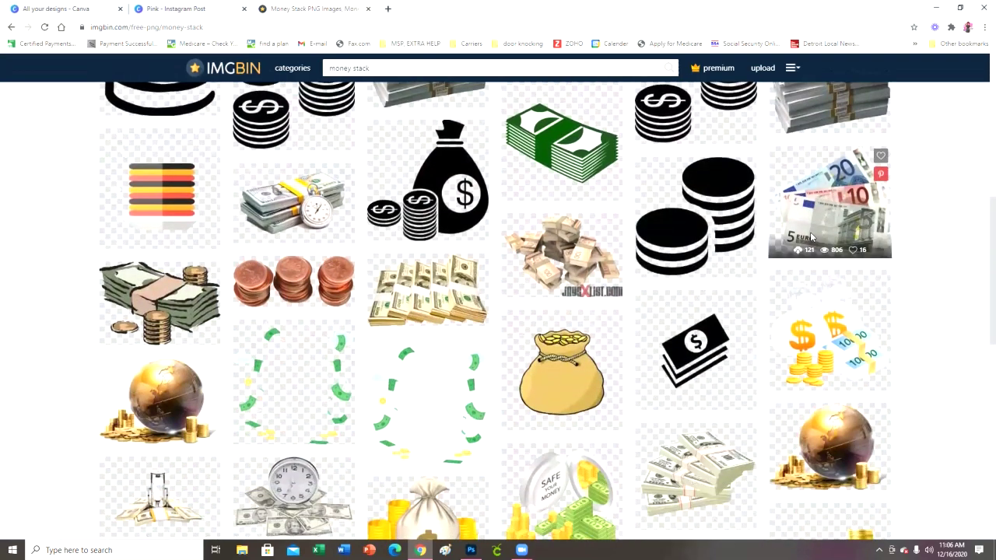
pyautogui.scroll(-4, 811, 235)
pyautogui.scroll(3, 811, 234)
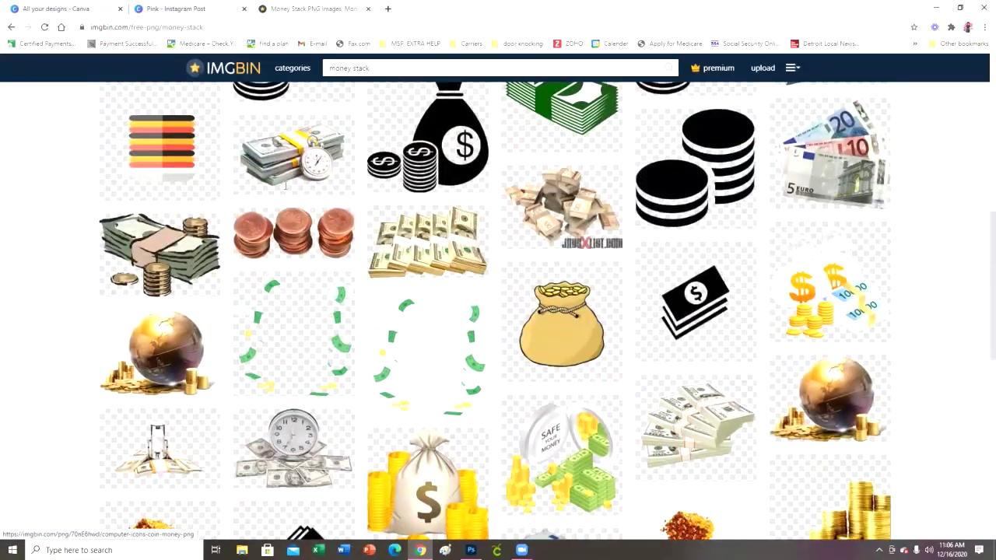
pyautogui.scroll(10, 311, 265)
# Switch back to Canva, place the uploaded falling-money image in the upper-left corner of the blank second page and enlarge it slightly.
pyautogui.click(201, 12)
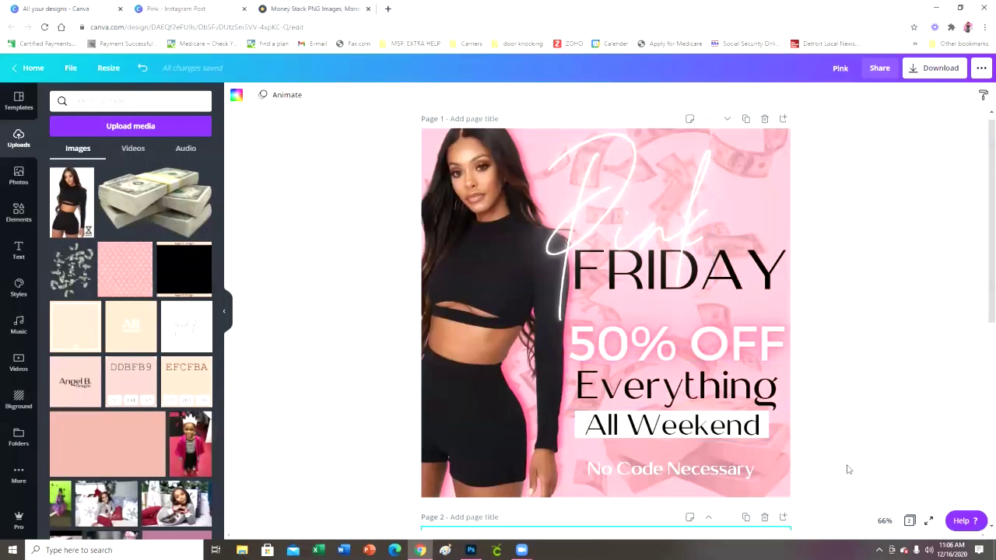
pyautogui.scroll(-3, 731, 430)
pyautogui.scroll(-2, 731, 429)
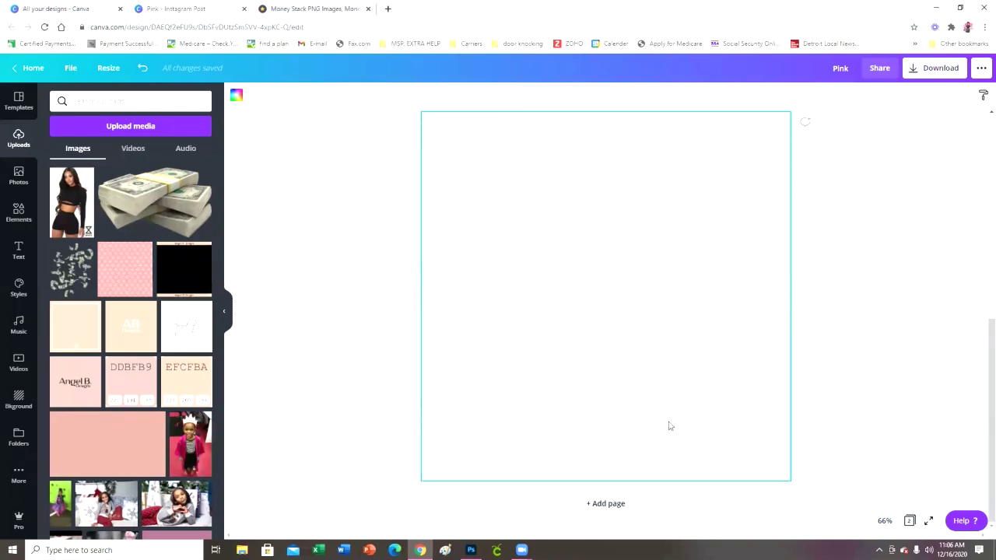
pyautogui.click(81, 285)
pyautogui.moveTo(625, 269); pyautogui.dragTo(529, 194)
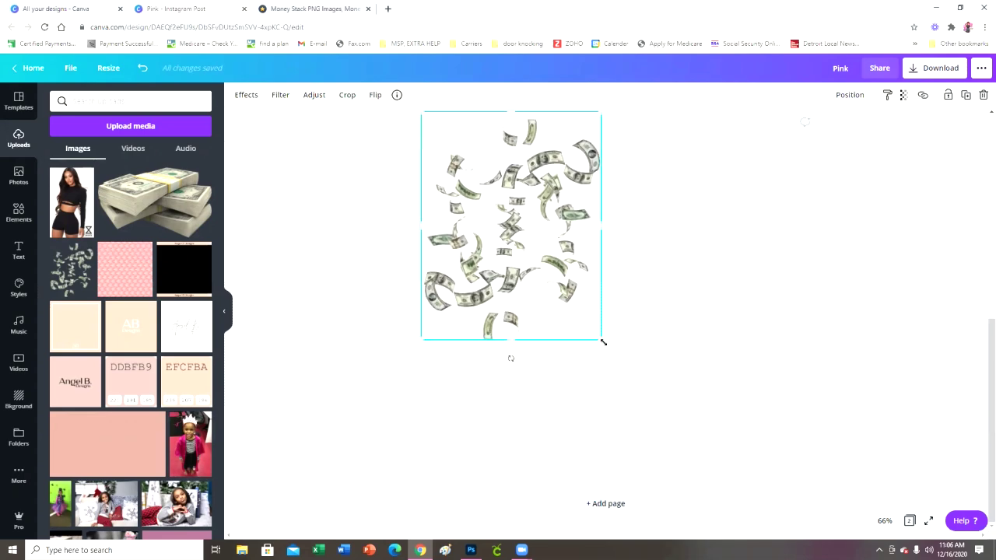
pyautogui.moveTo(604, 342); pyautogui.dragTo(632, 379)
# Switch to IMGBIN, search for "money" and look through the falling dollar bill images.
pyautogui.click(285, 11)
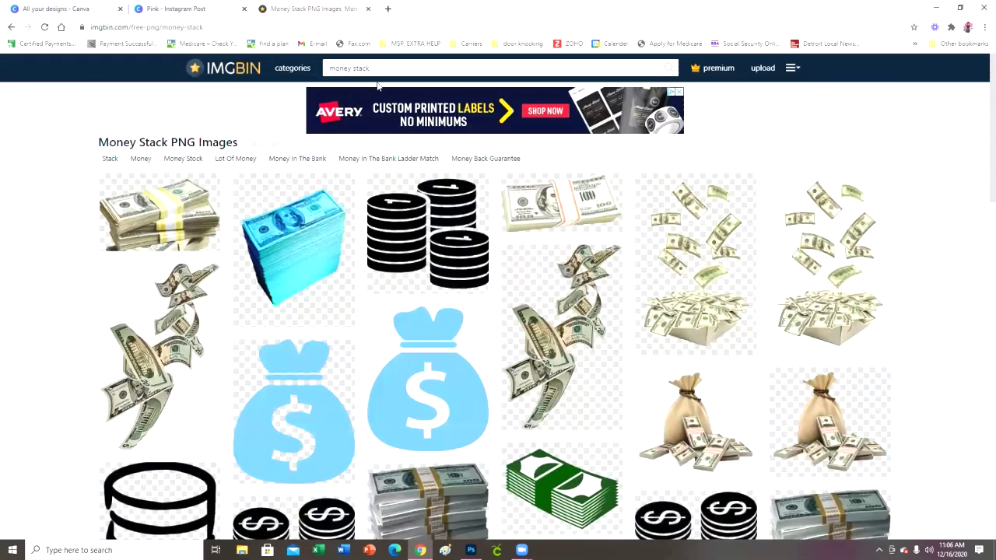
pyautogui.press('BackSpace')
pyautogui.press('BackSpace')
pyautogui.press('BackSpace')
pyautogui.press('BackSpace')
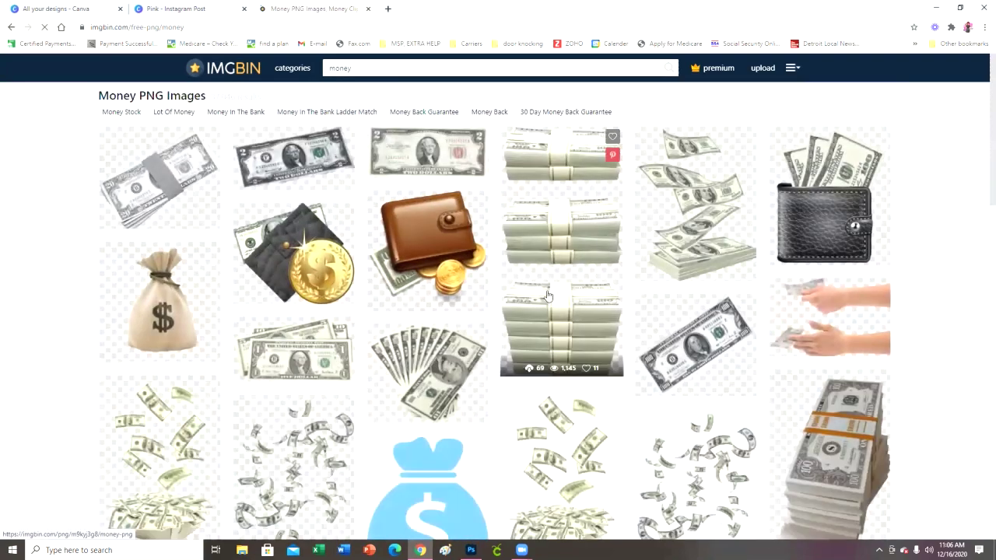
pyautogui.scroll(-2, 723, 332)
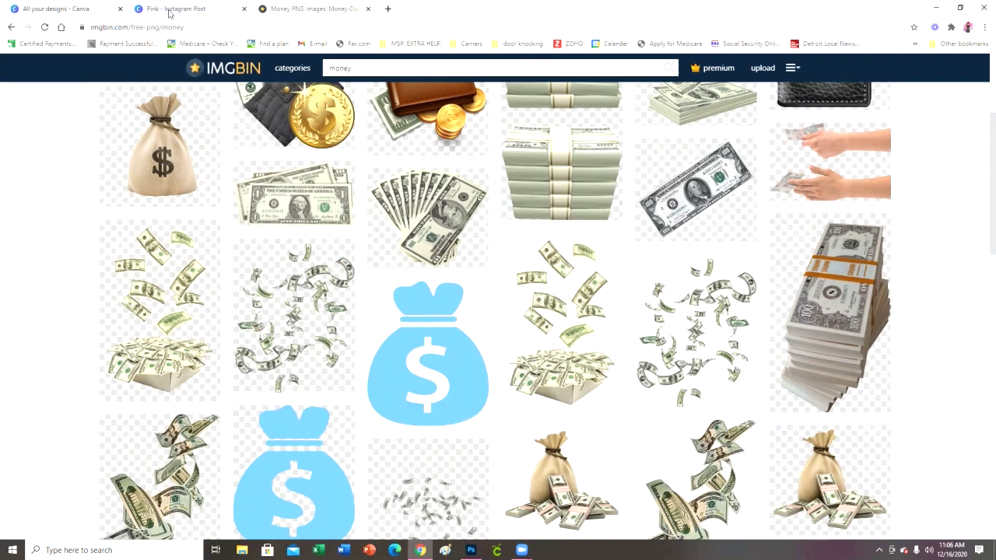
# Back in Canva, enlarge the falling-money image to cover most of the second page and reposition it.
pyautogui.click(170, 10)
pyautogui.moveTo(639, 384); pyautogui.dragTo(760, 479)
pyautogui.moveTo(679, 408); pyautogui.dragTo(657, 370)
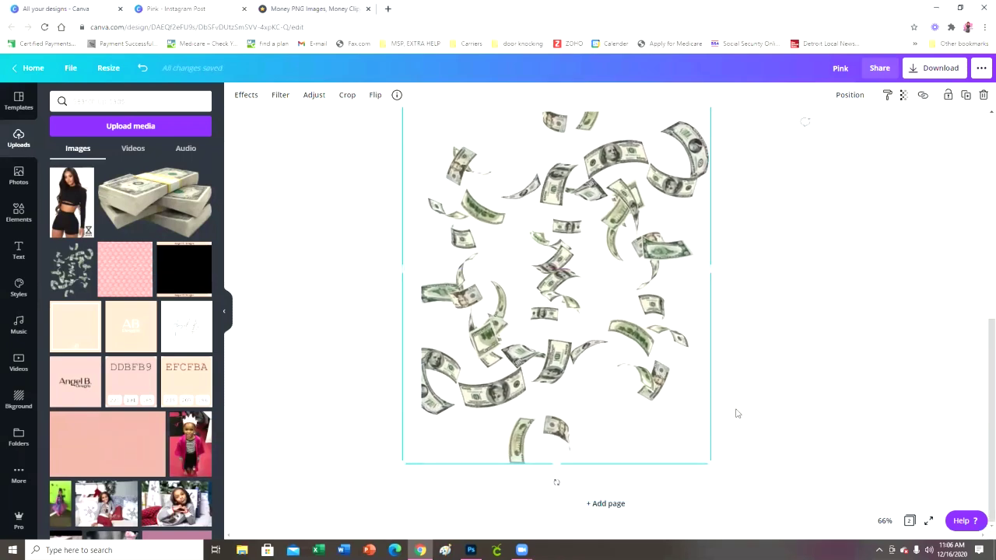
# Enlarge the falling-money image on the second page further, using the page 1 design as reference, and reposition it over the page.
pyautogui.scroll(1, 735, 413)
pyautogui.moveTo(711, 516); pyautogui.dragTo(742, 534)
pyautogui.scroll(2, 788, 525)
pyautogui.scroll(4, 788, 526)
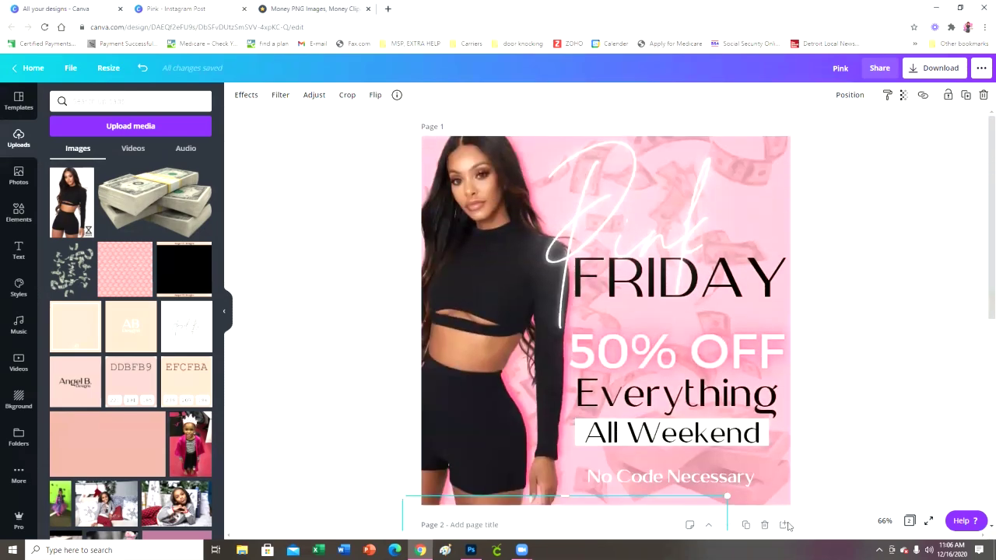
pyautogui.scroll(-5, 745, 467)
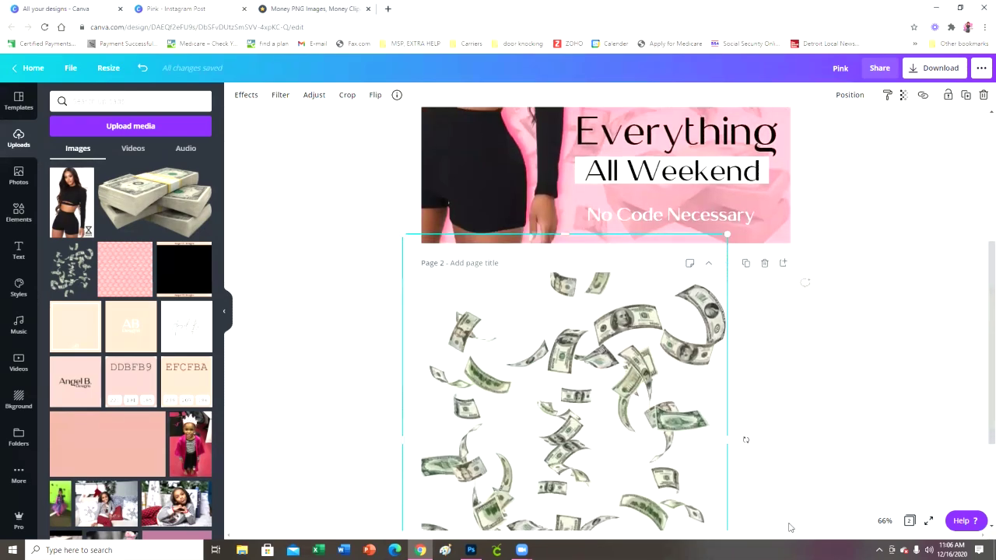
pyautogui.scroll(-1, 744, 489)
pyautogui.moveTo(741, 492); pyautogui.dragTo(835, 529)
pyautogui.moveTo(710, 408); pyautogui.dragTo(683, 371)
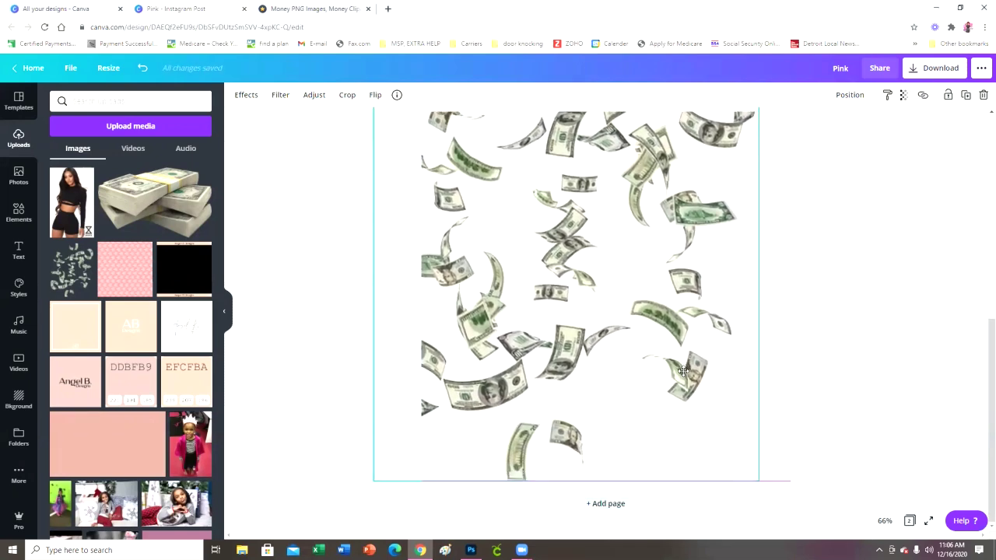
# Place the uploaded money stack in the second page's lower-right corner and shift the falling-money image to span the full page width.
pyautogui.click(172, 174)
pyautogui.moveTo(633, 283); pyautogui.dragTo(735, 411)
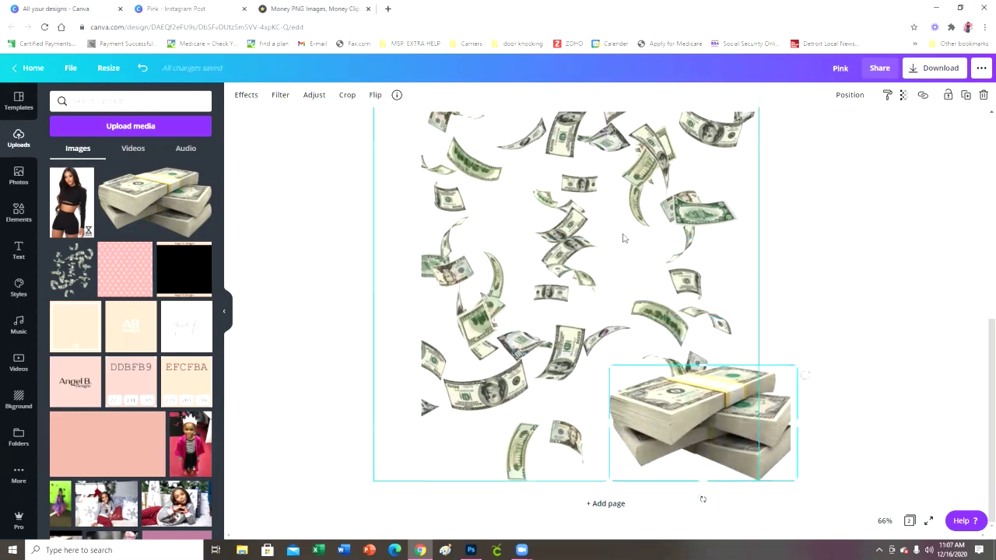
pyautogui.scroll(3, 645, 233)
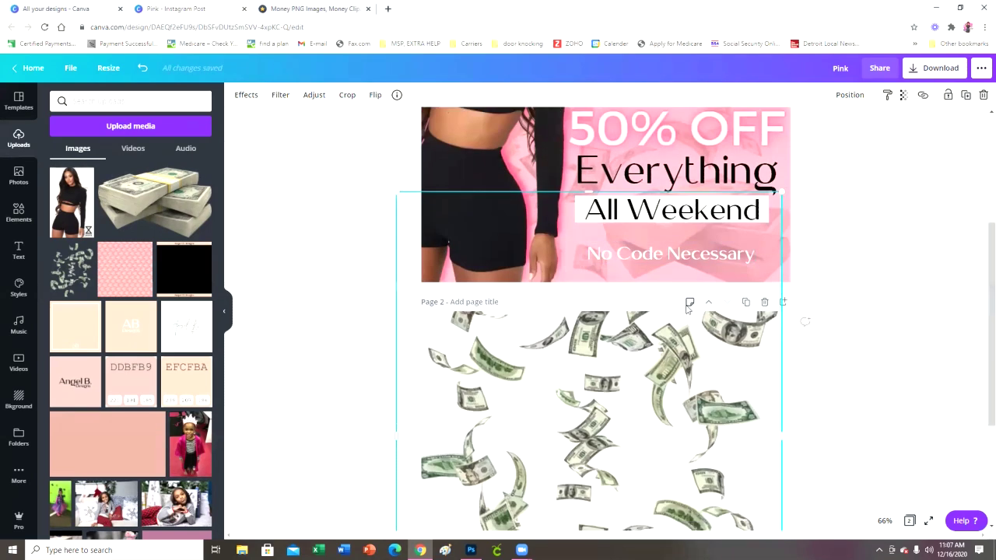
pyautogui.scroll(-2, 663, 306)
pyautogui.moveTo(663, 306); pyautogui.dragTo(683, 294)
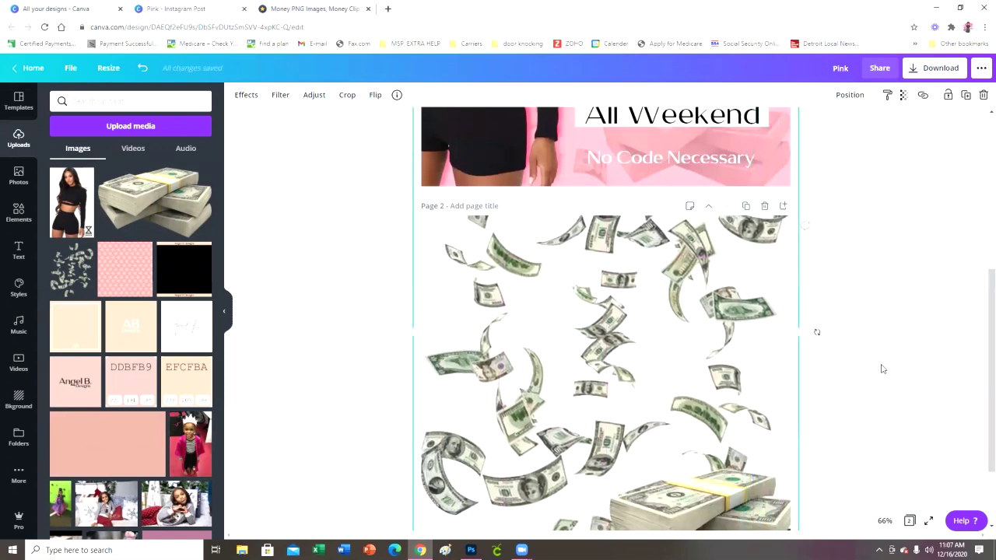
pyautogui.scroll(-2, 882, 369)
pyautogui.scroll(1, 871, 363)
pyautogui.moveTo(674, 355); pyautogui.dragTo(701, 358)
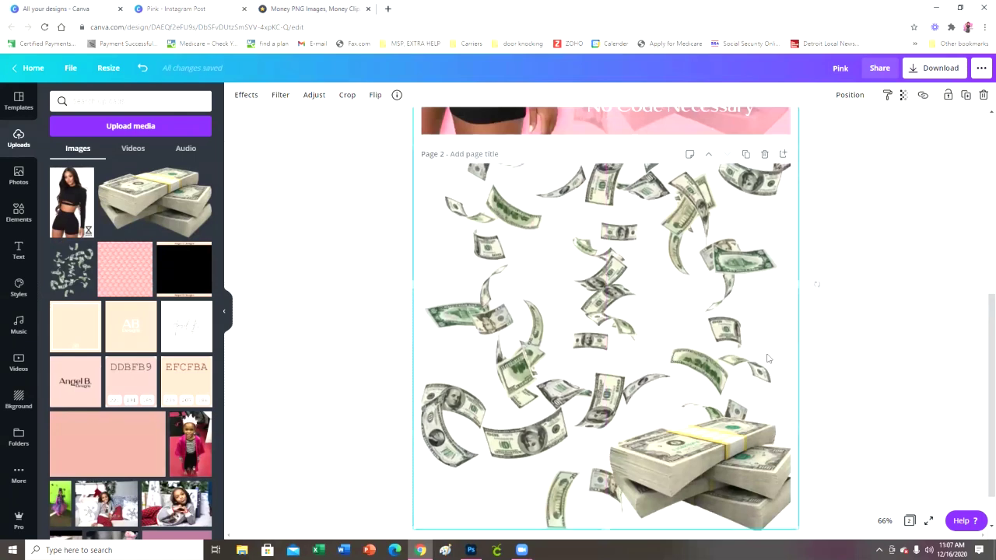
# Add a square shape to the second page, enlarge it to cover the whole page and center it.
pyautogui.scroll(5, 870, 359)
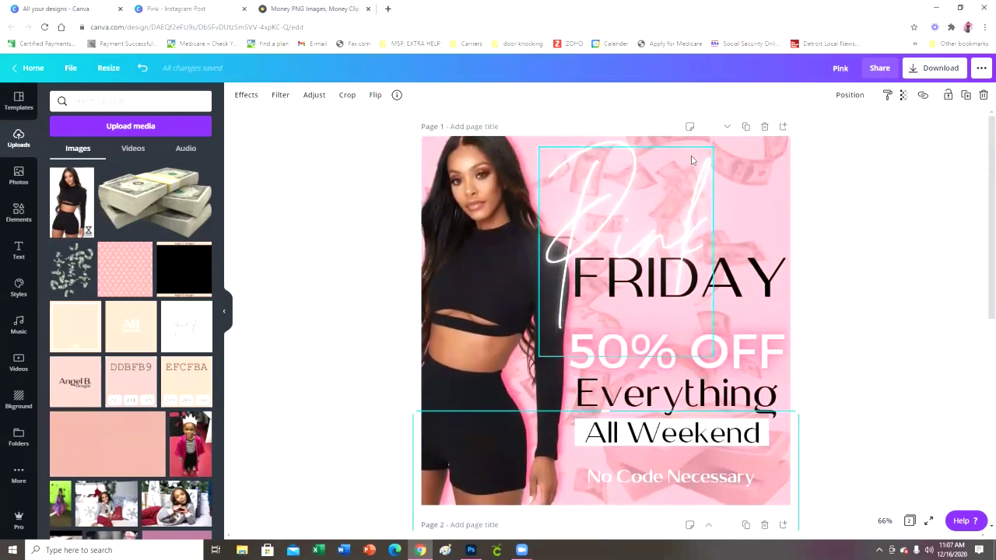
pyautogui.scroll(-5, 879, 300)
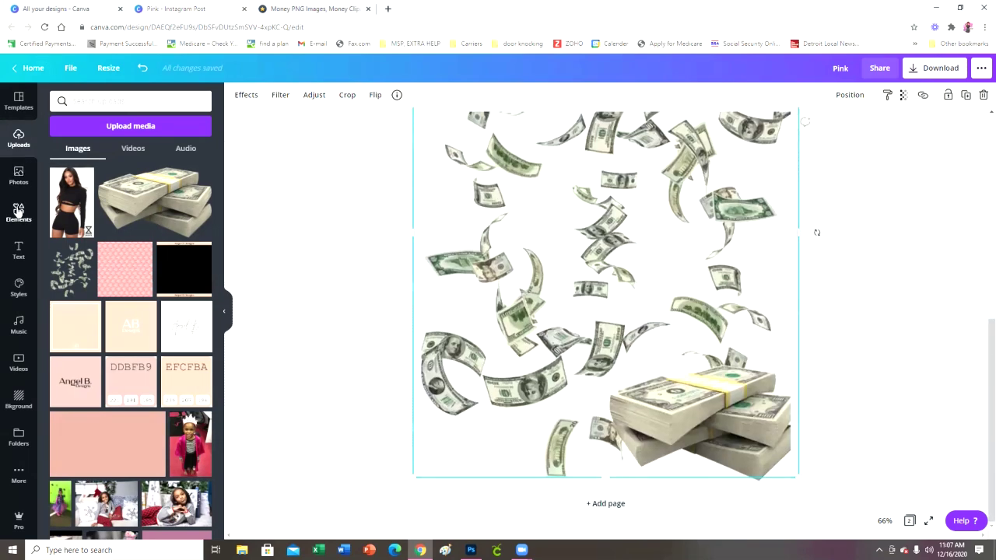
pyautogui.click(19, 212)
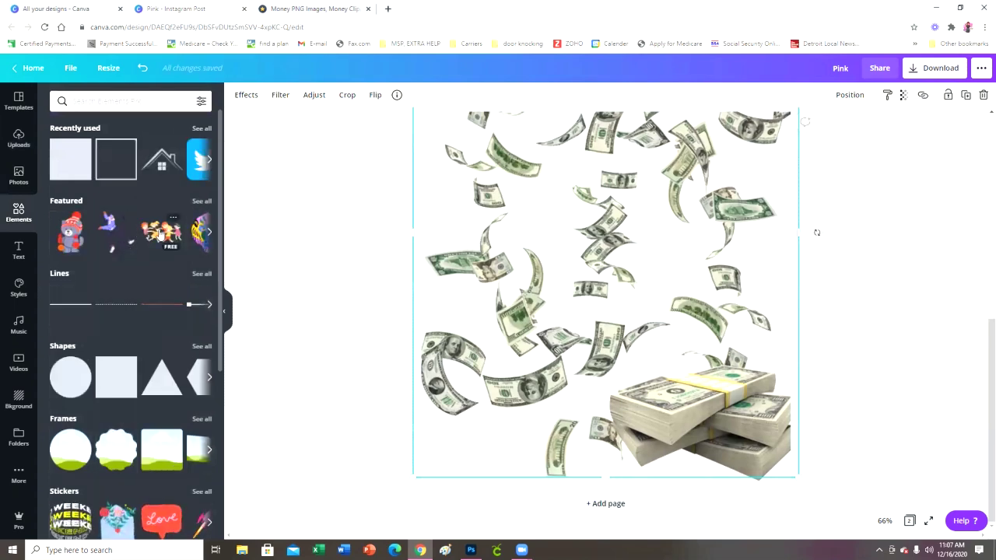
pyautogui.click(70, 158)
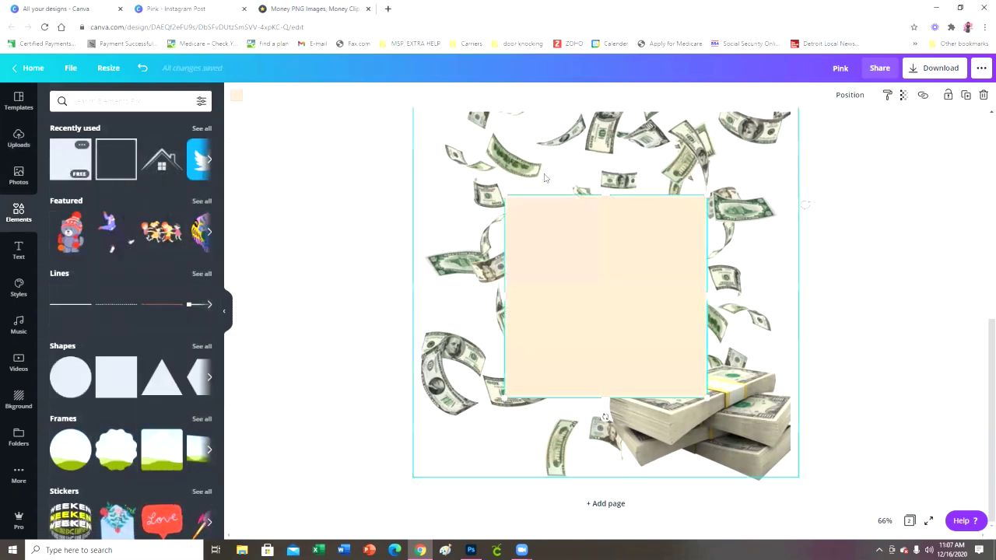
pyautogui.moveTo(503, 195); pyautogui.dragTo(405, 124)
pyautogui.moveTo(708, 398); pyautogui.dragTo(799, 477)
pyautogui.moveTo(610, 305); pyautogui.dragTo(607, 299)
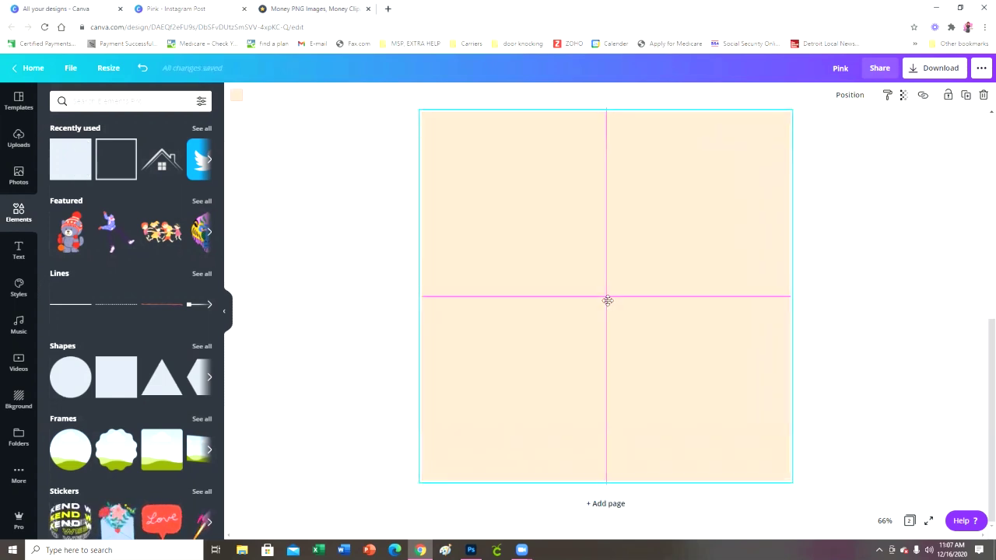
# Recolor the full-page square light pink to match page 1 and set its transparency to 81.
pyautogui.click(236, 96)
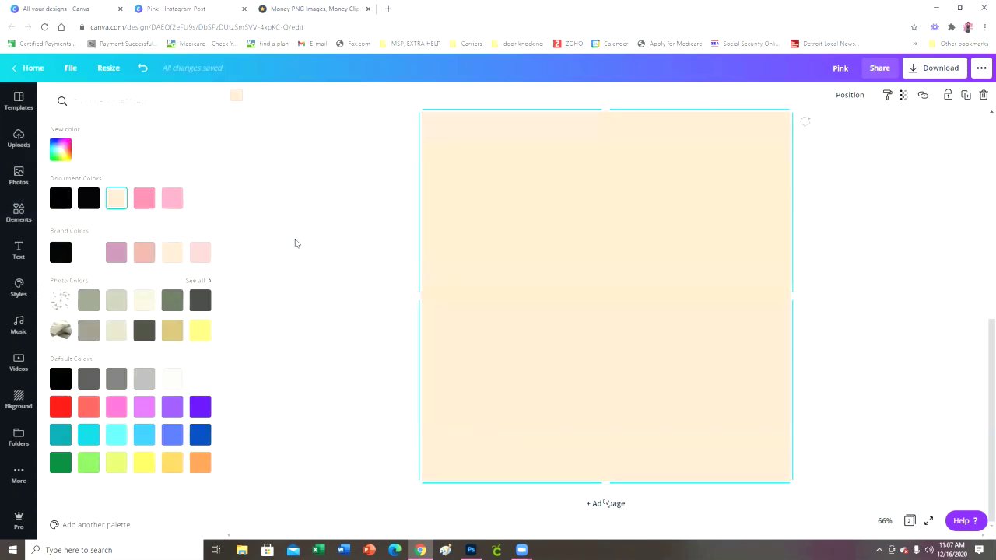
pyautogui.scroll(5, 329, 204)
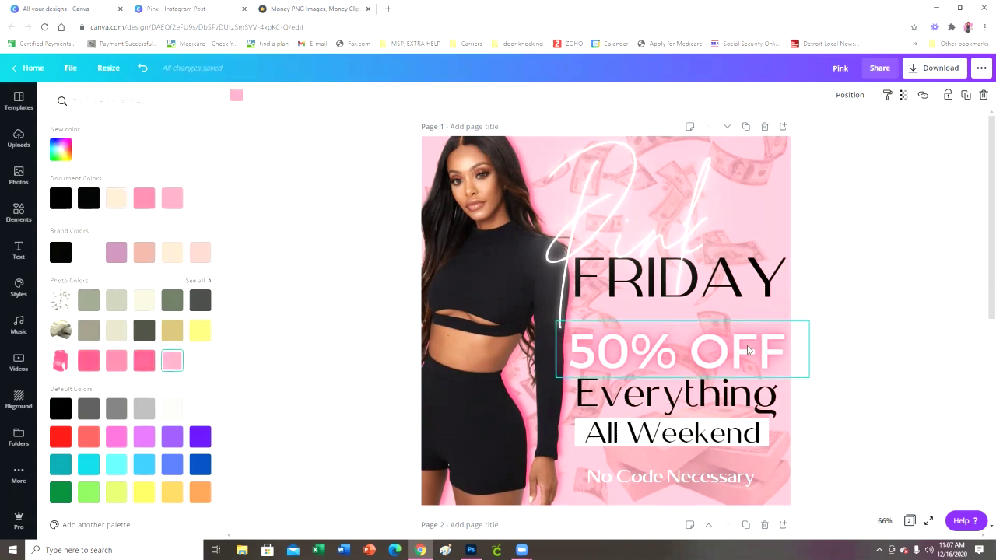
pyautogui.scroll(-5, 752, 352)
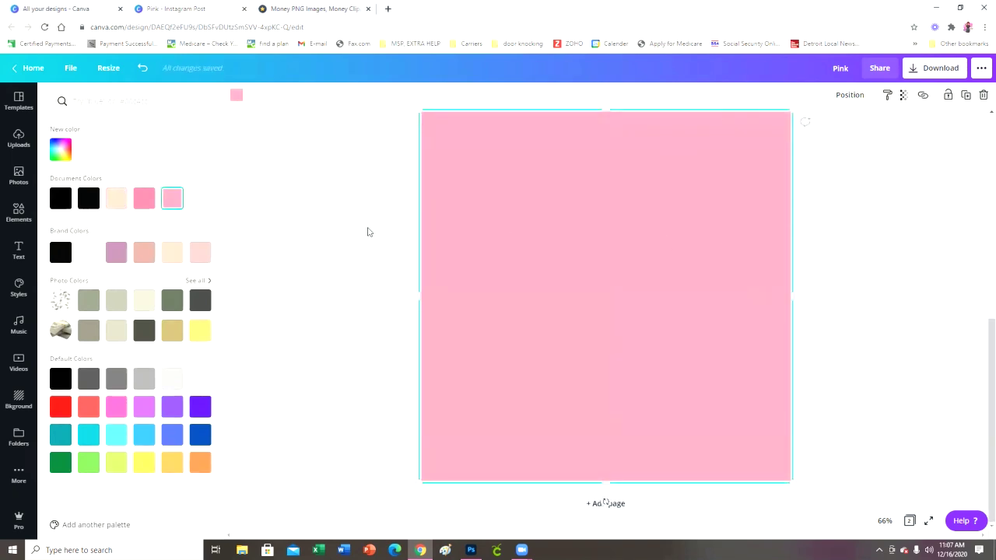
pyautogui.click(904, 96)
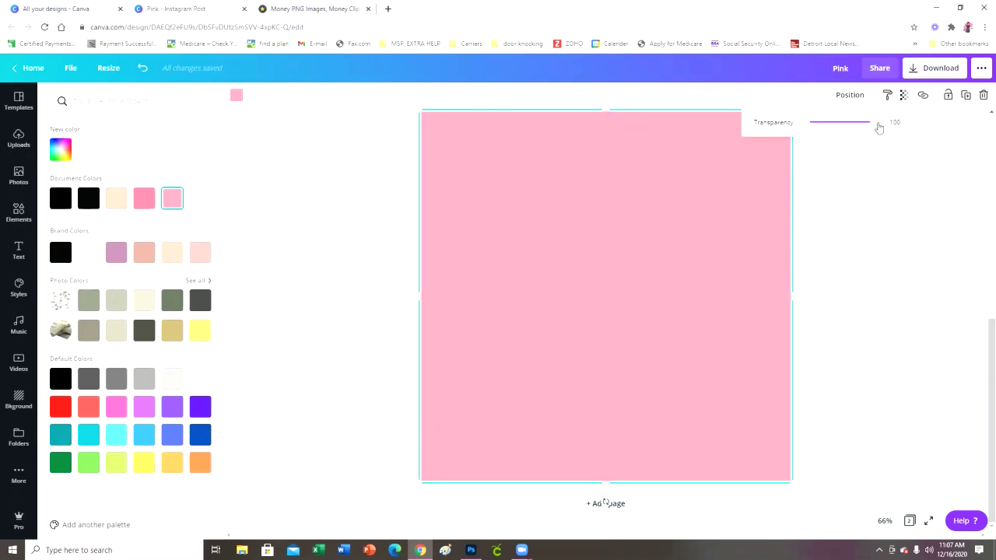
pyautogui.moveTo(872, 128); pyautogui.dragTo(867, 131)
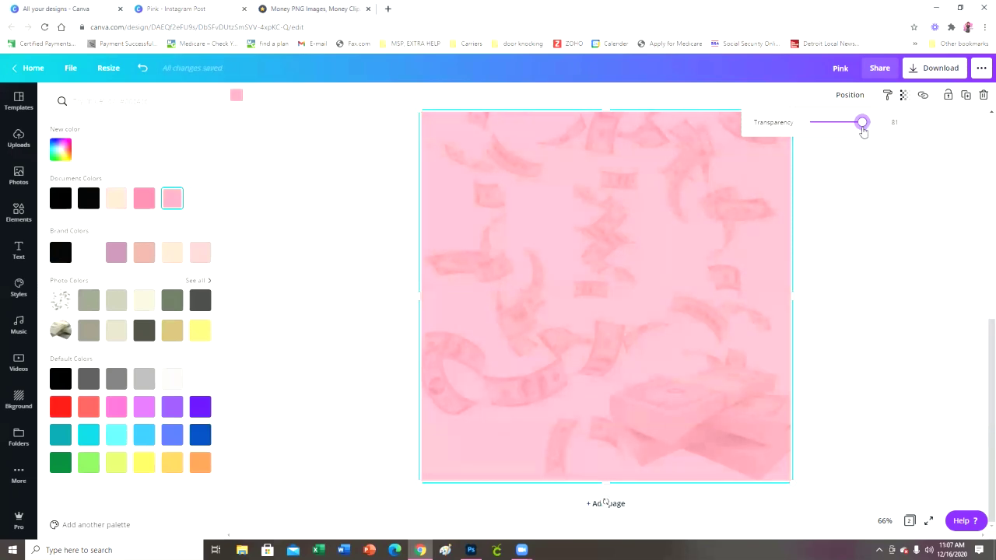
pyautogui.click(882, 230)
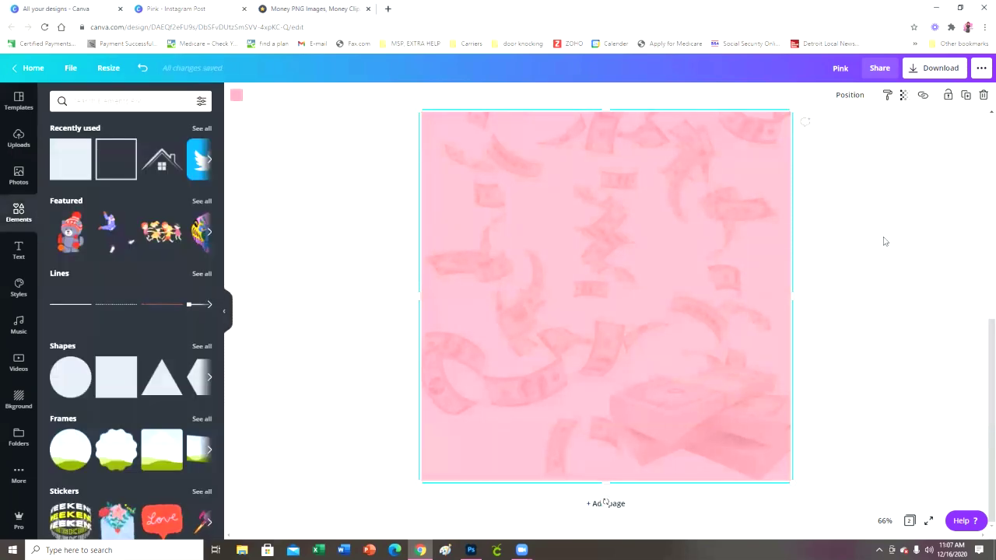
# Compare the second page's pink money background with the original design on page 1.
pyautogui.scroll(4, 885, 237)
pyautogui.scroll(2, 885, 240)
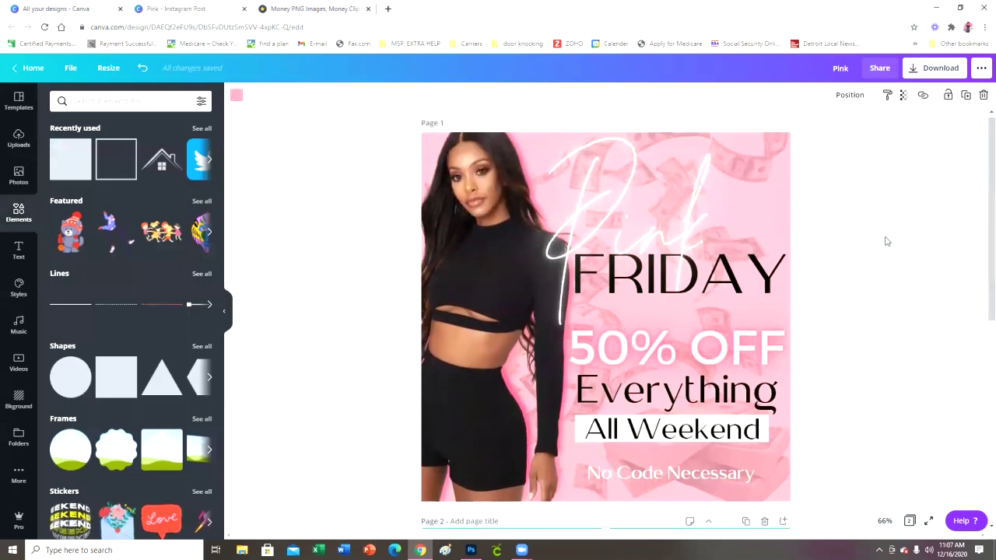
pyautogui.scroll(-5, 887, 239)
pyautogui.scroll(-2, 891, 239)
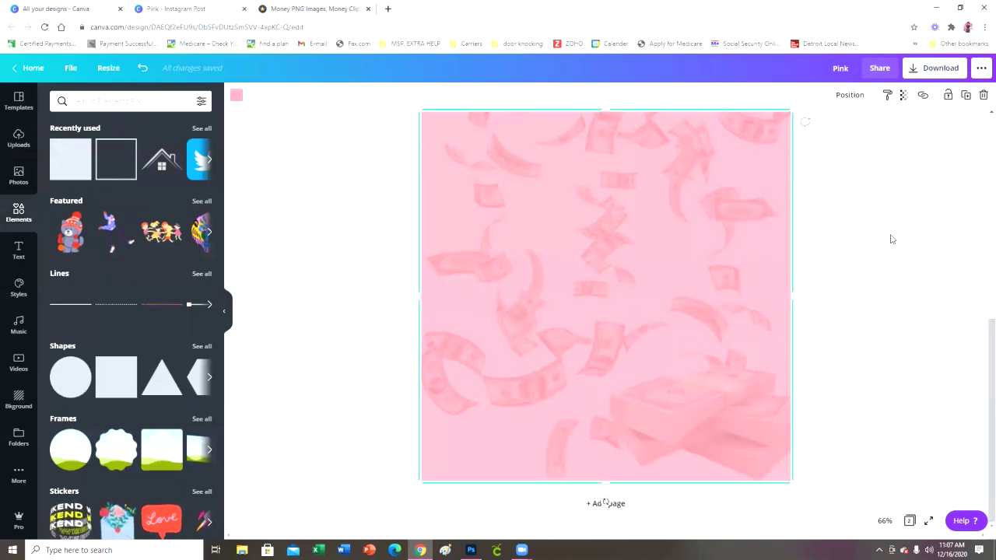
pyautogui.scroll(3, 892, 239)
pyautogui.scroll(2, 892, 239)
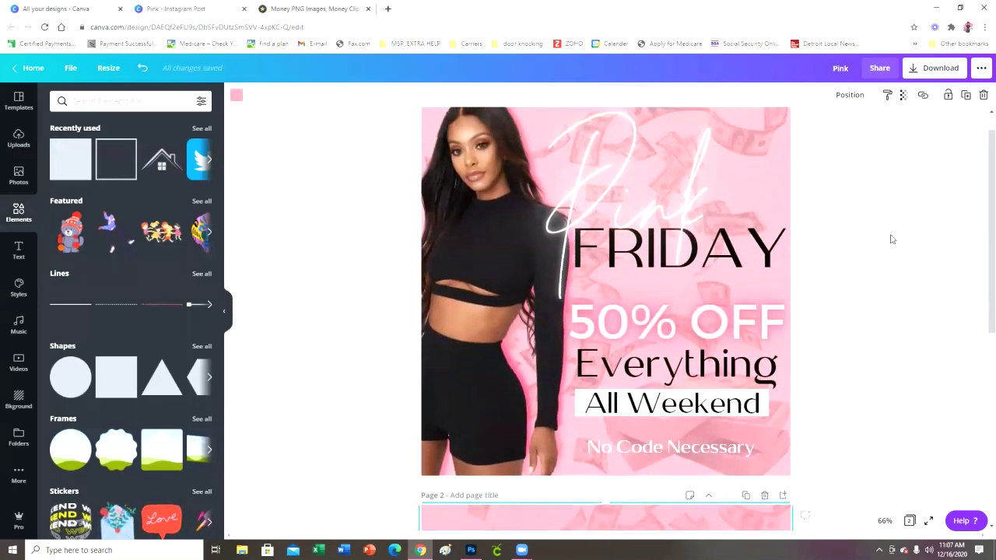
pyautogui.scroll(-4, 891, 238)
pyautogui.scroll(4, 892, 238)
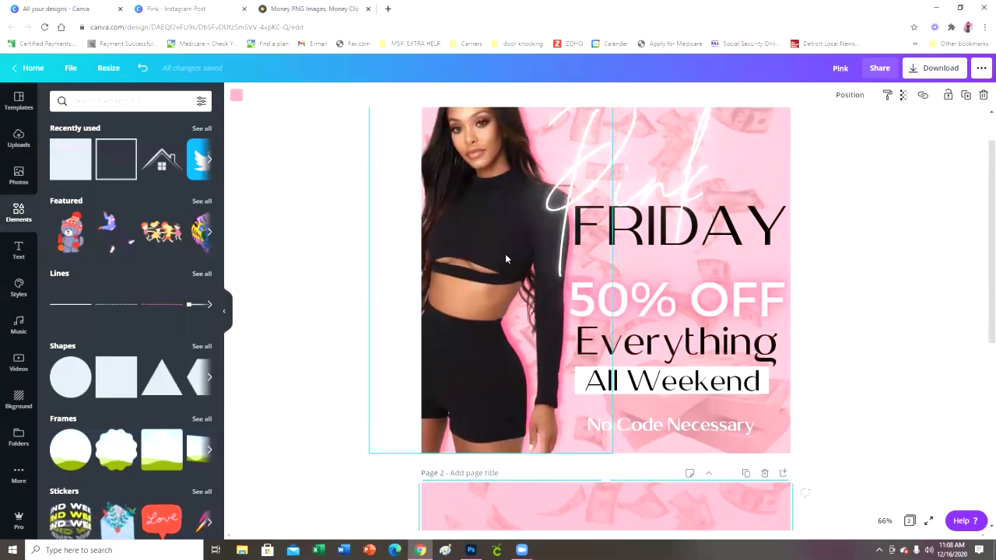
# Add the uploaded photo of the model in black to the second page, left of center, and remove its background.
pyautogui.click(19, 140)
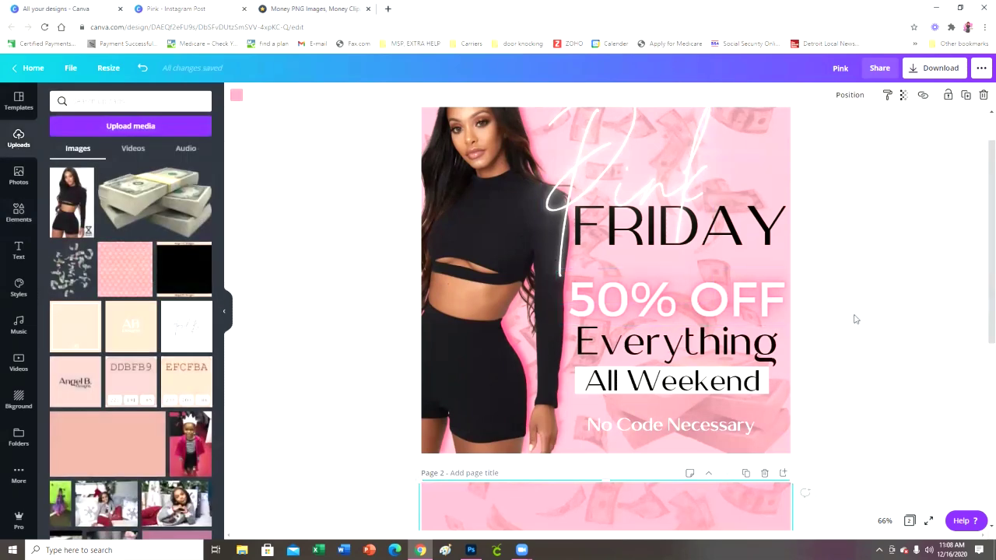
pyautogui.scroll(-3, 855, 319)
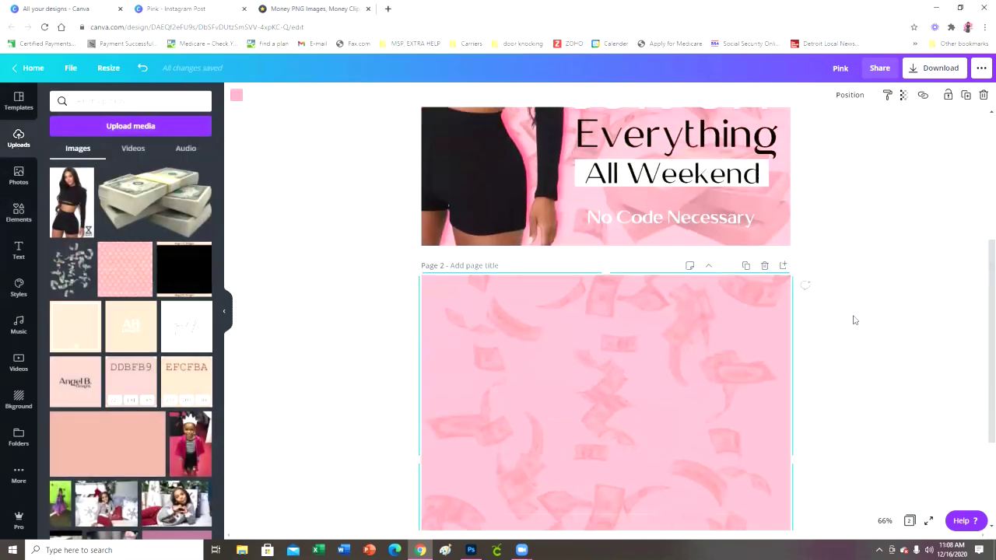
pyautogui.scroll(4, 855, 319)
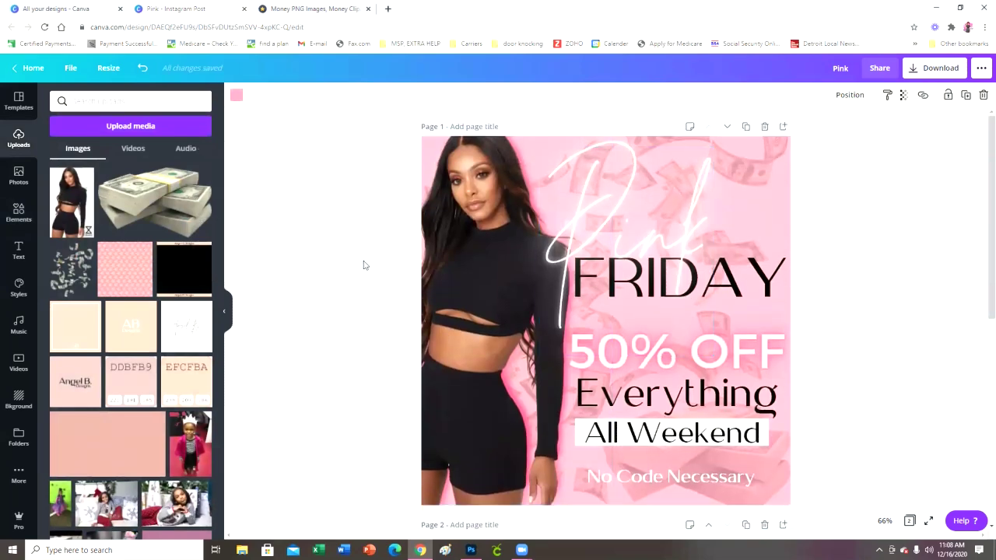
pyautogui.scroll(-5, 429, 278)
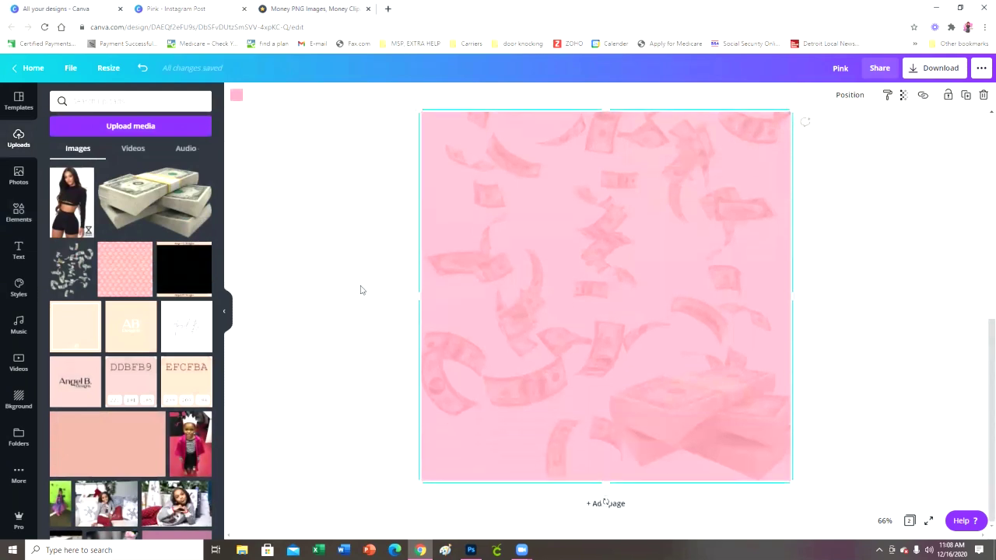
pyautogui.click(58, 192)
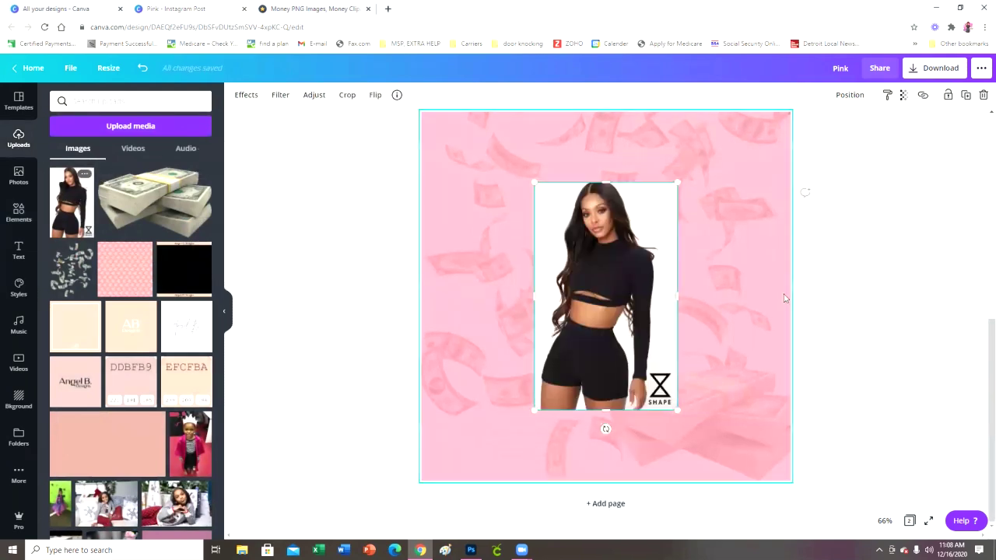
pyautogui.moveTo(604, 275); pyautogui.dragTo(571, 261)
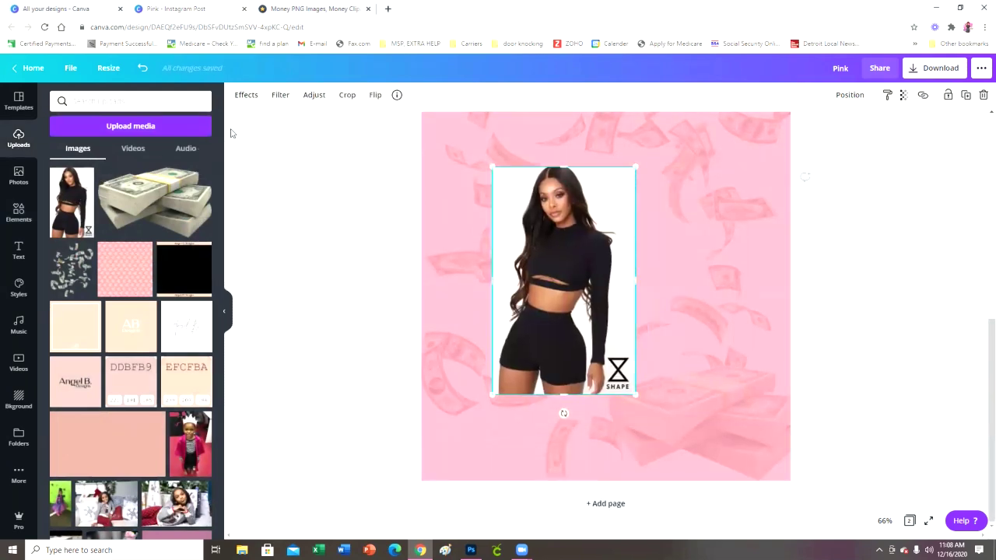
pyautogui.click(246, 95)
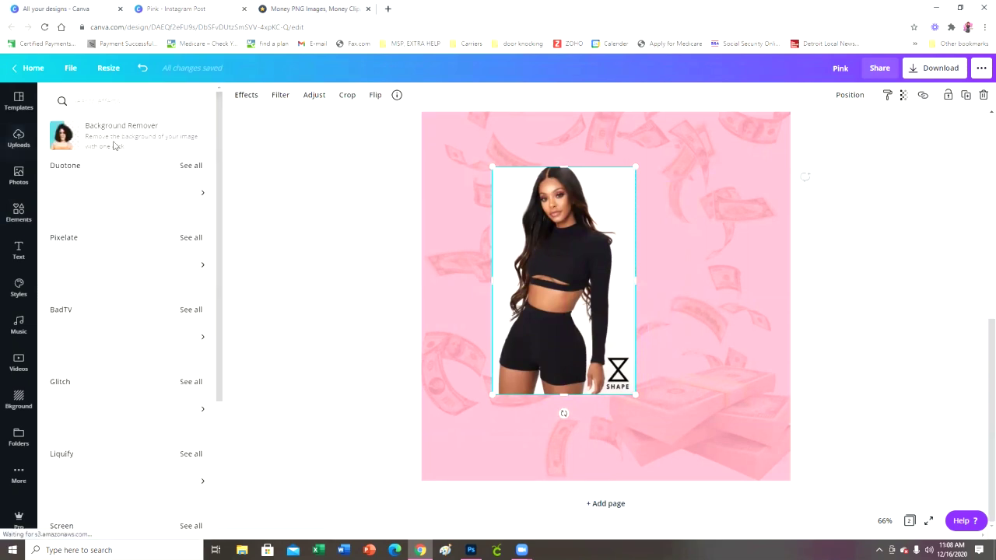
pyautogui.click(114, 145)
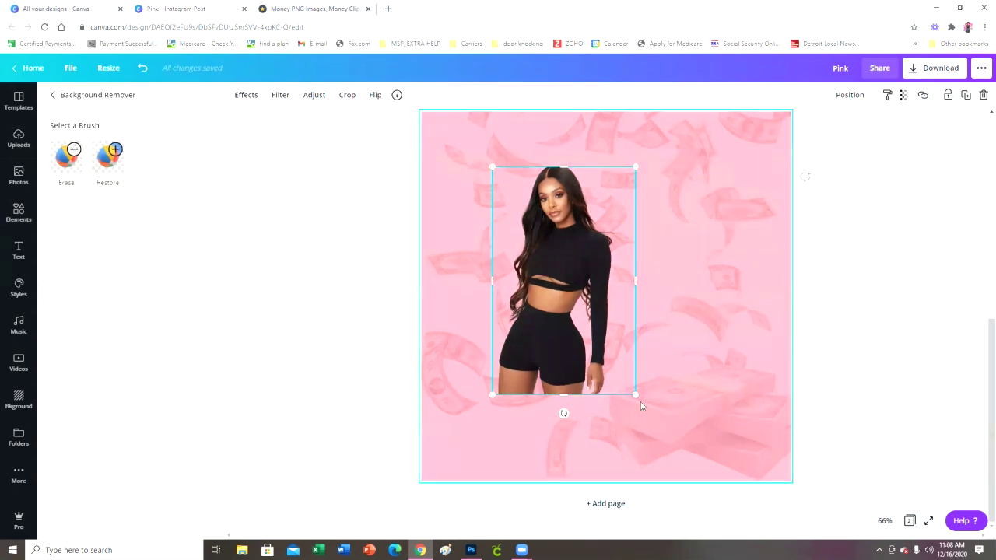
# Enlarge the model cutout to about 570 × 909 and move it toward the left half of the page.
pyautogui.moveTo(635, 394); pyautogui.dragTo(686, 477)
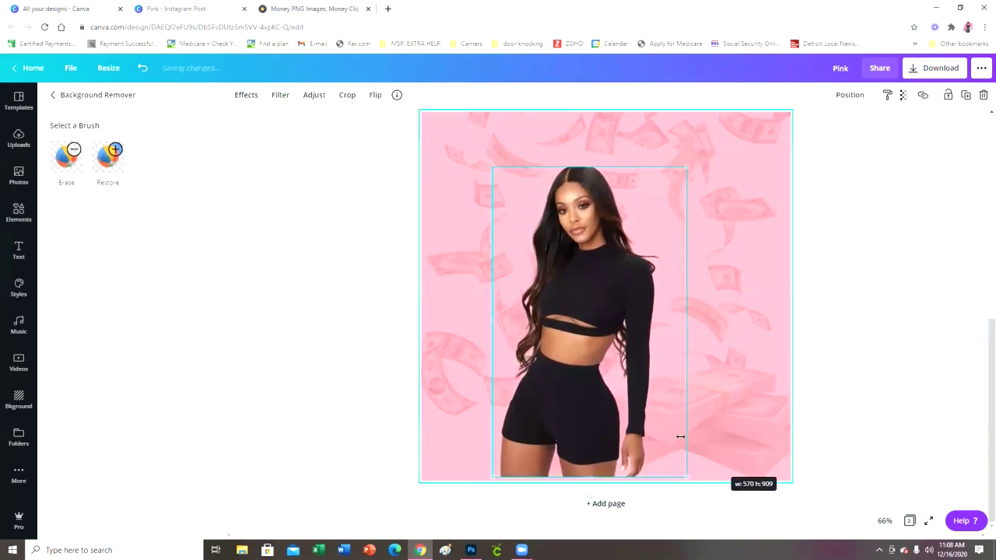
pyautogui.moveTo(657, 424); pyautogui.dragTo(634, 398)
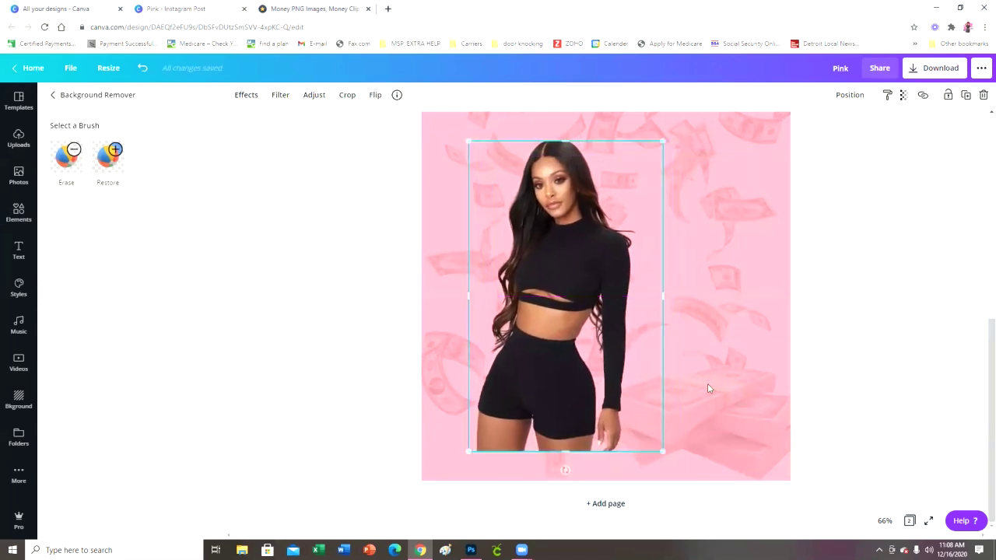
pyautogui.click(897, 378)
# Duplicate the model cutout on the second page, with the copy offset slightly down and to the right.
pyautogui.scroll(5, 897, 376)
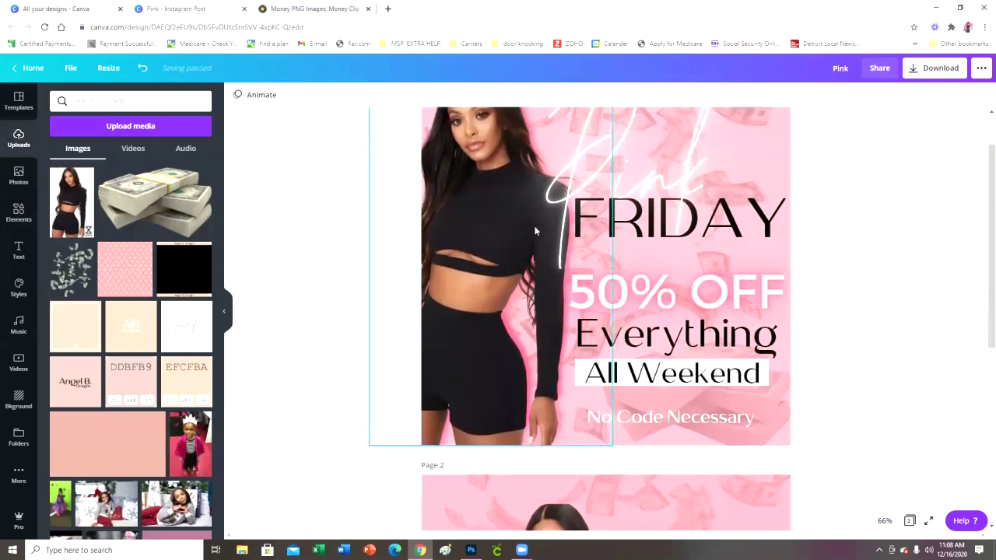
pyautogui.scroll(2, 521, 218)
pyautogui.scroll(-2, 537, 346)
pyautogui.scroll(-5, 640, 441)
pyautogui.click(547, 305)
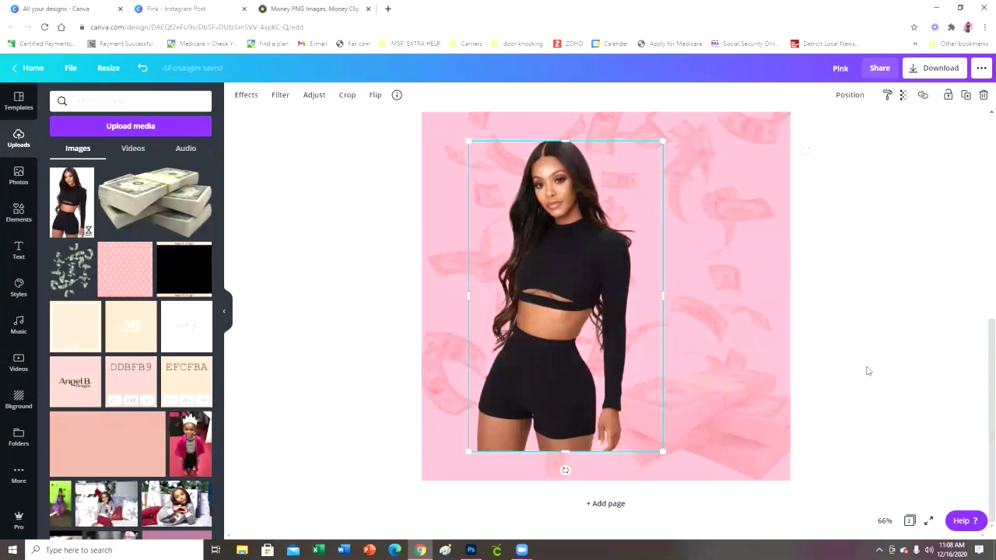
pyautogui.hotkey('shift', 'Right')
pyautogui.hotkey('shift', 'Right')
pyautogui.hotkey('shift', 'Down')
pyautogui.hotkey('shift', 'Down')
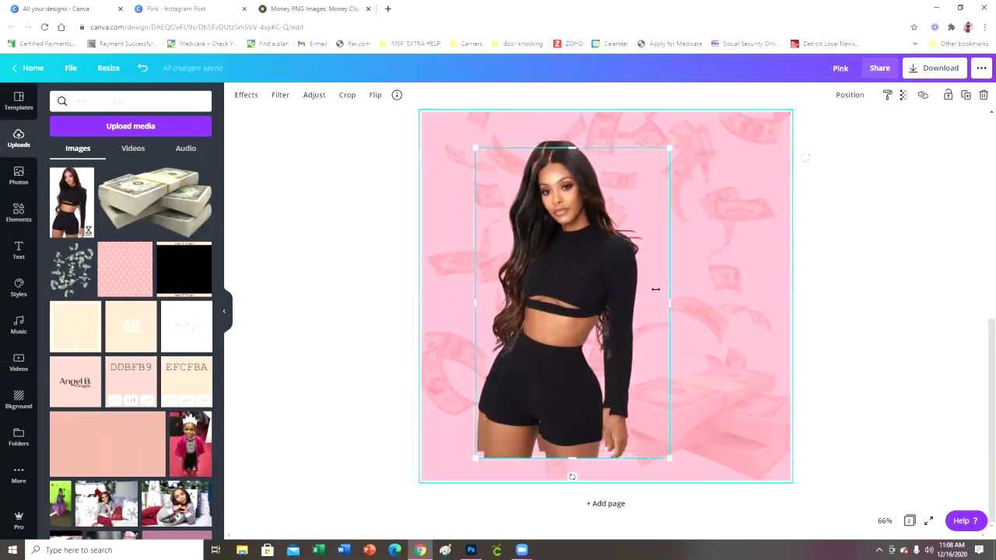
# Move the copied model cutout to the right of the original and apply the Blush duotone effect to it.
pyautogui.moveTo(613, 261); pyautogui.dragTo(621, 255)
pyautogui.moveTo(702, 249); pyautogui.dragTo(696, 263)
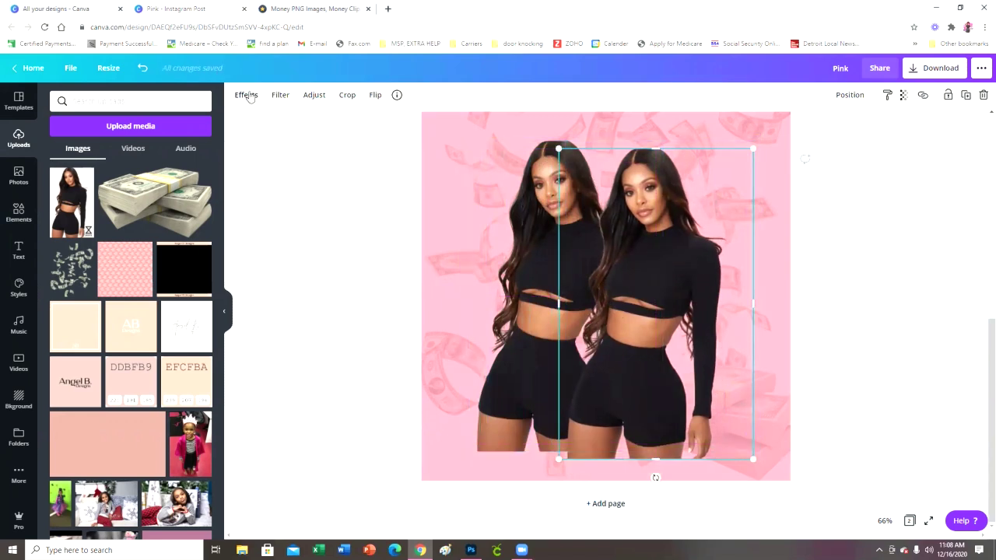
pyautogui.click(279, 95)
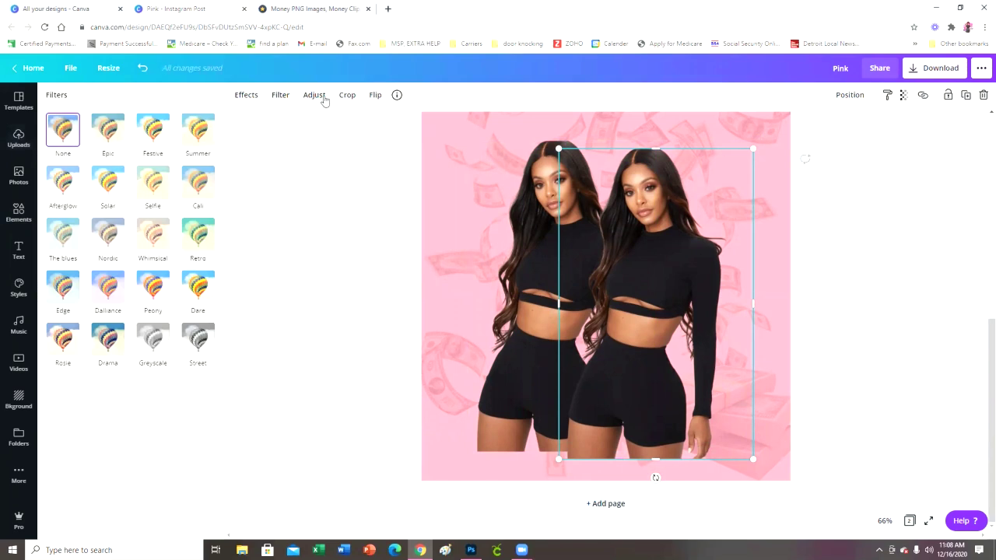
pyautogui.click(311, 95)
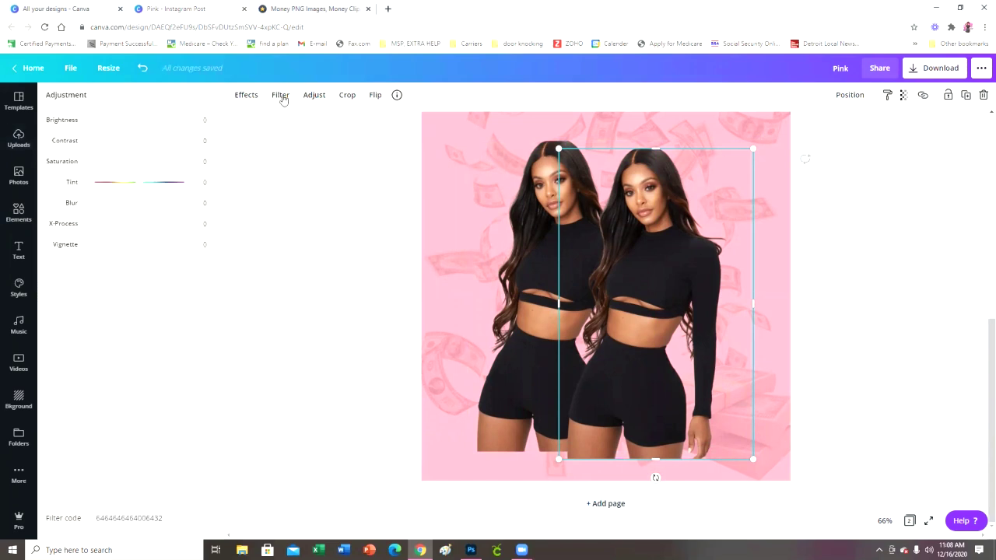
pyautogui.click(247, 95)
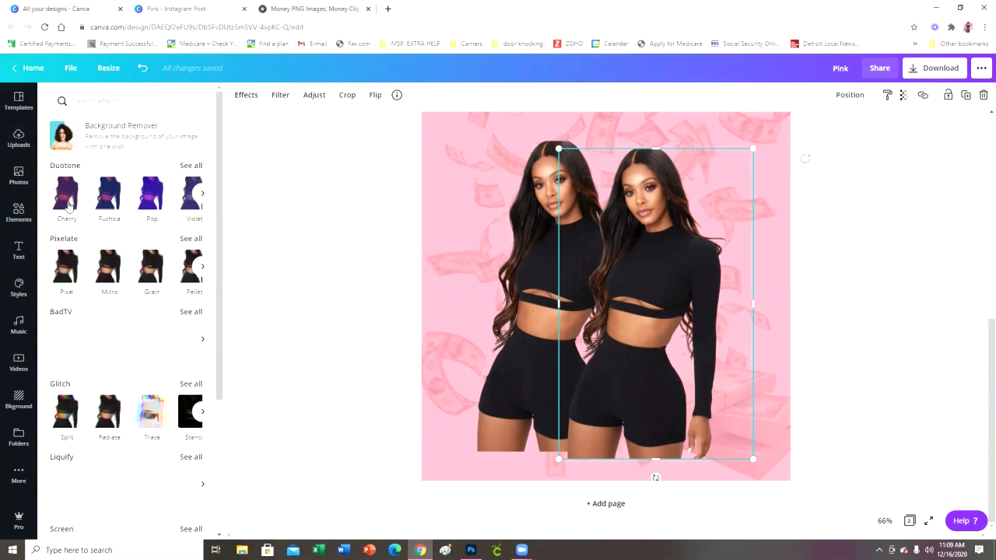
pyautogui.click(191, 166)
pyautogui.click(148, 263)
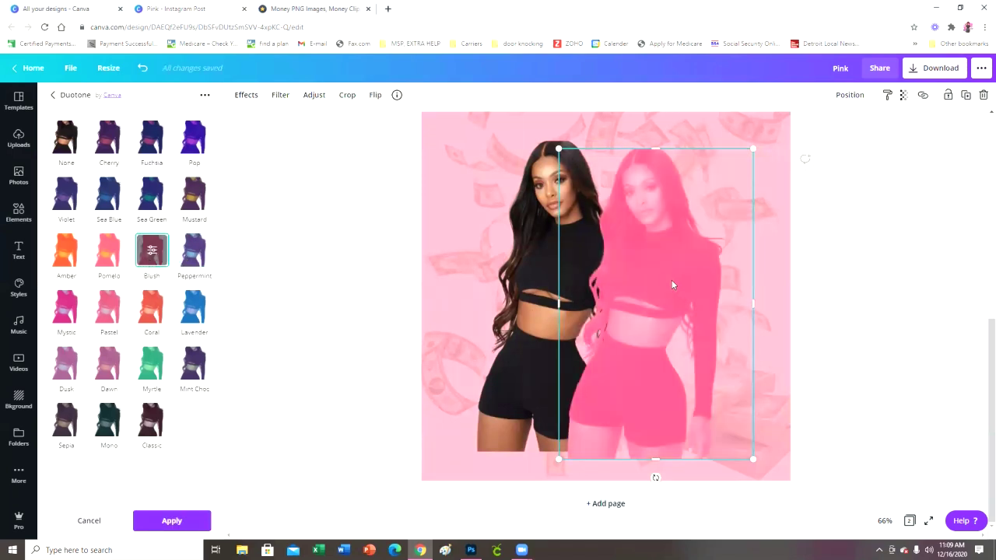
# Send the pink copy one layer backward and shift the original black-outfit cutout right to partly overlap it.
pyautogui.click(848, 97)
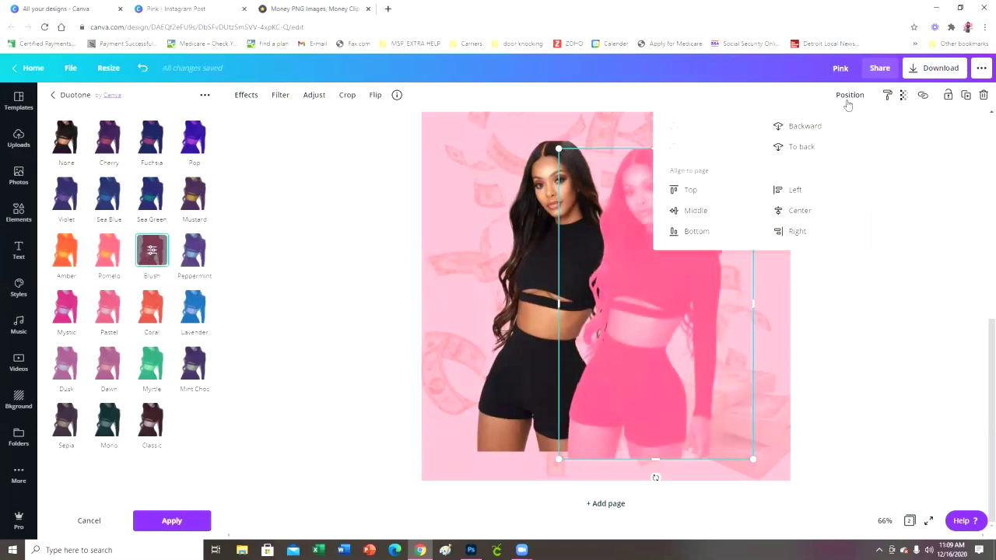
pyautogui.click(805, 127)
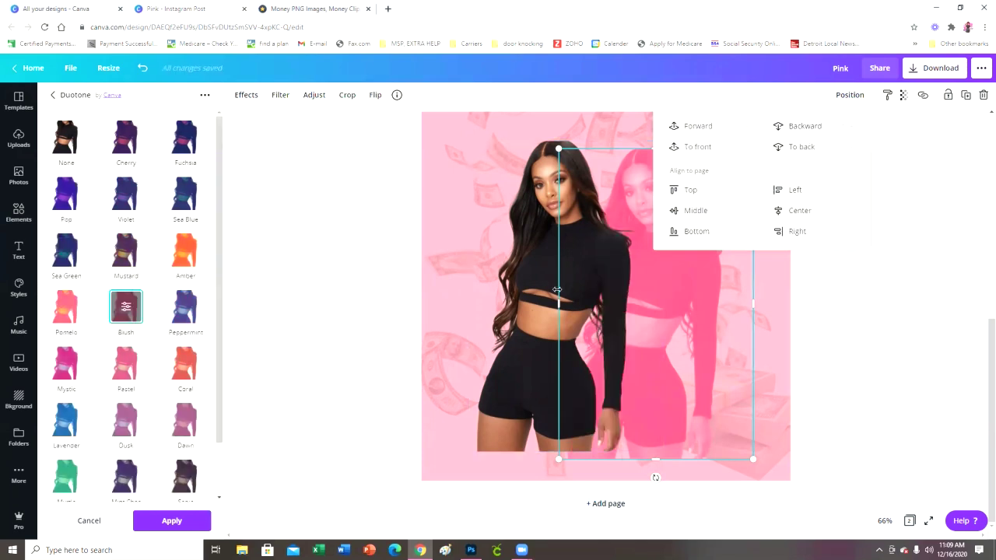
pyautogui.moveTo(530, 282)
pyautogui.mouseDown()
pyautogui.moveTo(602, 282)
pyautogui.moveTo(549, 284)
pyautogui.mouseUp()
# Apply a slight blur adjustment to the pink copy of the model.
pyautogui.click(745, 280)
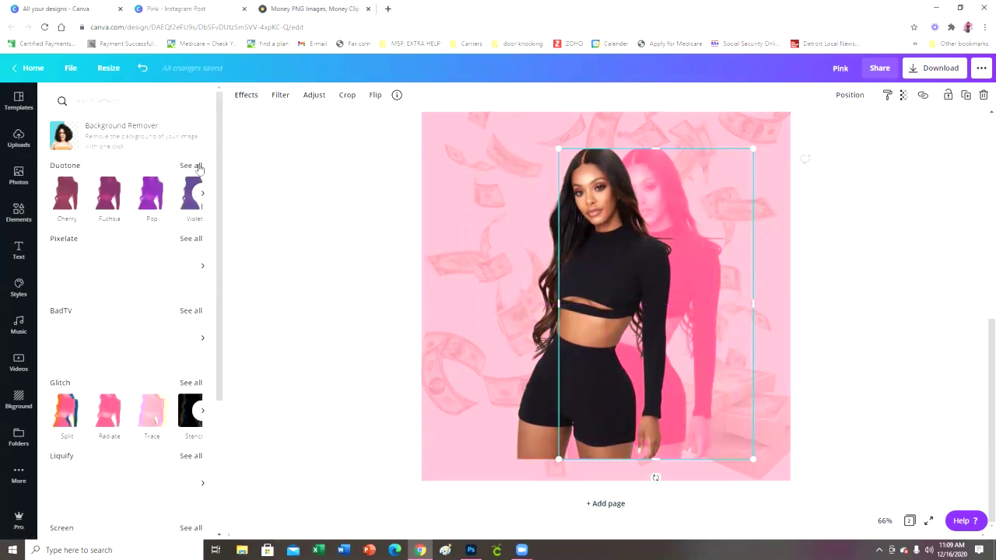
pyautogui.click(346, 95)
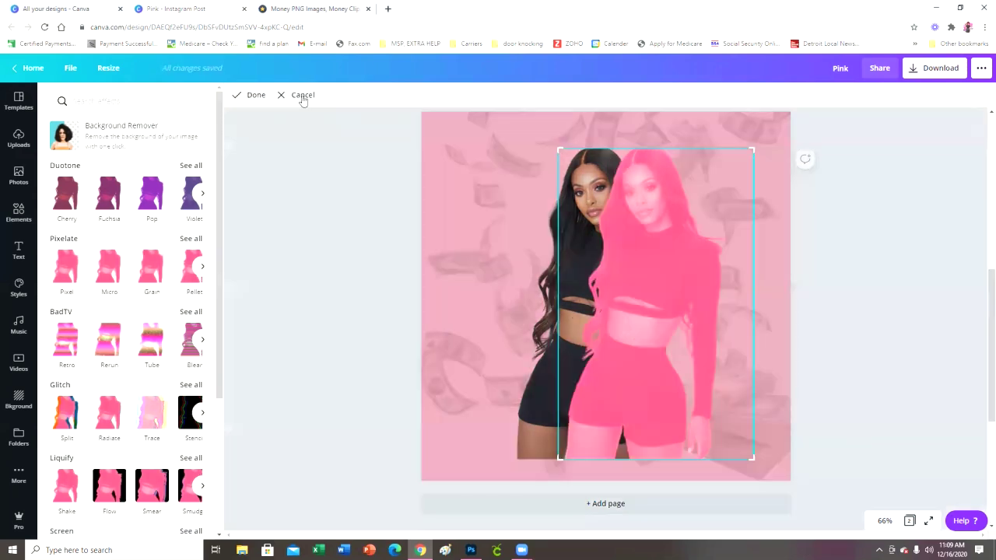
pyautogui.click(304, 97)
pyautogui.click(314, 96)
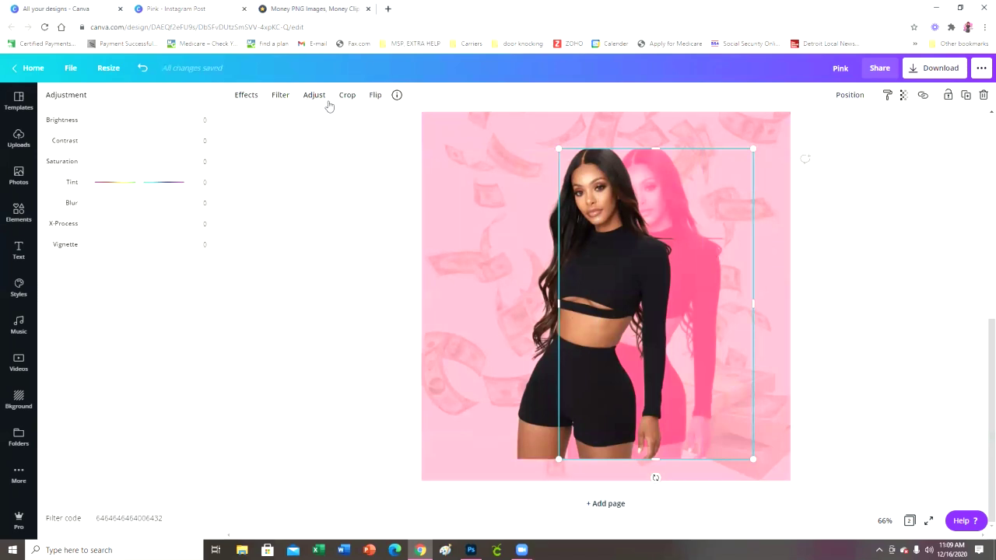
pyautogui.moveTo(141, 207); pyautogui.dragTo(144, 204)
# Move the original cutout over the pink copy, leaving a thin pink edge along her right side, and deselect it.
pyautogui.click(548, 327)
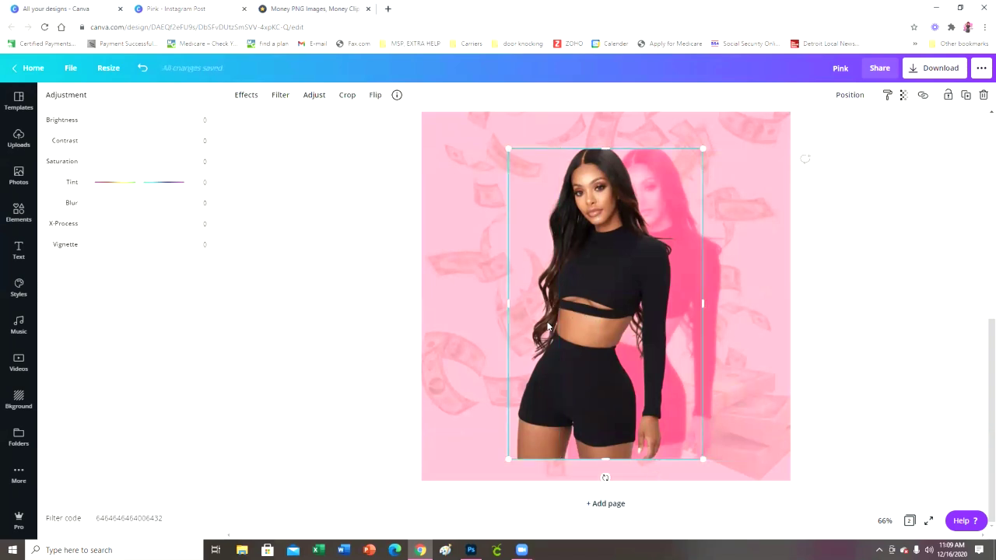
pyautogui.moveTo(549, 326); pyautogui.dragTo(593, 323)
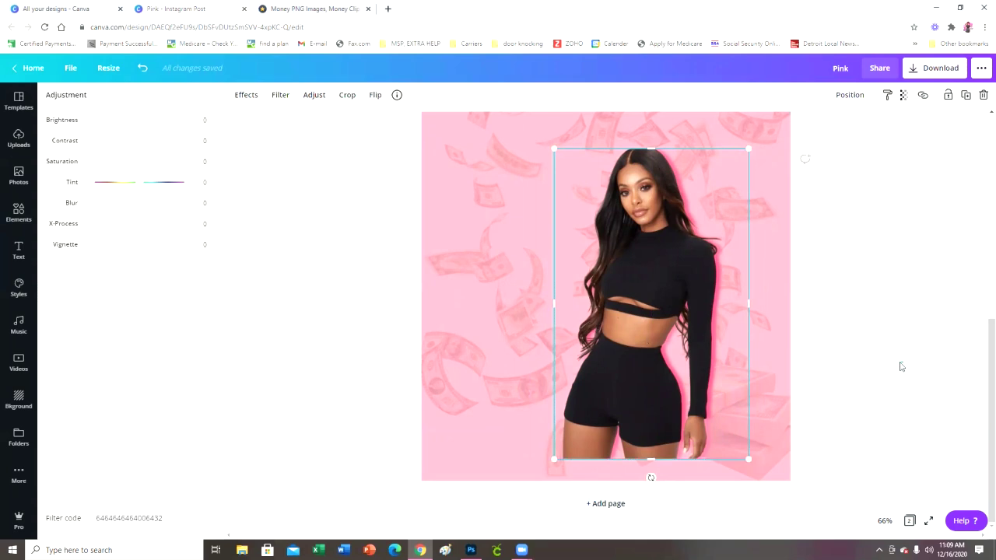
pyautogui.press('Escape')
pyautogui.press('Escape')
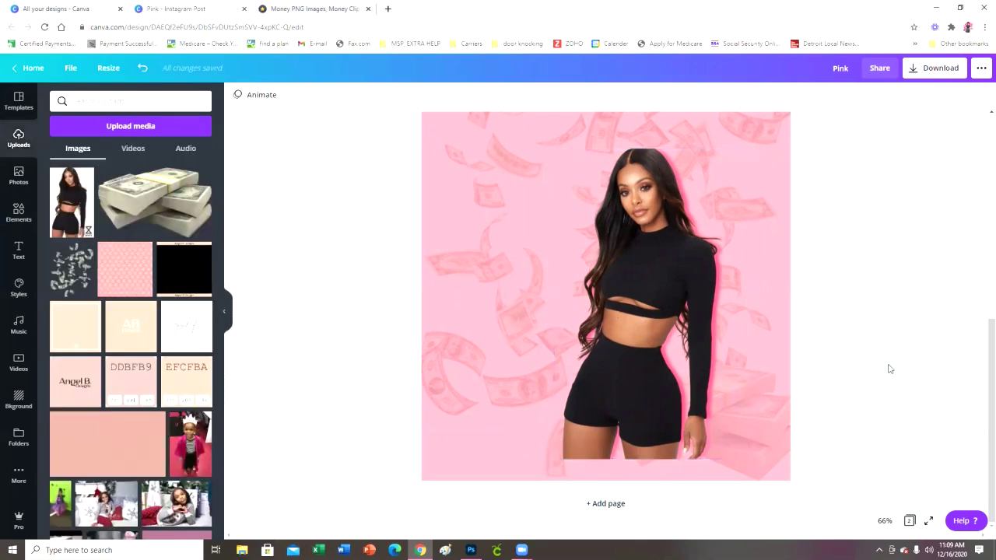
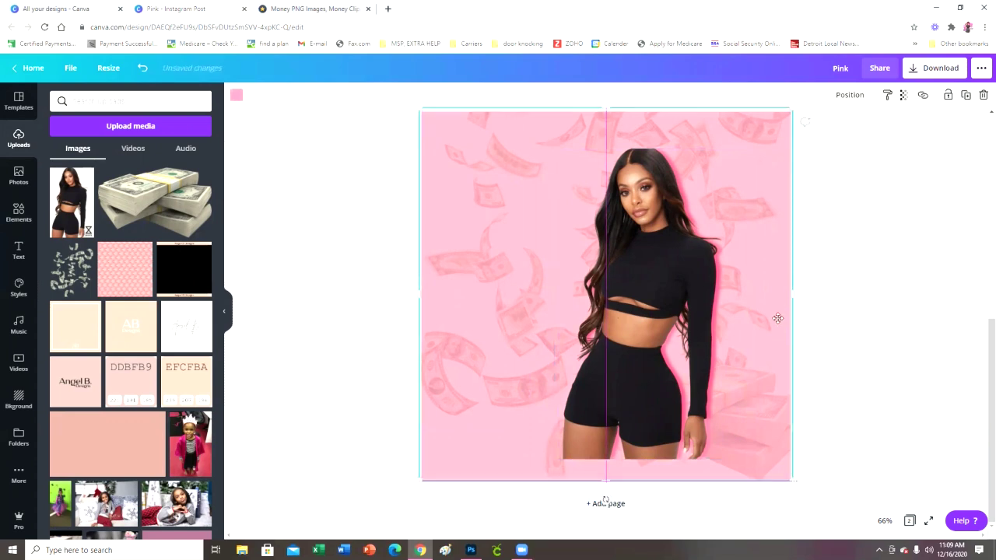
# Shift the pink overlay and money images upward to clear the space around the model's legs, and group the two cutouts.
pyautogui.moveTo(760, 427); pyautogui.dragTo(813, 336)
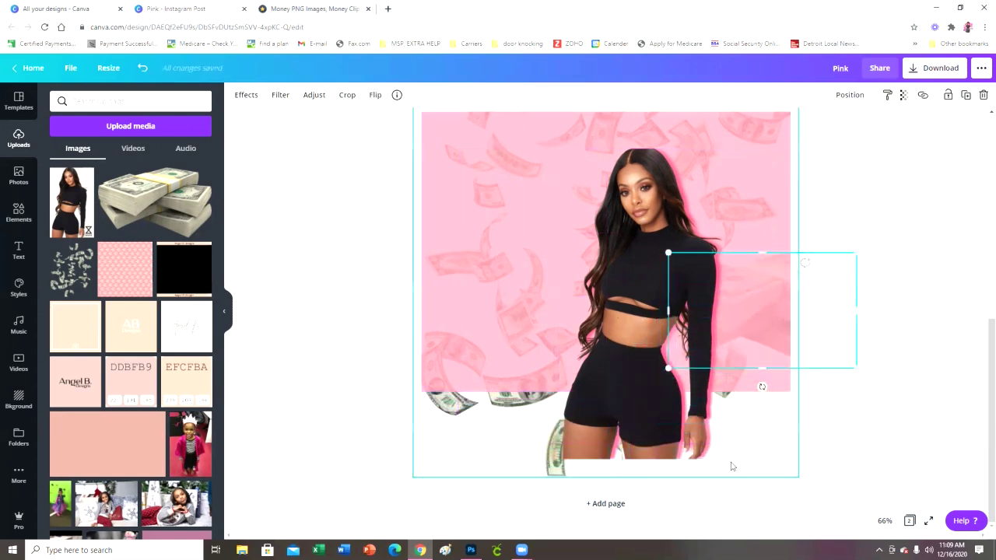
pyautogui.moveTo(731, 467); pyautogui.dragTo(742, 328)
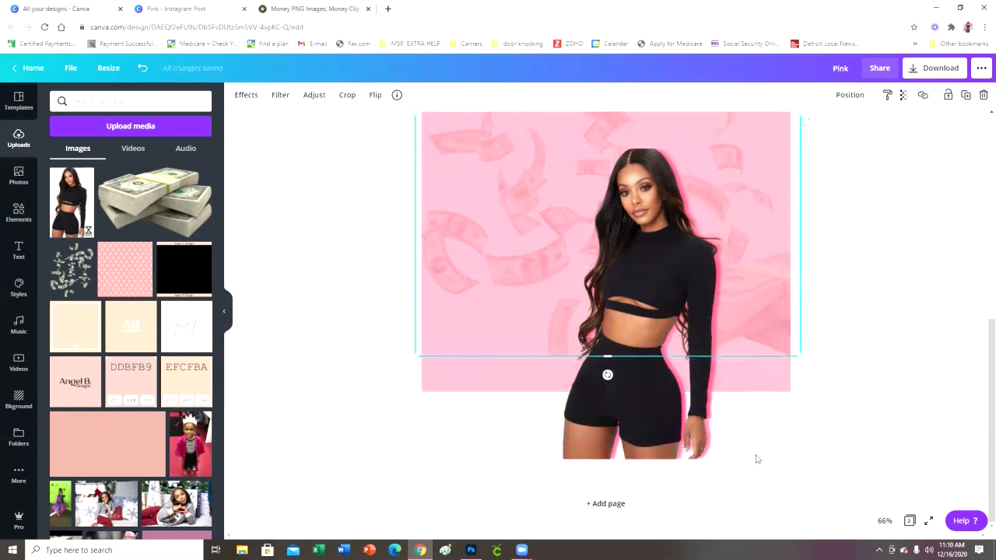
pyautogui.click(687, 443)
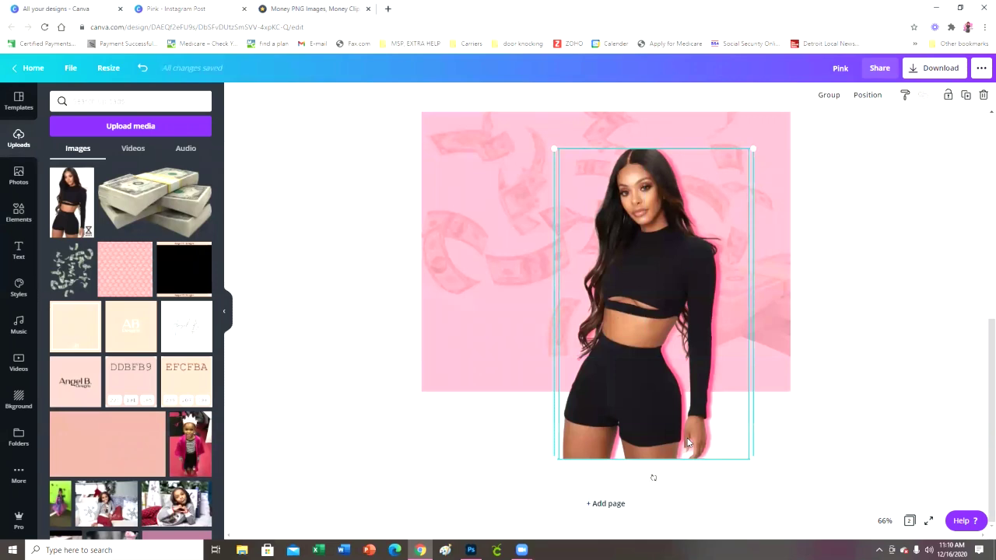
pyautogui.click(831, 98)
# Move the grouped model to the left half and put the pink overlay, flying bills and money stack back over the page.
pyautogui.moveTo(647, 304); pyautogui.dragTo(555, 260)
pyautogui.moveTo(738, 350); pyautogui.dragTo(742, 223)
pyautogui.moveTo(732, 295); pyautogui.dragTo(689, 416)
pyautogui.moveTo(764, 239); pyautogui.dragTo(746, 399)
pyautogui.moveTo(743, 298); pyautogui.dragTo(734, 462)
pyautogui.click(851, 402)
pyautogui.scroll(2, 851, 403)
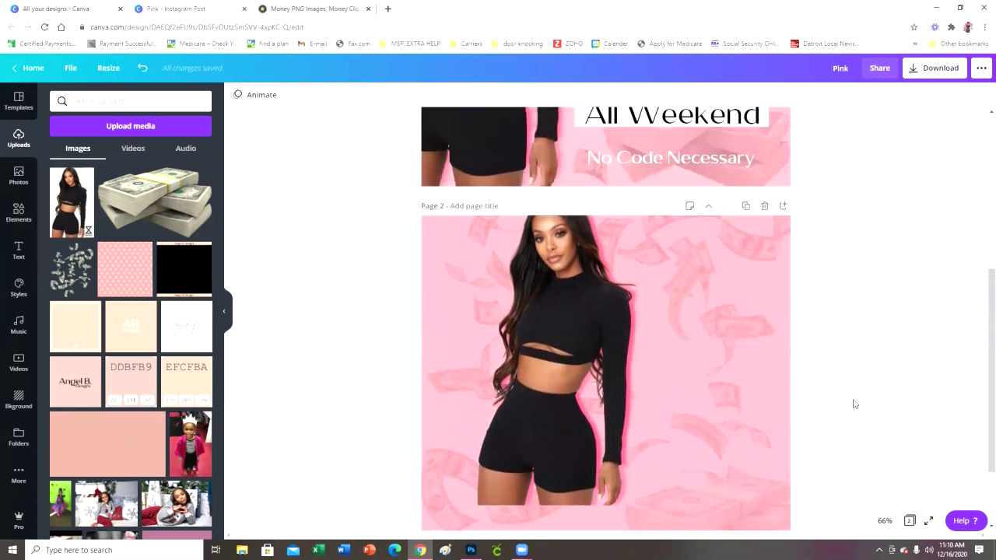
# Enlarge the grouped model to the page's full height and place it against the left edge of the second page.
pyautogui.scroll(-1, 542, 353)
pyautogui.moveTo(564, 345); pyautogui.dragTo(510, 359)
pyautogui.scroll(-1, 517, 343)
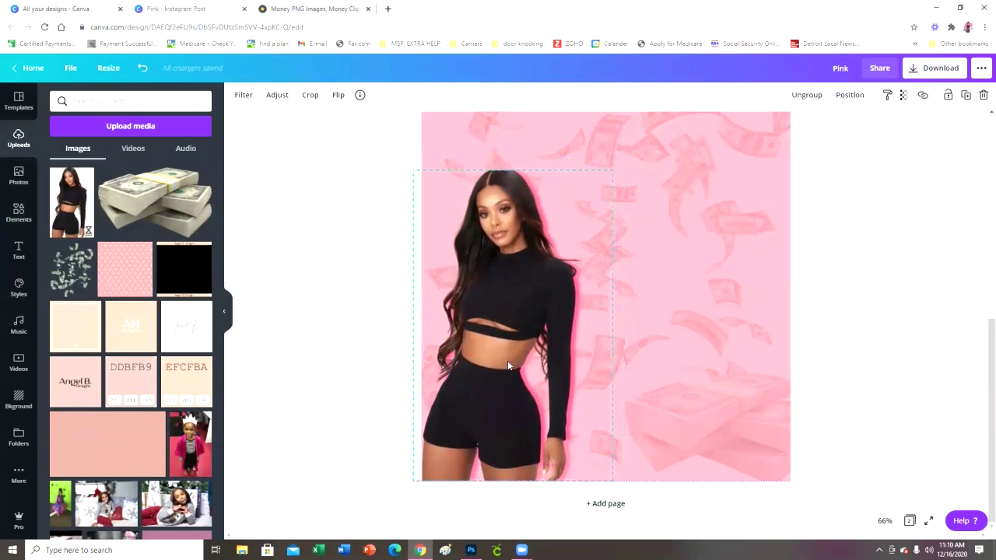
pyautogui.moveTo(617, 160); pyautogui.dragTo(649, 110)
pyautogui.moveTo(555, 227); pyautogui.dragTo(532, 231)
pyautogui.moveTo(627, 116); pyautogui.dragTo(630, 112)
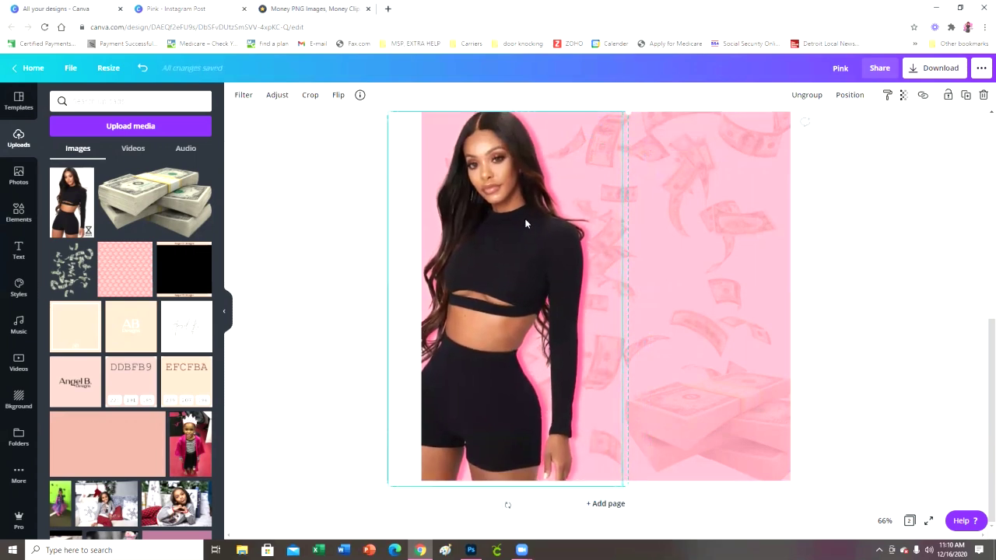
# Nudge the grouped model slightly further left to match its placement in the page 1 design, and deselect it.
pyautogui.scroll(3, 905, 290)
pyautogui.scroll(3, 904, 292)
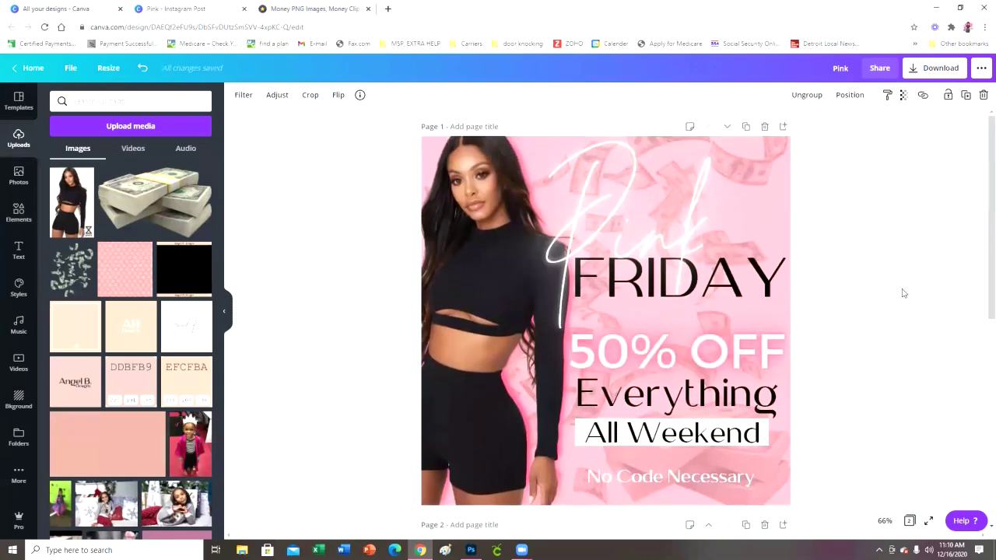
pyautogui.scroll(-5, 903, 293)
pyautogui.moveTo(563, 283); pyautogui.dragTo(550, 277)
pyautogui.scroll(2, 876, 329)
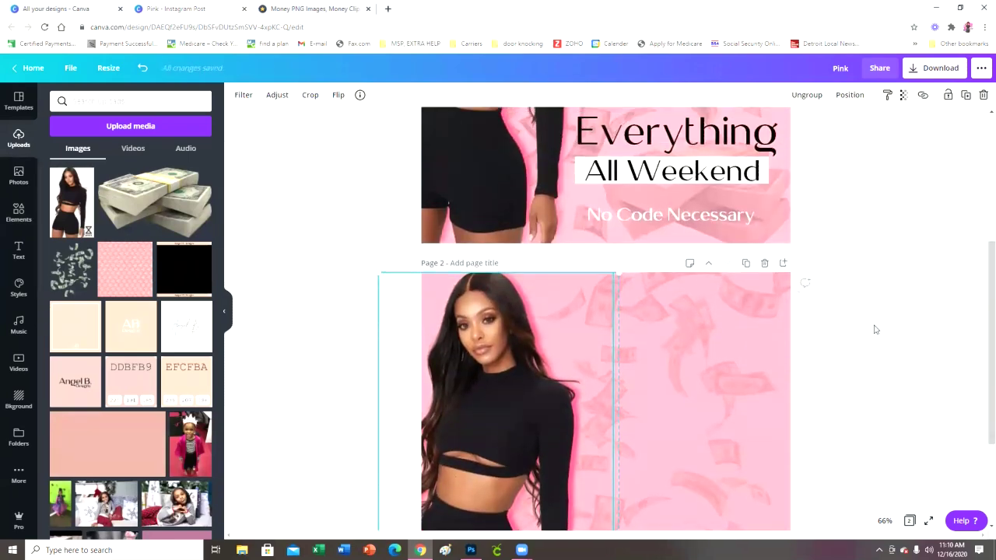
pyautogui.scroll(3, 875, 329)
pyautogui.scroll(-5, 871, 330)
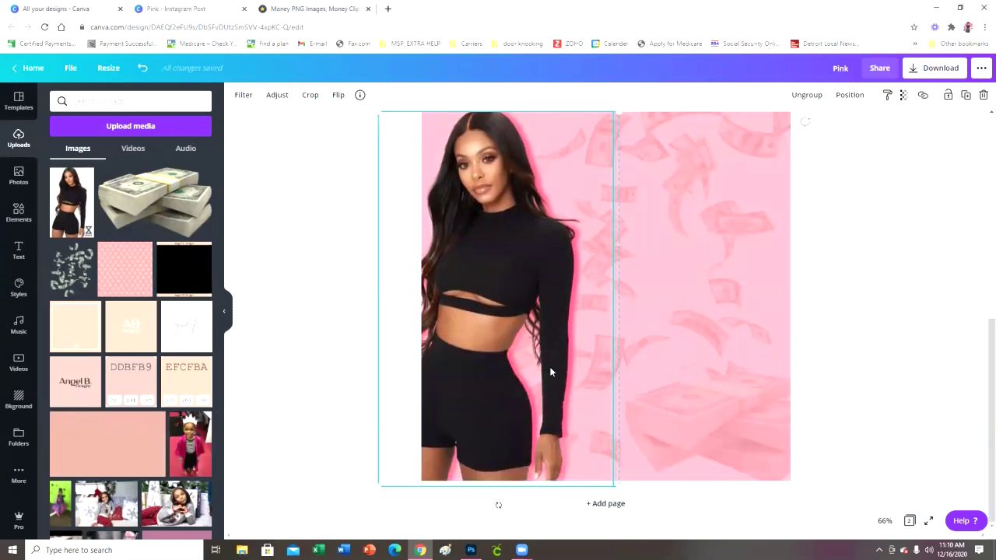
pyautogui.click(864, 348)
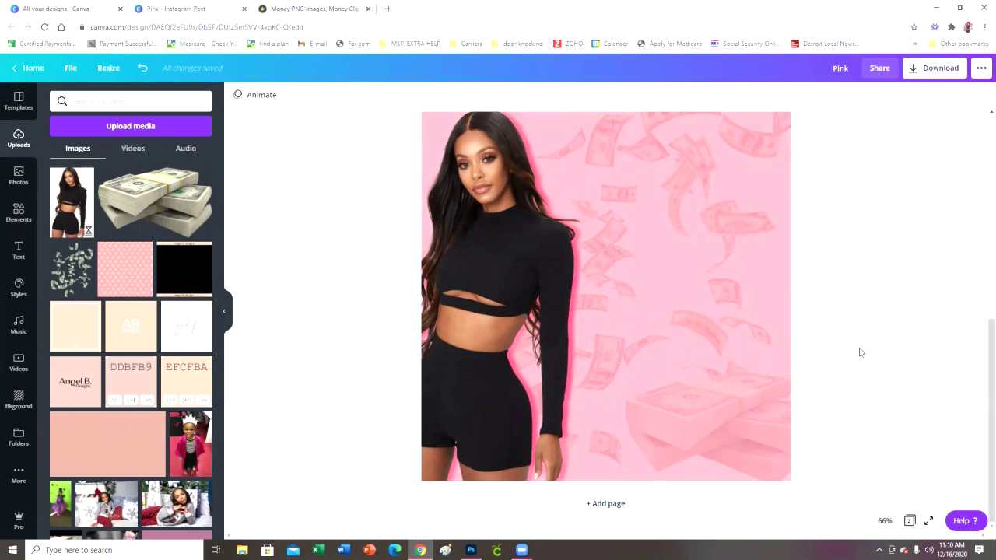
# Compare the second page with the finished design on page 1, examining its background, model placement and text.
pyautogui.scroll(5, 860, 353)
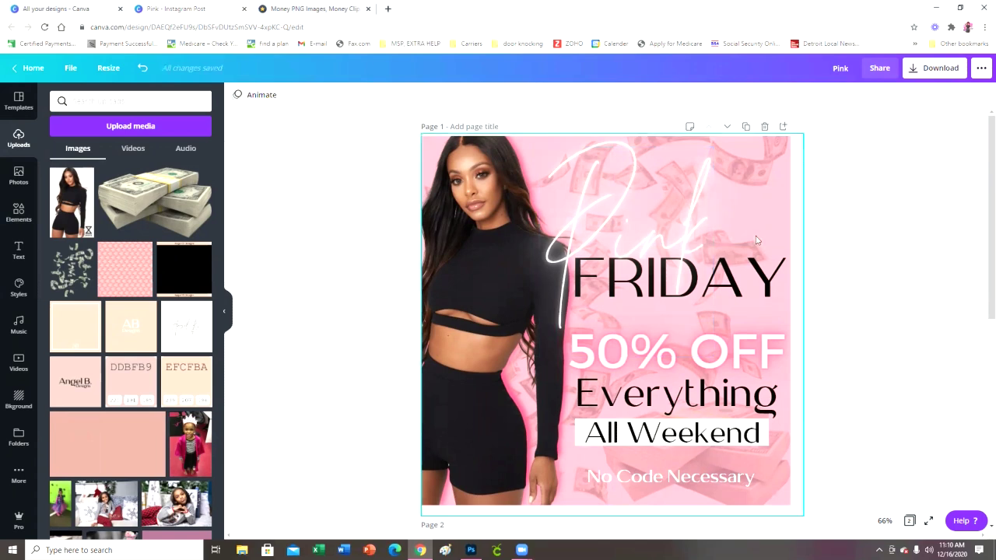
pyautogui.scroll(-5, 894, 280)
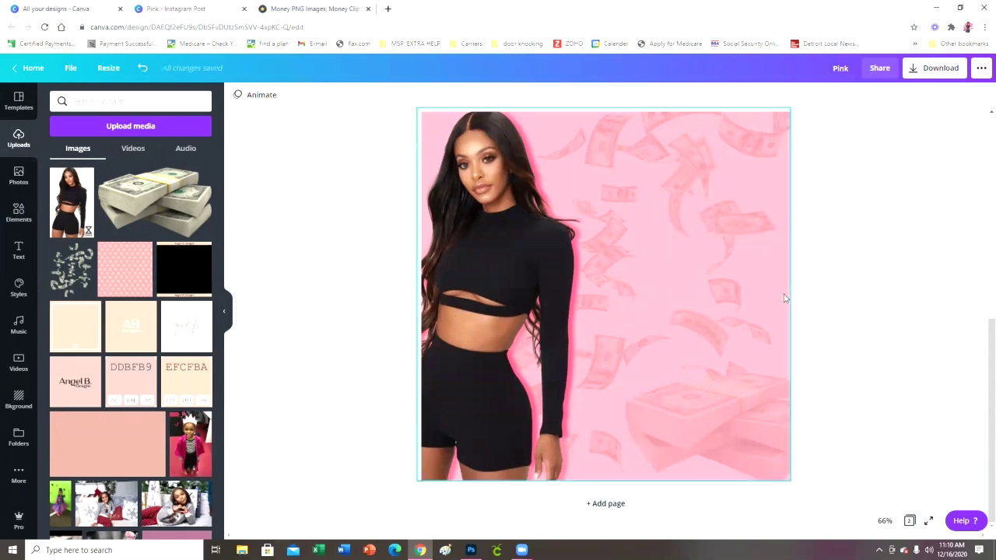
pyautogui.scroll(2, 825, 285)
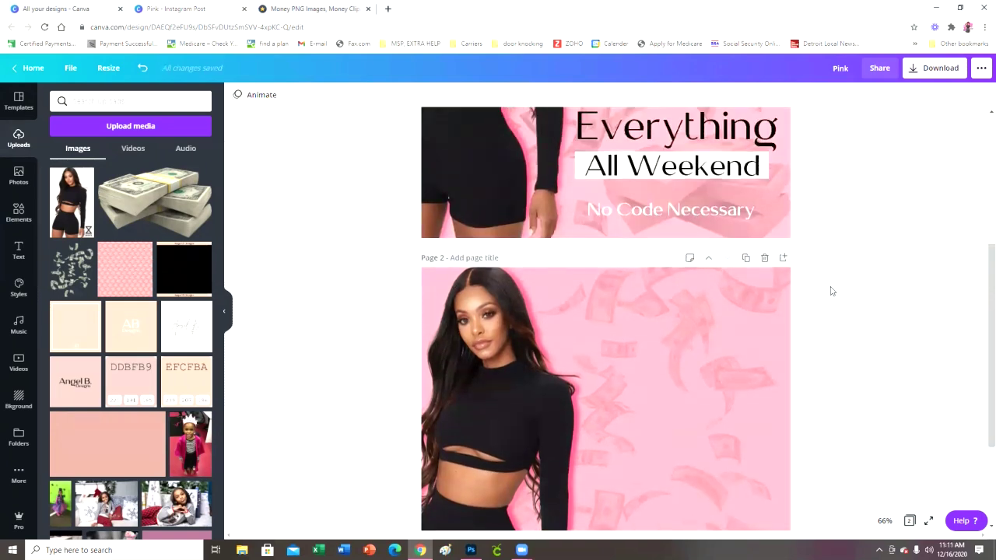
pyautogui.scroll(2, 778, 272)
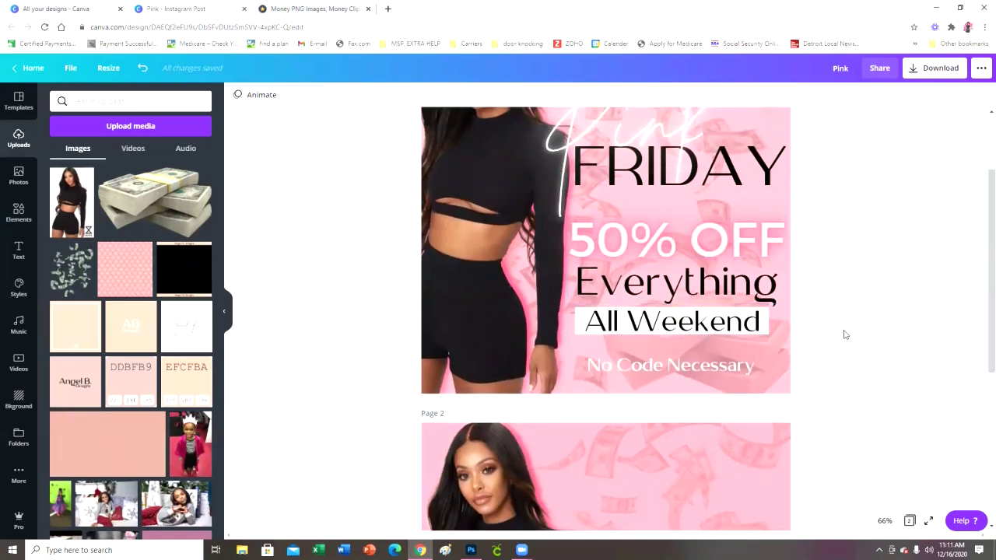
pyautogui.scroll(2, 860, 342)
pyautogui.scroll(-5, 934, 366)
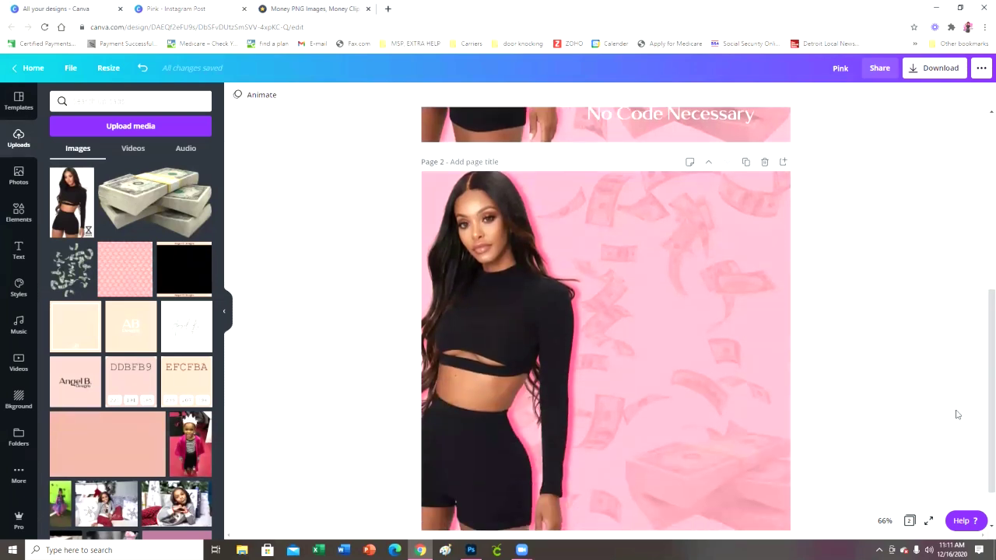
pyautogui.scroll(-2, 928, 387)
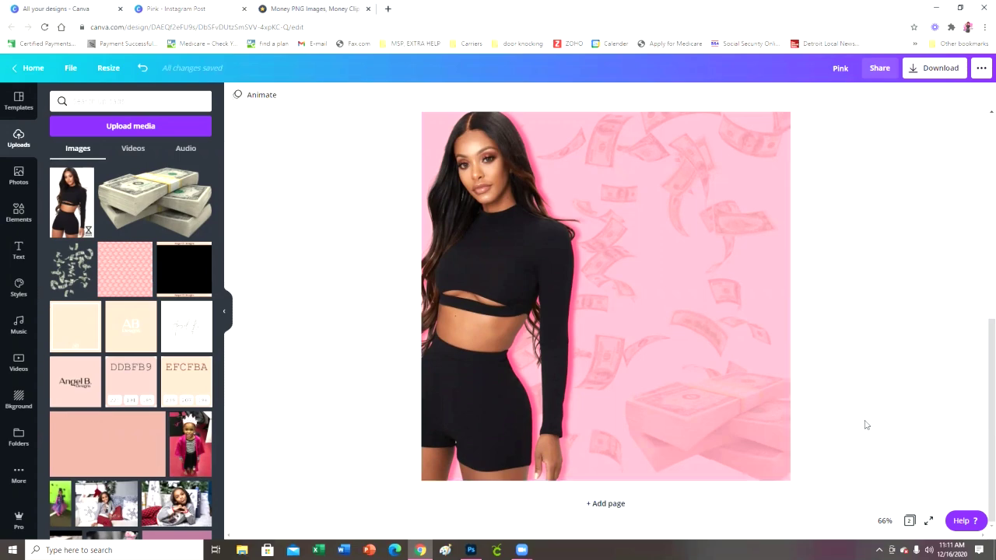
pyautogui.scroll(5, 866, 407)
pyautogui.scroll(-1, 890, 400)
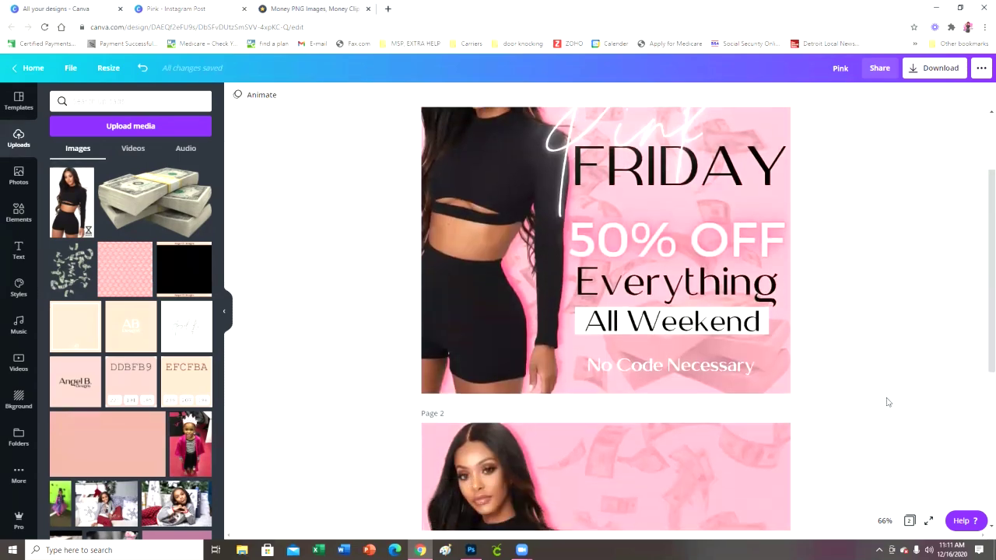
pyautogui.scroll(2, 879, 401)
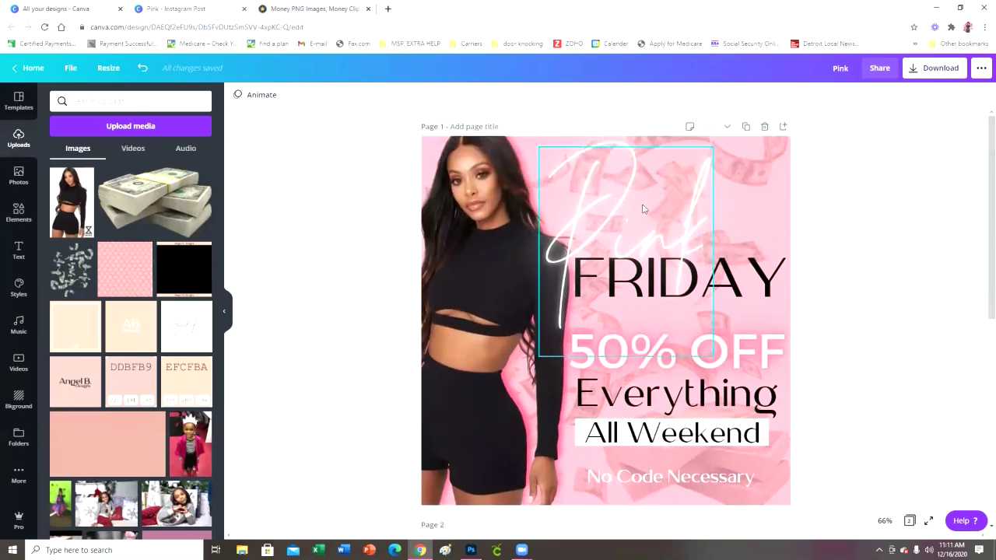
pyautogui.scroll(-5, 851, 316)
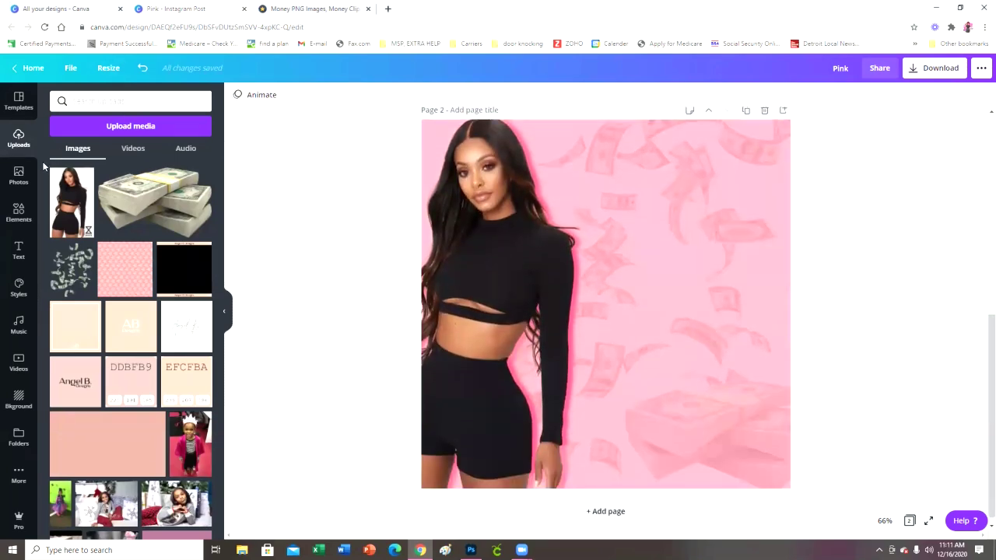
# Add a heading in Amoret Script Alt to page 2, enlarge it to size 150 and make it read "Pink".
pyautogui.click(18, 248)
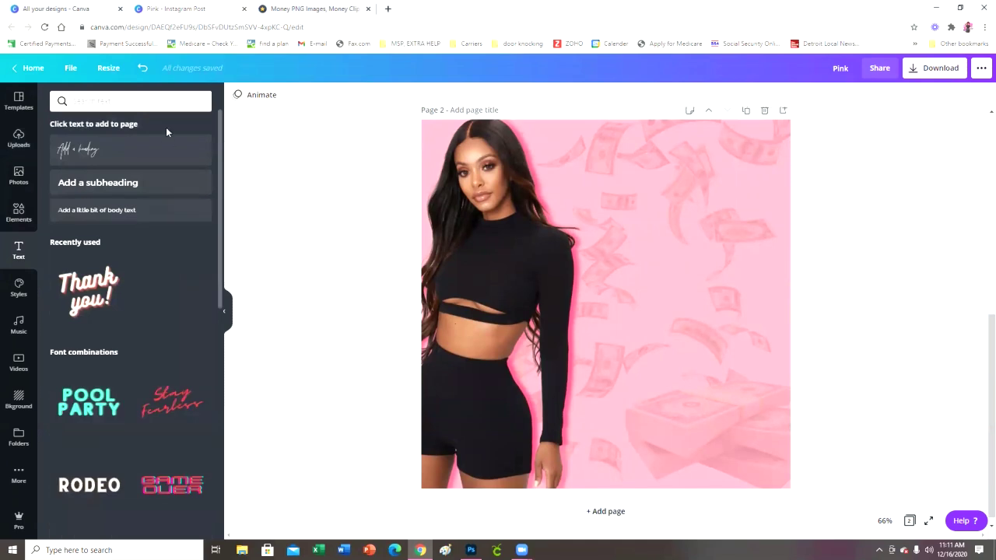
pyautogui.click(97, 151)
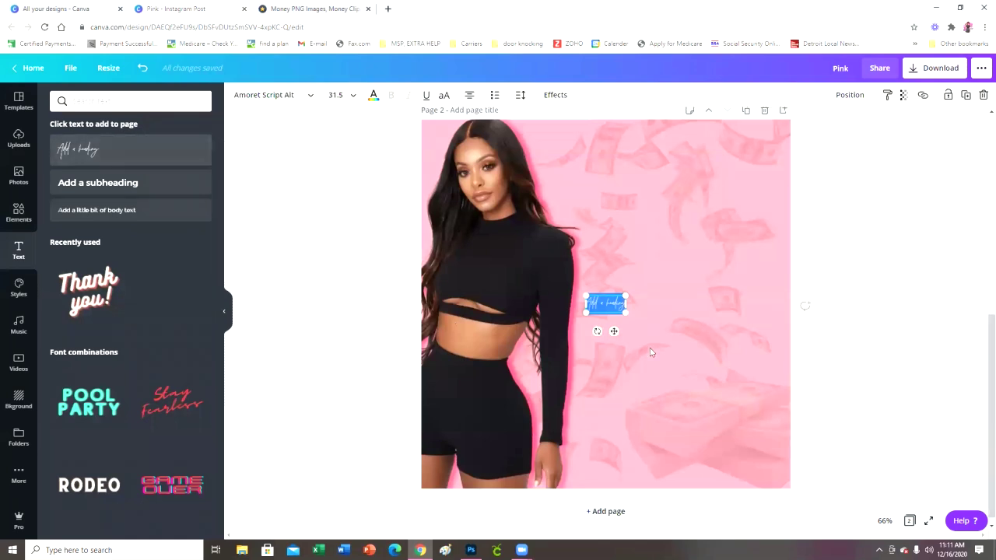
pyautogui.moveTo(626, 313); pyautogui.dragTo(775, 386)
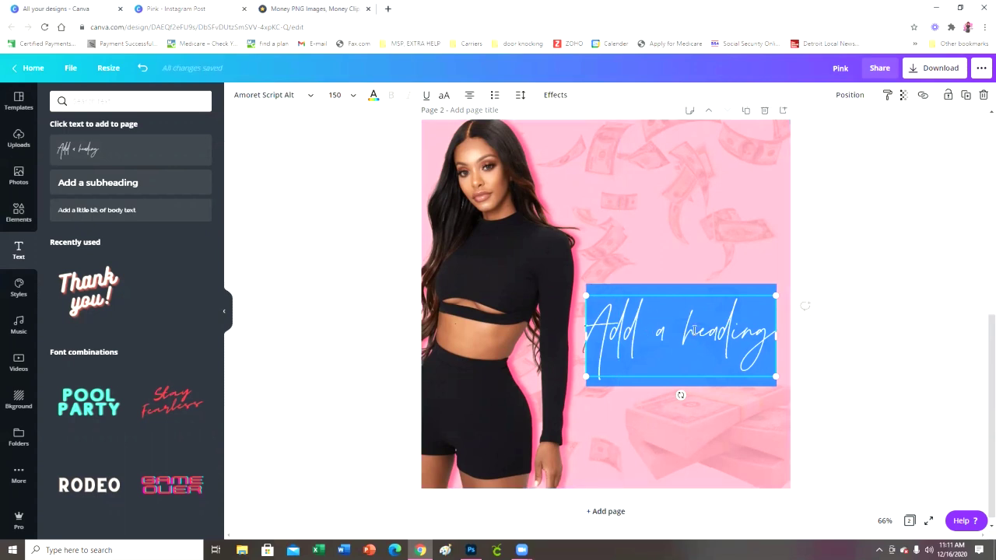
pyautogui.write('Pink')
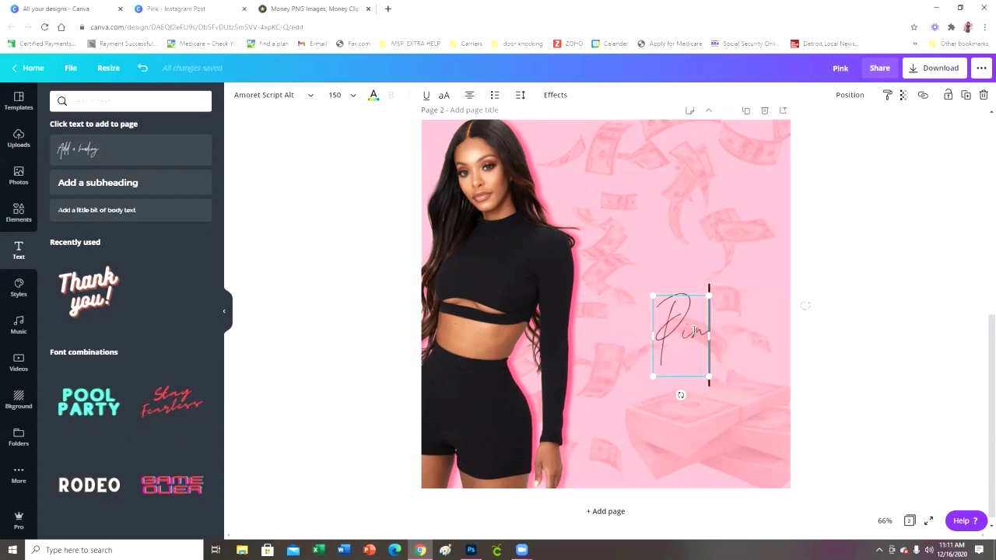
# Enlarge the "Pink" heading to size 412 and place it beside the model's head in the upper part of page 2.
pyautogui.click(827, 360)
pyautogui.click(690, 351)
pyautogui.moveTo(715, 379); pyautogui.dragTo(829, 477)
pyautogui.moveTo(763, 394); pyautogui.dragTo(672, 239)
pyautogui.click(926, 306)
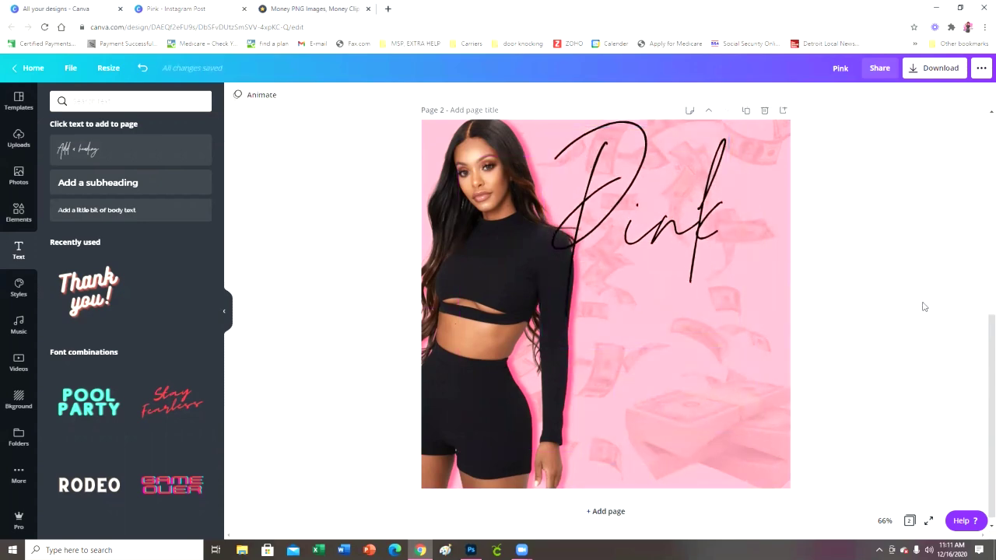
# Check the script heading on page 1 and recolour the "Pink" heading on page 2 white from the document colors.
pyautogui.scroll(5, 911, 303)
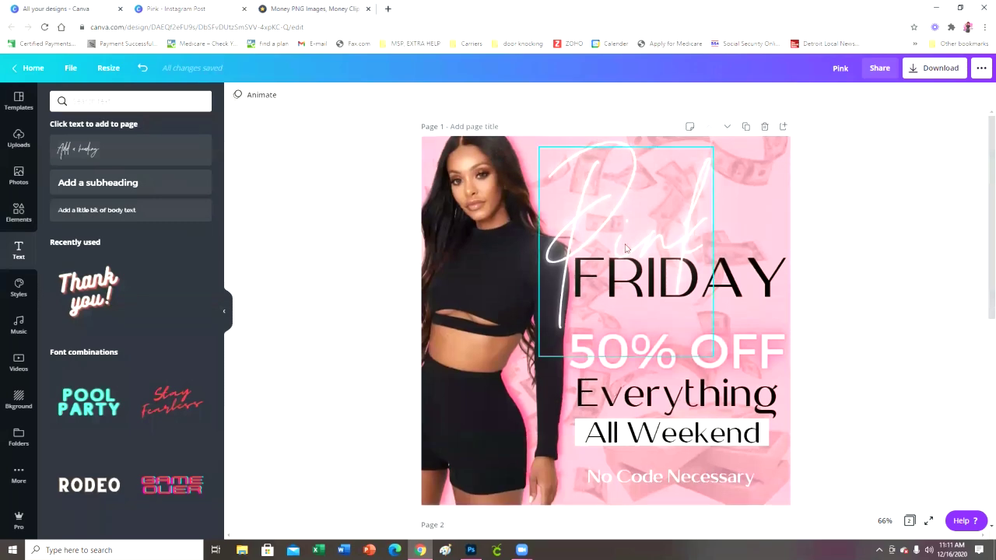
pyautogui.scroll(-5, 789, 262)
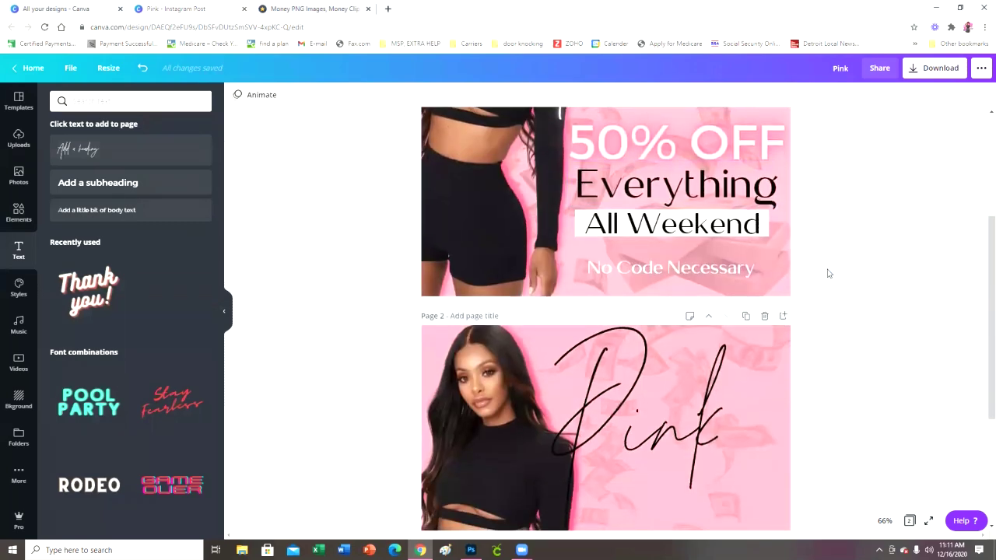
pyautogui.scroll(1, 825, 288)
pyautogui.click(698, 285)
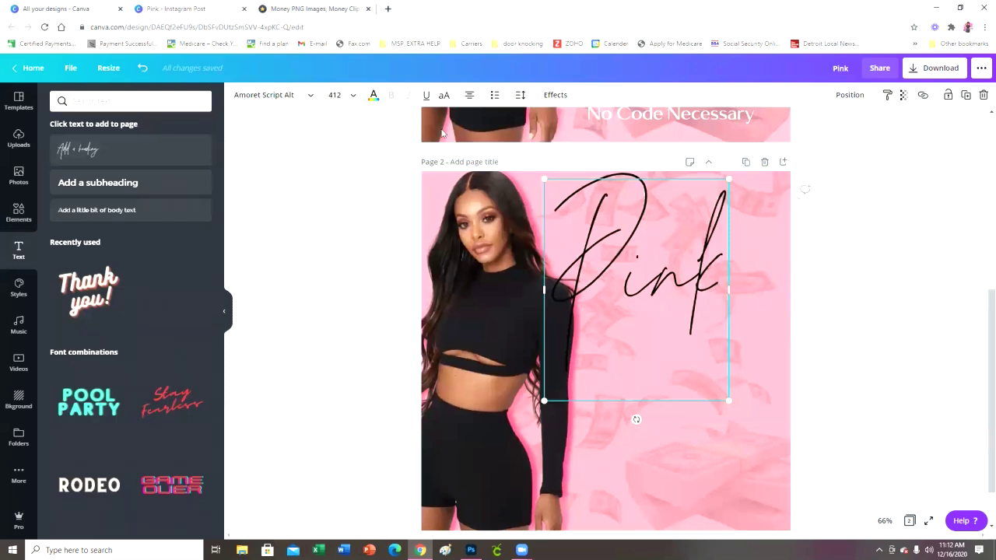
pyautogui.click(373, 97)
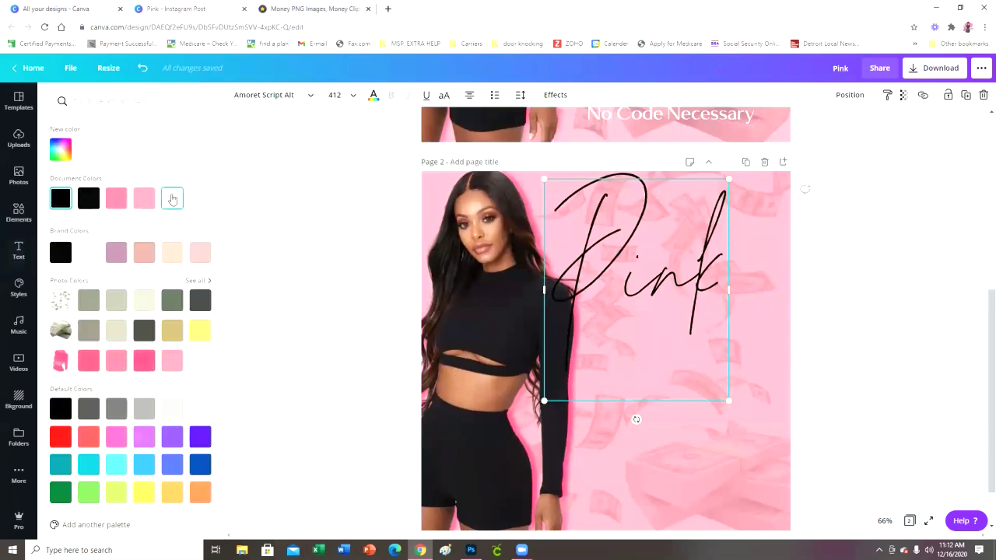
pyautogui.click(172, 199)
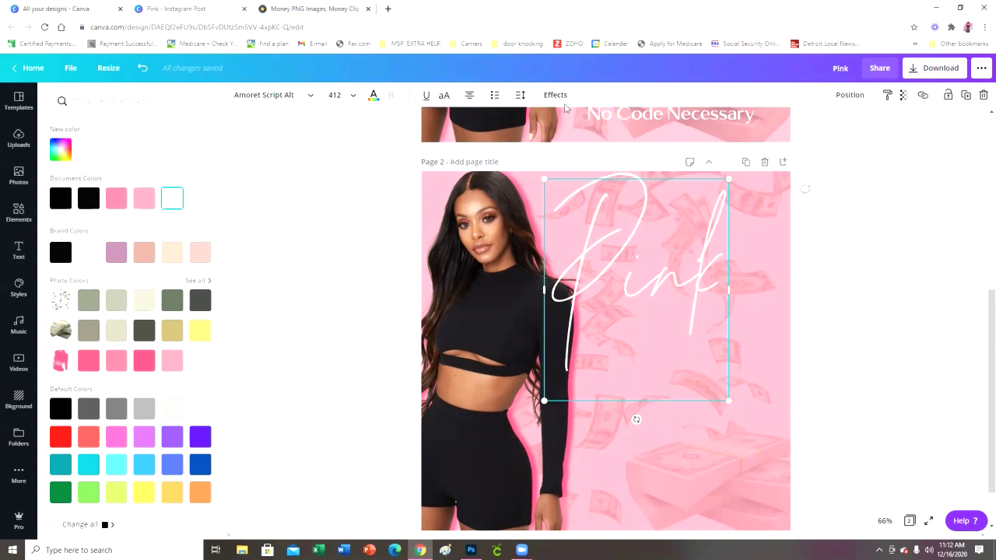
# Apply the Neon text effect at intensity 50 to the "Pink" heading and dismiss the Pinterest notification.
pyautogui.click(556, 95)
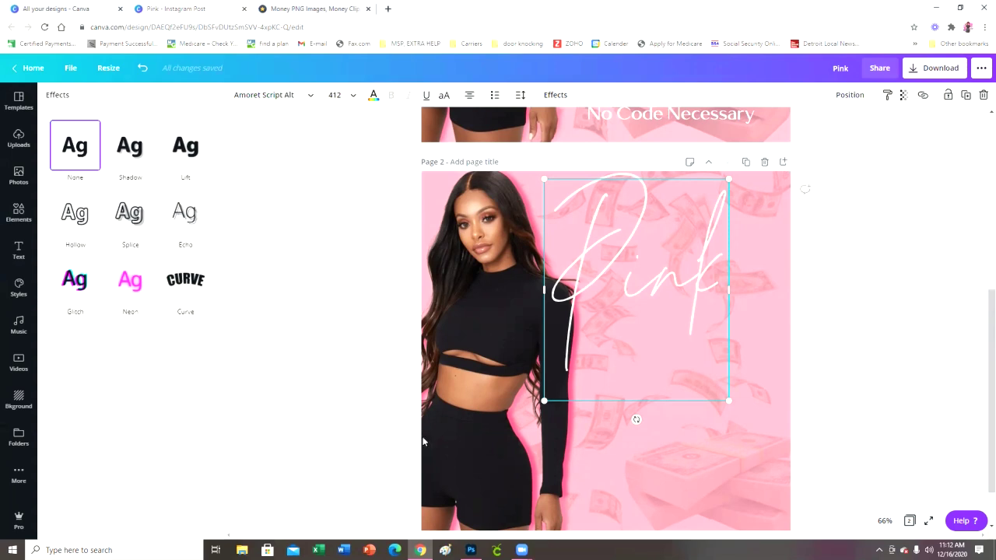
pyautogui.click(147, 291)
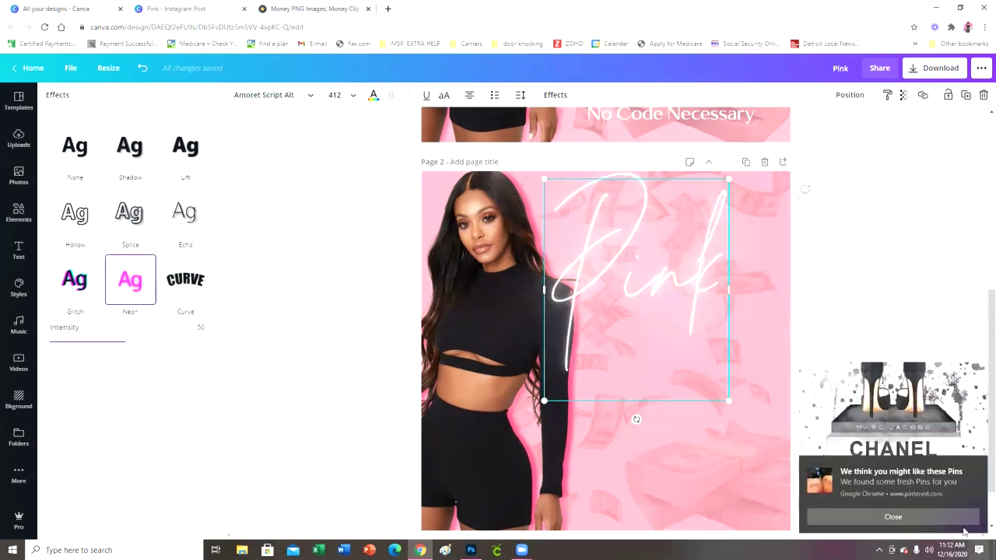
pyautogui.click(938, 515)
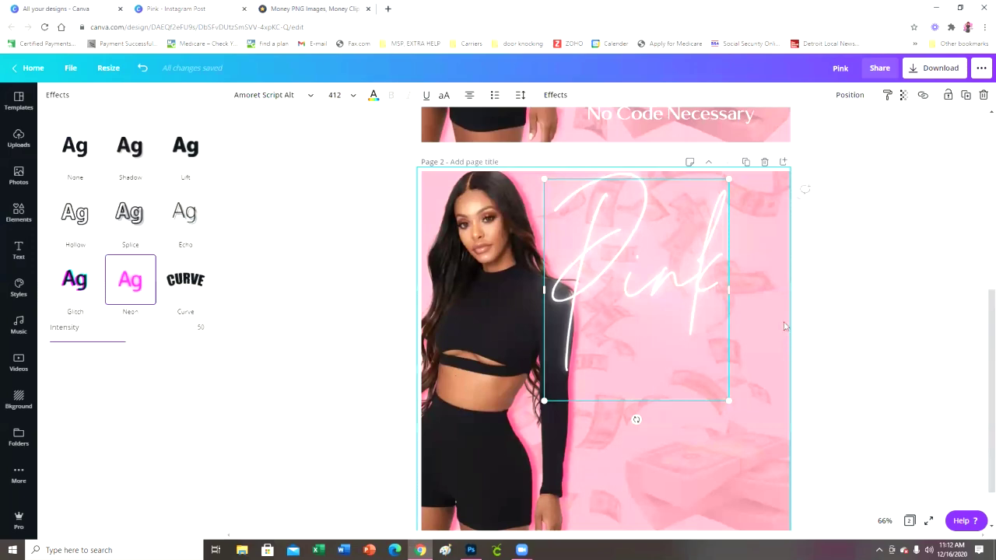
# Enlarge the neon "Pink" heading to size 441 and shift it slightly down and left, using page 1 as reference.
pyautogui.moveTo(729, 402); pyautogui.dragTo(763, 413)
pyautogui.scroll(5, 900, 378)
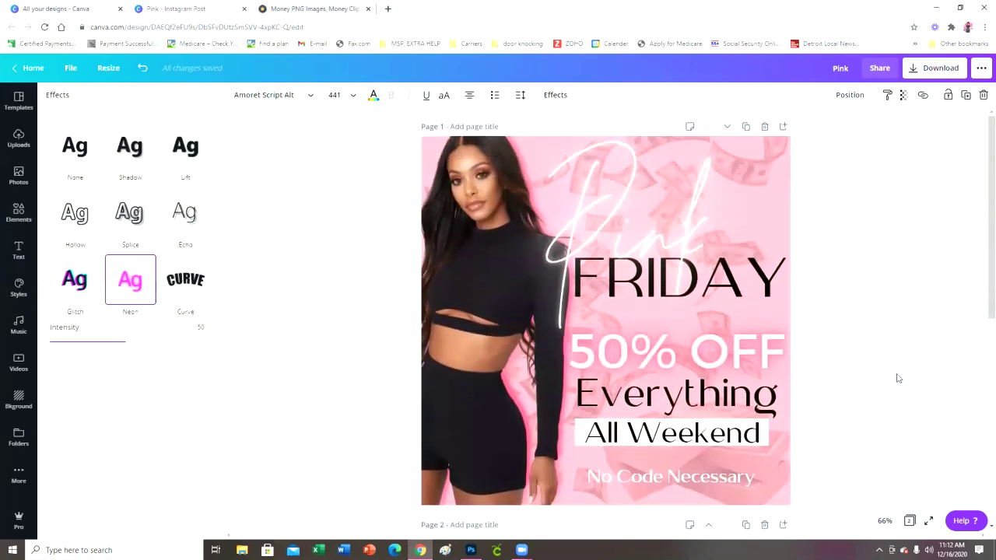
pyautogui.scroll(-5, 897, 378)
pyautogui.scroll(3, 854, 307)
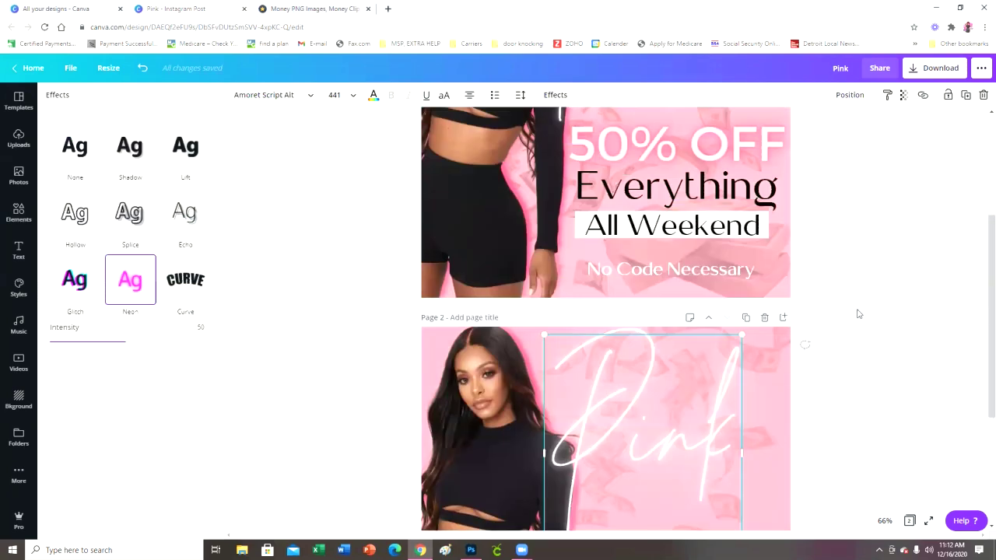
pyautogui.scroll(-2, 844, 302)
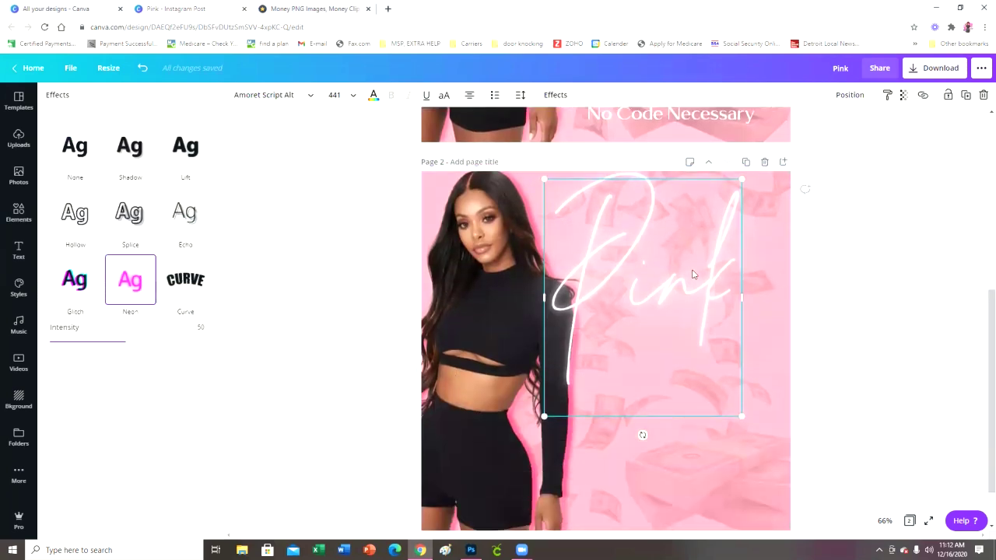
pyautogui.moveTo(687, 271); pyautogui.dragTo(682, 276)
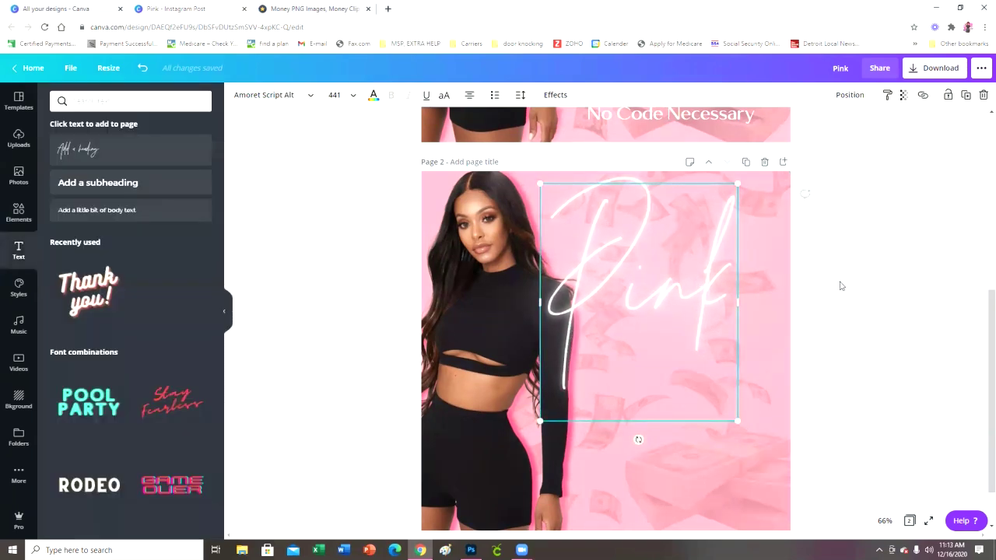
pyautogui.click(830, 281)
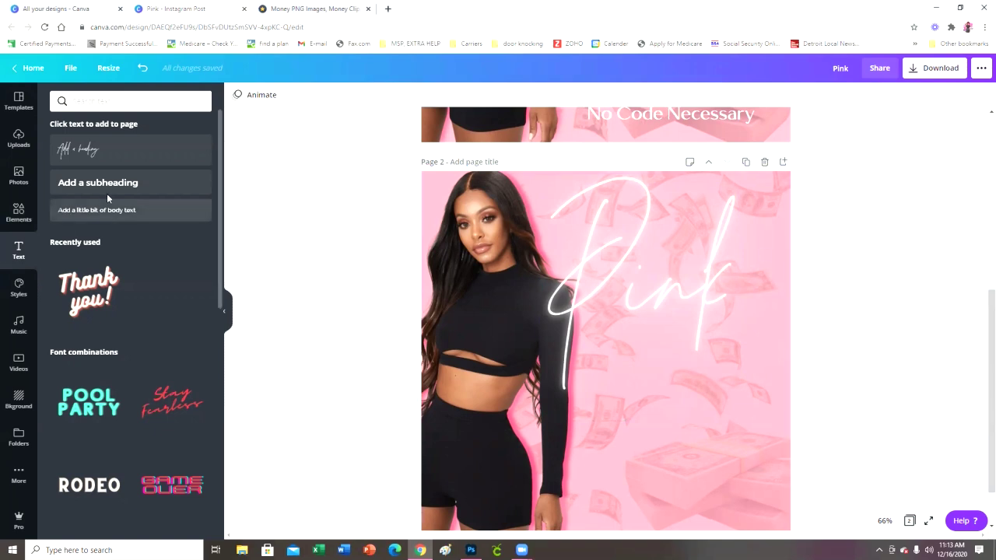
# Add body text reading "FRIDAY" in Megante at size 120 and place it across the lower strokes of "Pink".
pyautogui.click(151, 218)
pyautogui.scroll(4, 879, 486)
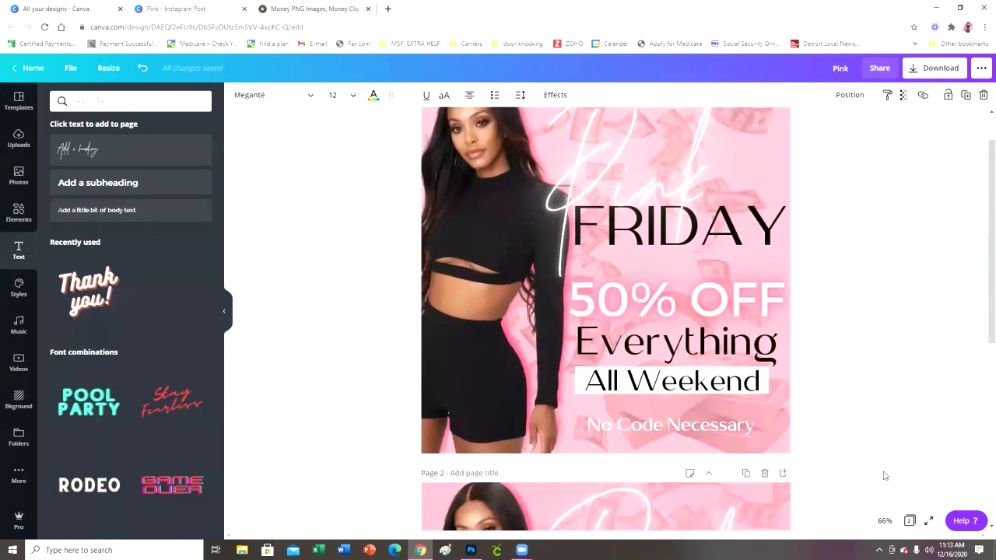
pyautogui.scroll(-3, 882, 476)
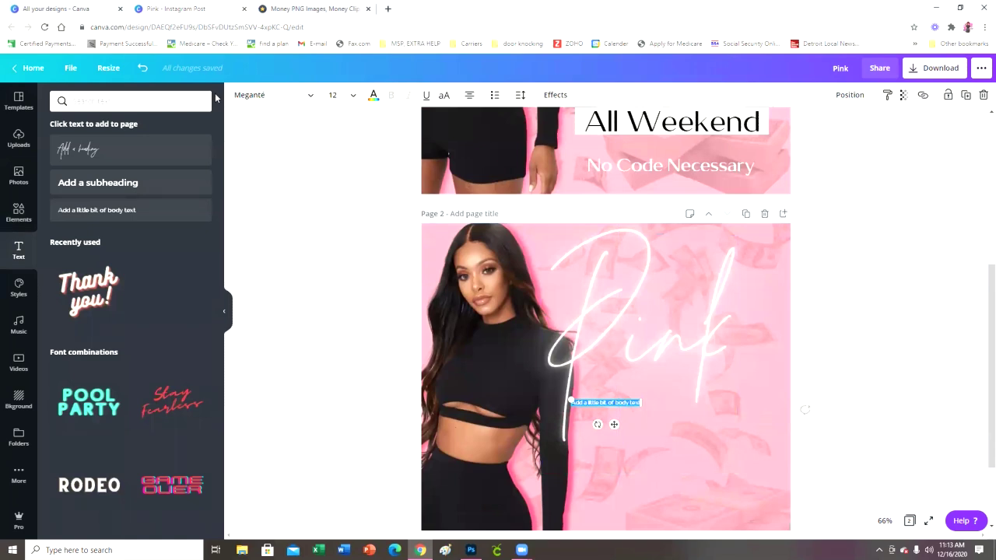
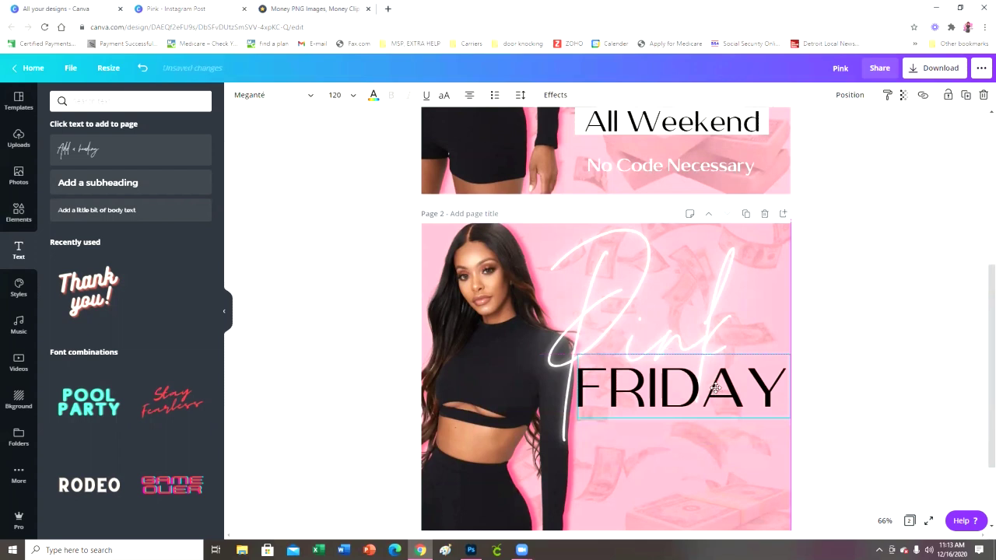
pyautogui.click(916, 414)
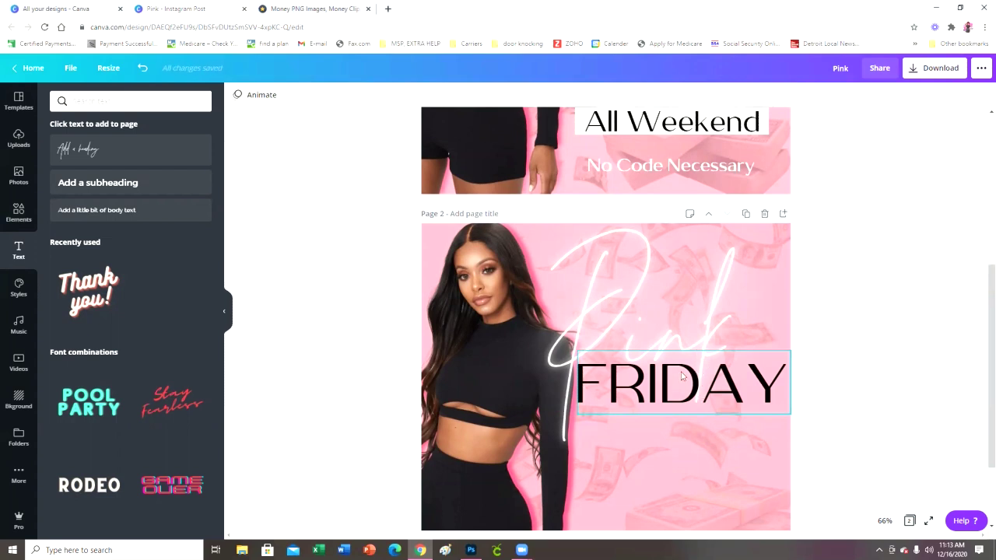
# Send the "FRIDAY" text one layer backward, behind the neon "Pink" heading.
pyautogui.click(726, 384)
pyautogui.click(849, 95)
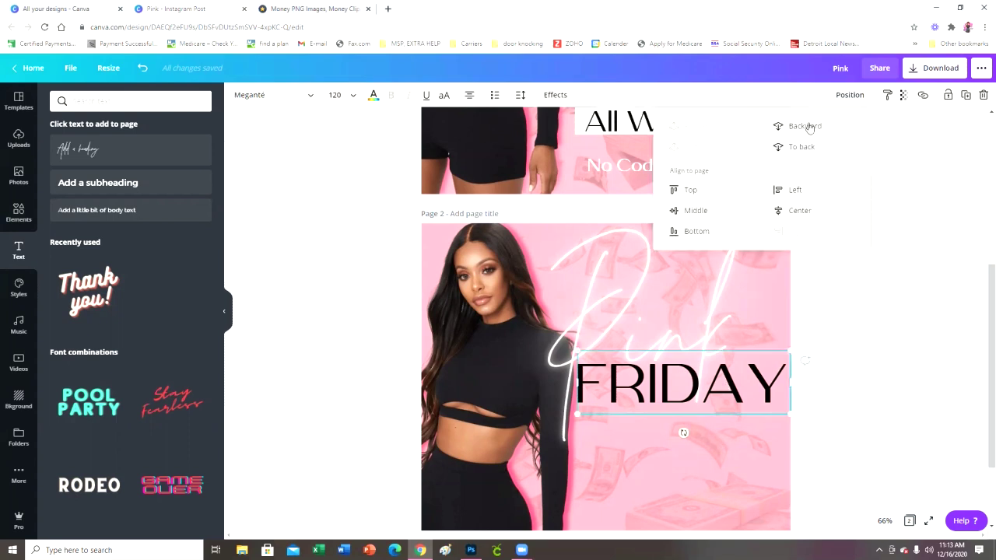
pyautogui.click(886, 320)
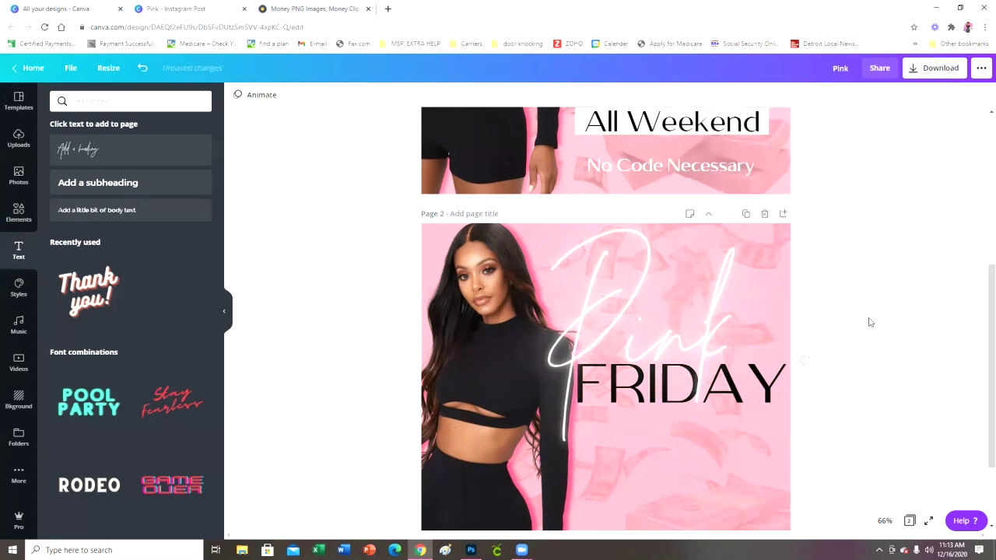
# Reduce the neon "Pink" heading to about size 432.
pyautogui.click(713, 332)
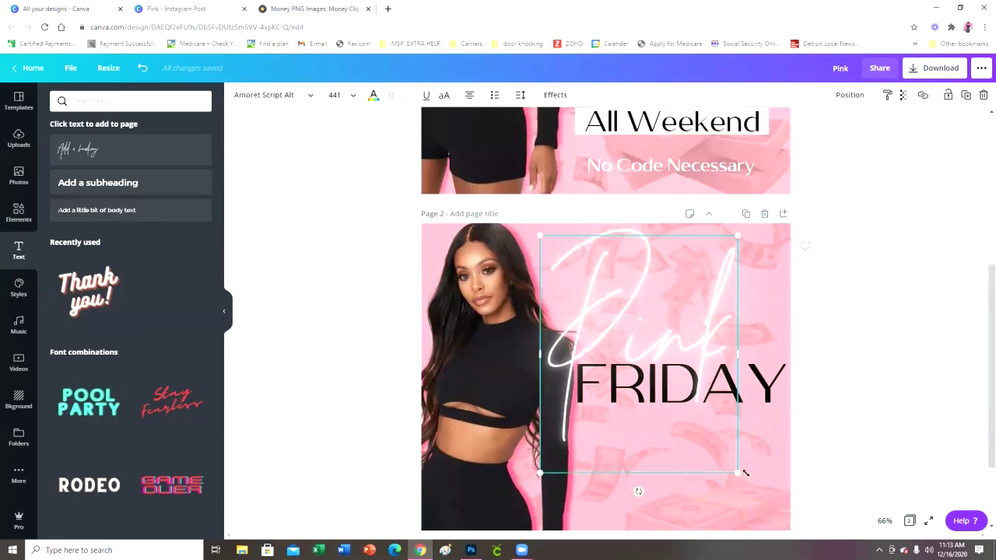
pyautogui.moveTo(738, 476)
pyautogui.mouseDown()
pyautogui.moveTo(756, 487)
pyautogui.moveTo(742, 465)
pyautogui.mouseUp()
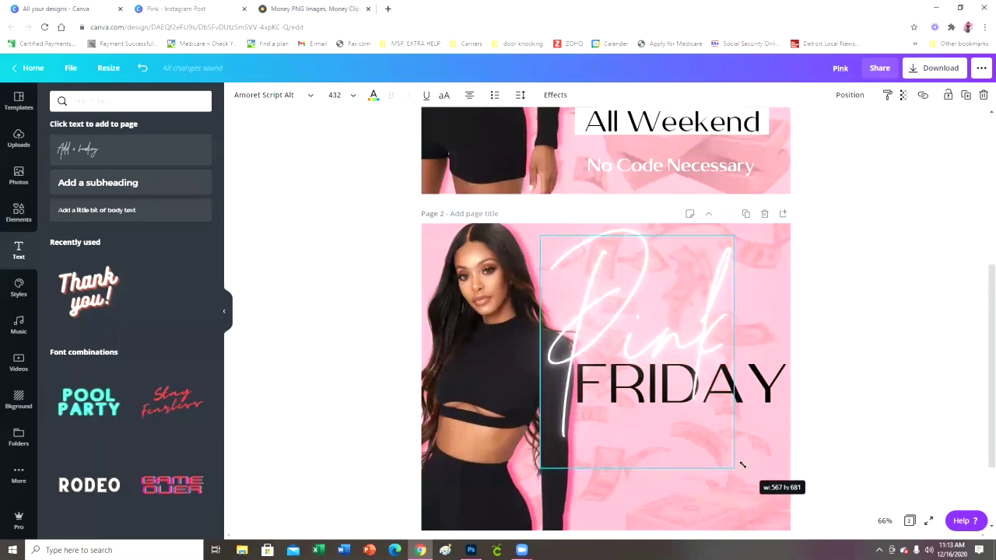
pyautogui.click(902, 440)
# Nudge the "FRIDAY" text slightly up and right so it reaches the page's right edge, and deselect it.
pyautogui.click(784, 389)
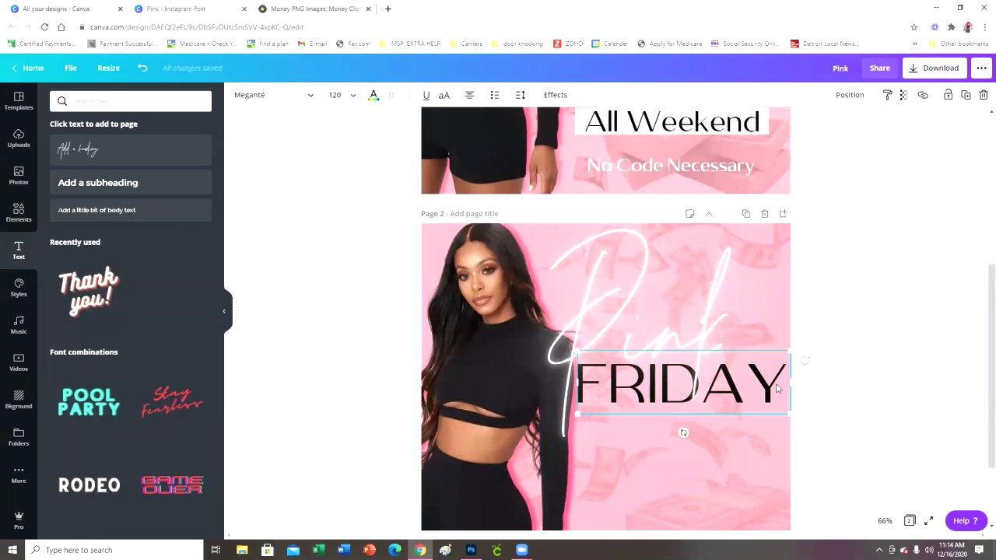
pyautogui.click(901, 411)
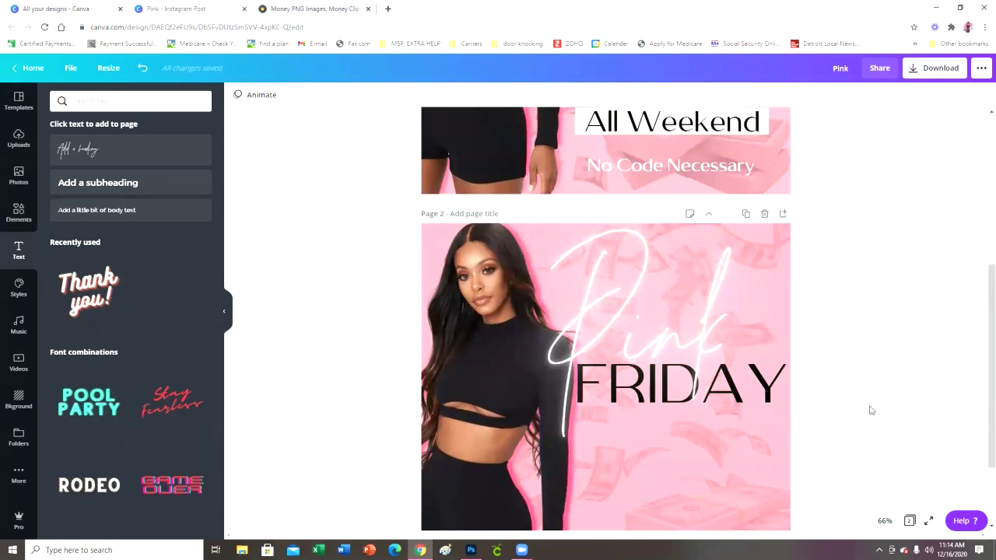
pyautogui.click(760, 393)
pyautogui.moveTo(760, 393); pyautogui.dragTo(764, 388)
pyautogui.click(920, 410)
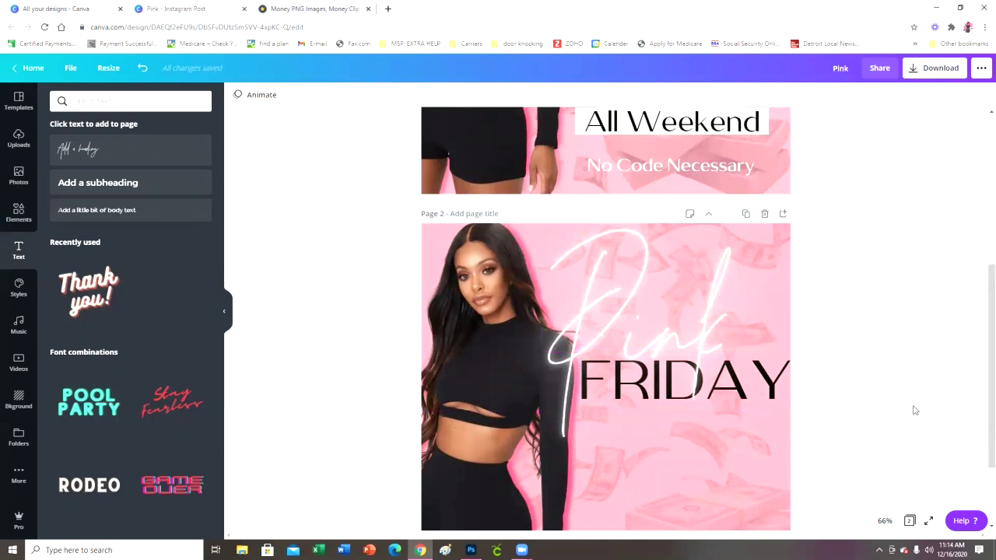
# Add body text reading "50% OFF" in Megante below "FRIDAY" on page 2 and enlarge it to about size 132.
pyautogui.scroll(5, 915, 410)
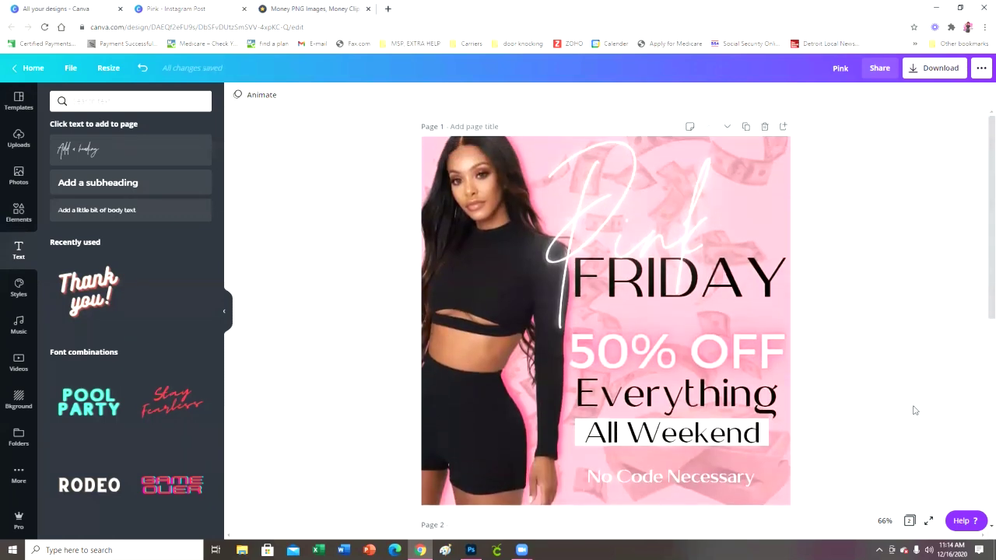
pyautogui.scroll(-4, 909, 407)
pyautogui.scroll(2, 904, 405)
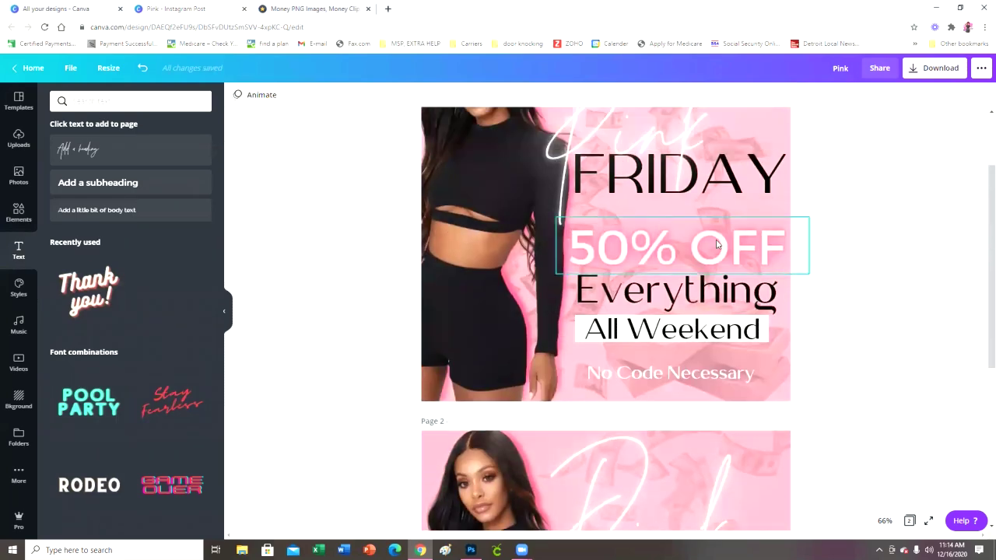
pyautogui.scroll(-4, 870, 354)
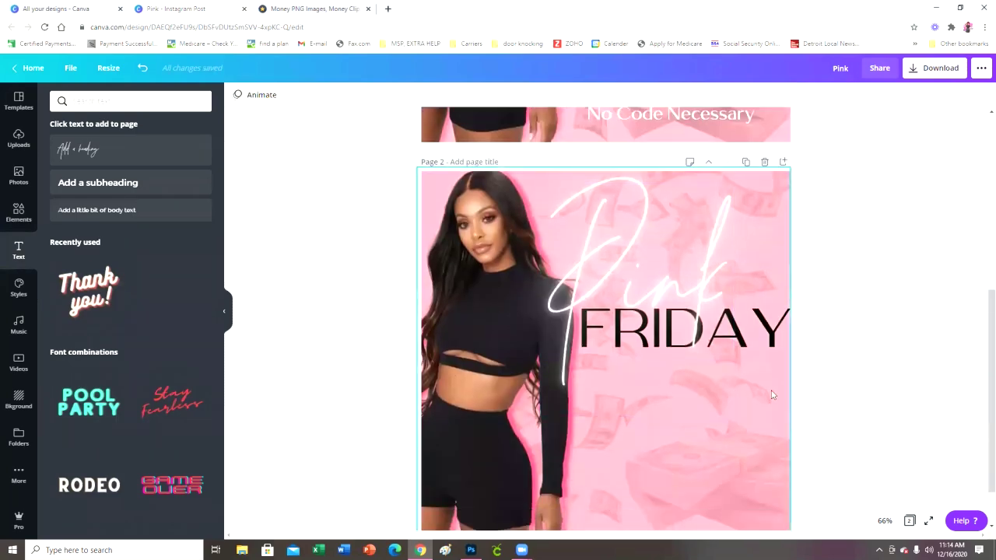
pyautogui.click(122, 214)
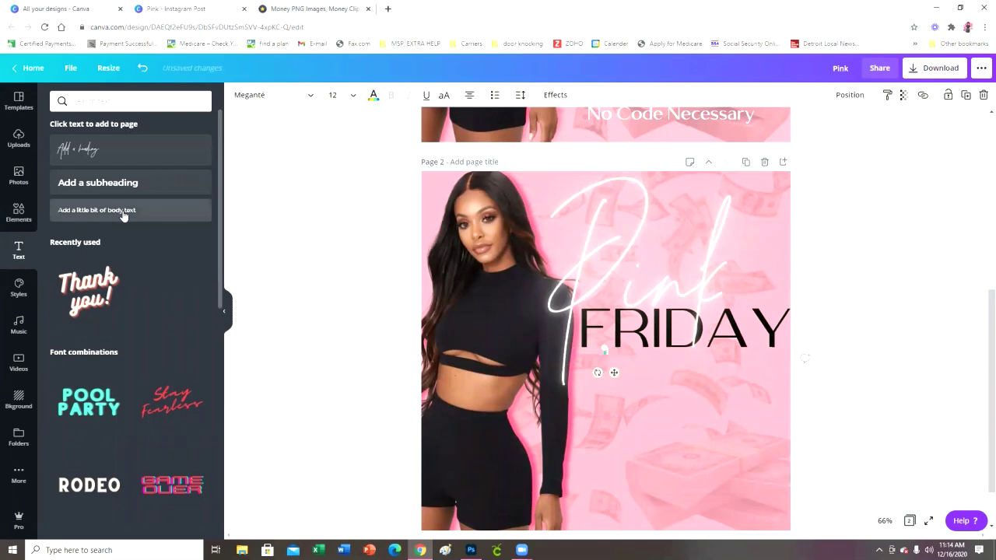
pyautogui.write('30% off')
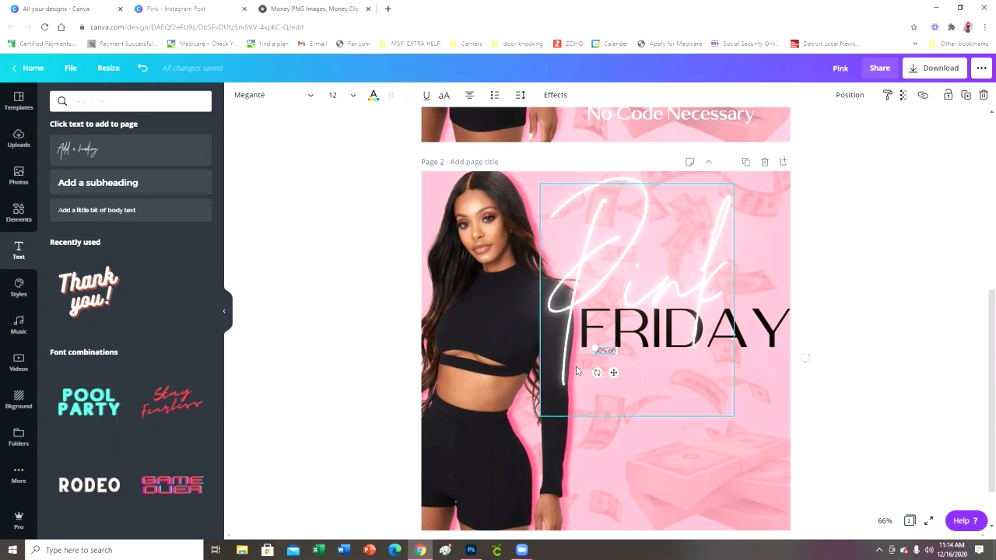
pyautogui.moveTo(632, 367); pyautogui.dragTo(806, 504)
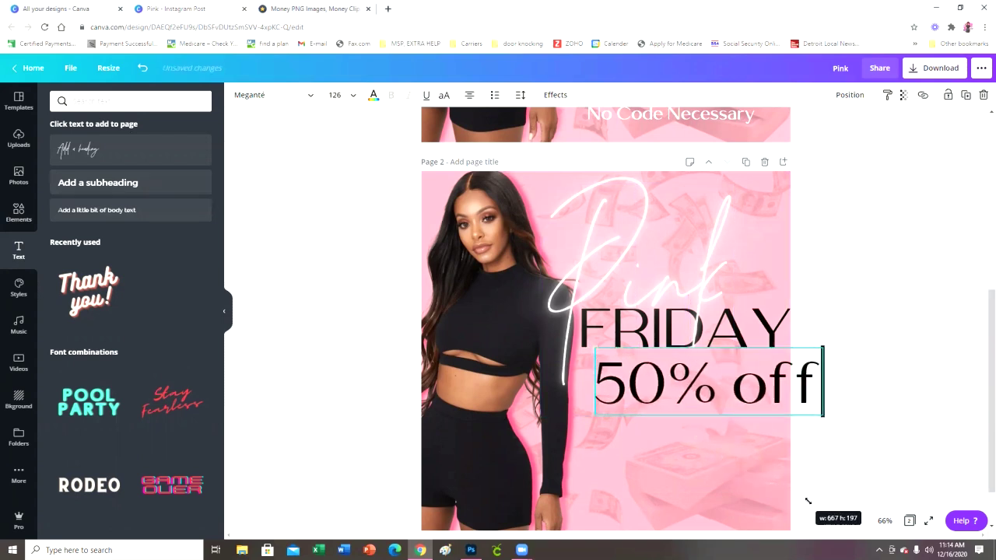
pyautogui.press('BackSpace')
pyautogui.press('BackSpace')
pyautogui.press('BackSpace')
pyautogui.write('OFF')
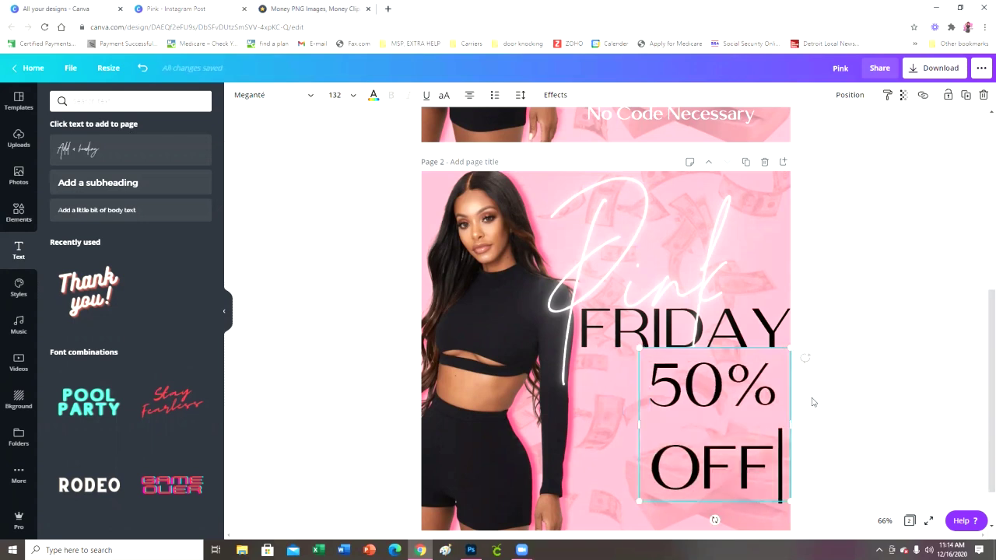
# Fit "50% OFF" on a single line at about size 99.4 and place it directly beneath "FRIDAY".
pyautogui.moveTo(800, 423); pyautogui.dragTo(854, 400)
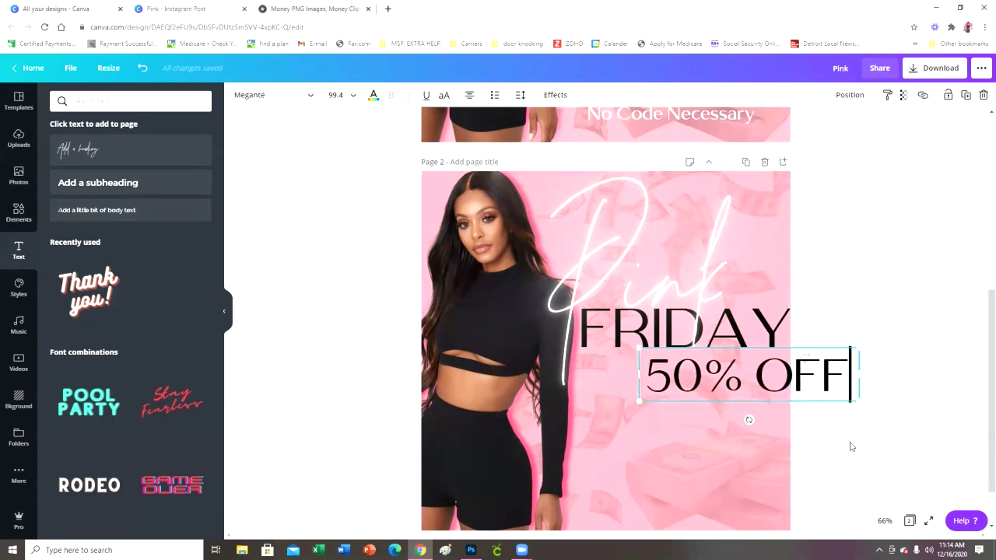
pyautogui.click(820, 410)
pyautogui.moveTo(753, 386); pyautogui.dragTo(698, 387)
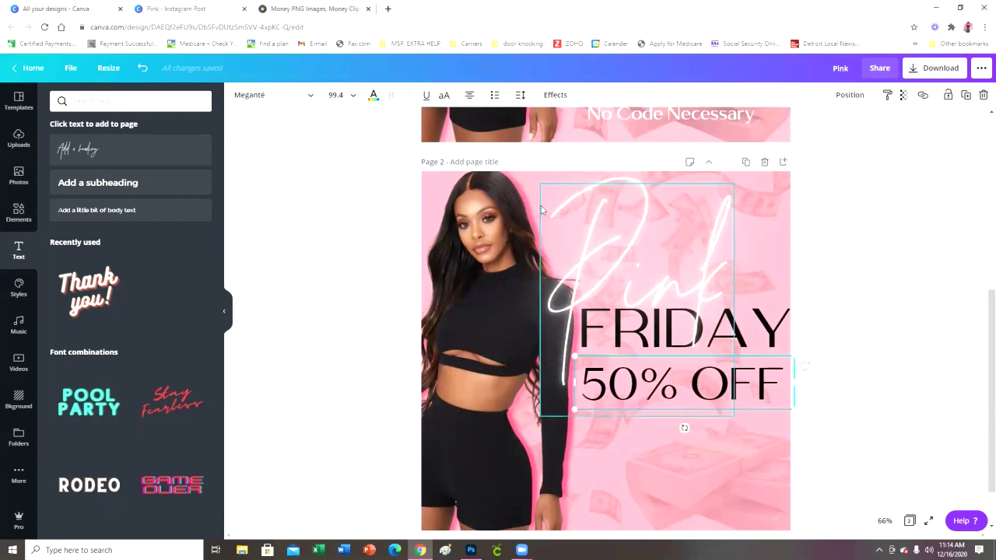
# Color the "50% OFF" text hot pink from the photo colors and apply a Neon effect at intensity 89.
pyautogui.click(374, 96)
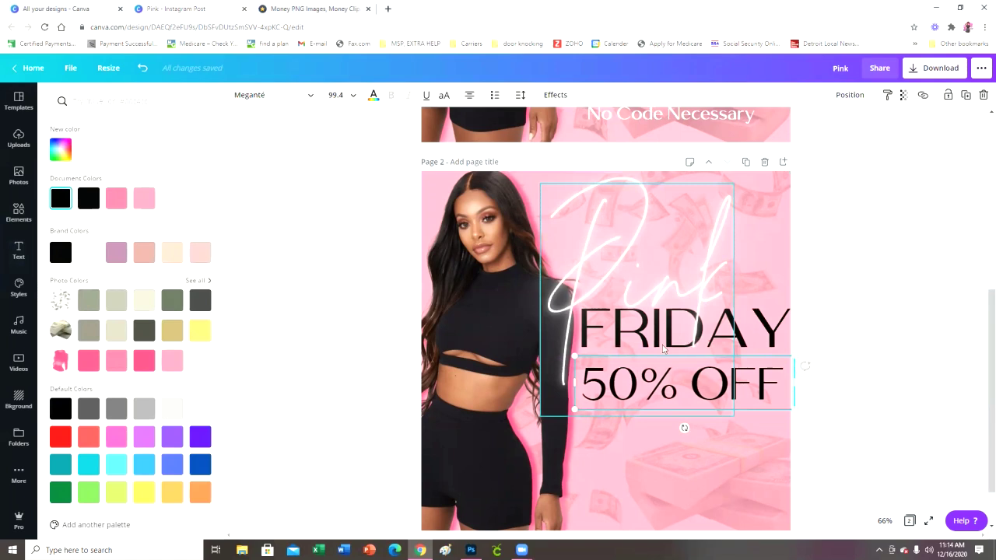
pyautogui.click(150, 363)
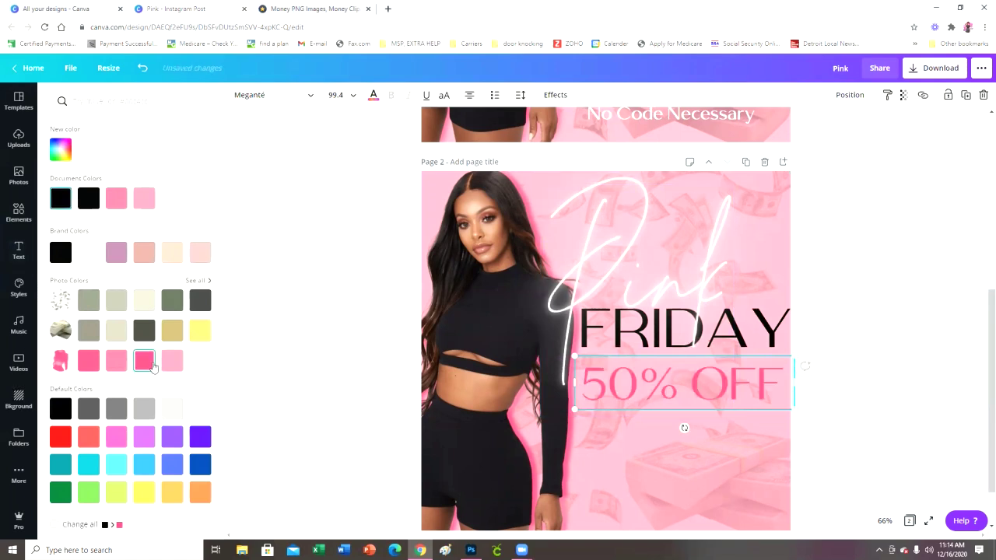
pyautogui.click(555, 94)
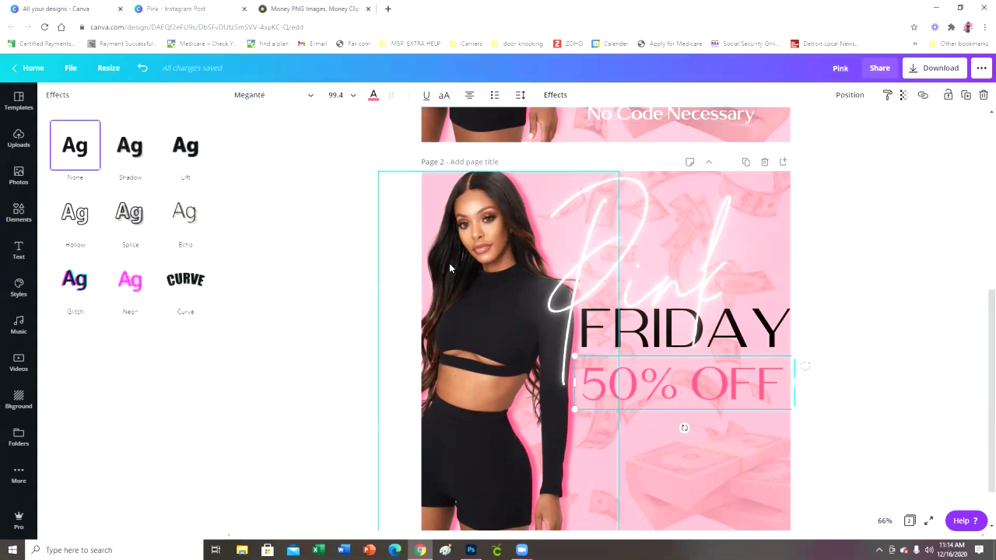
pyautogui.click(147, 298)
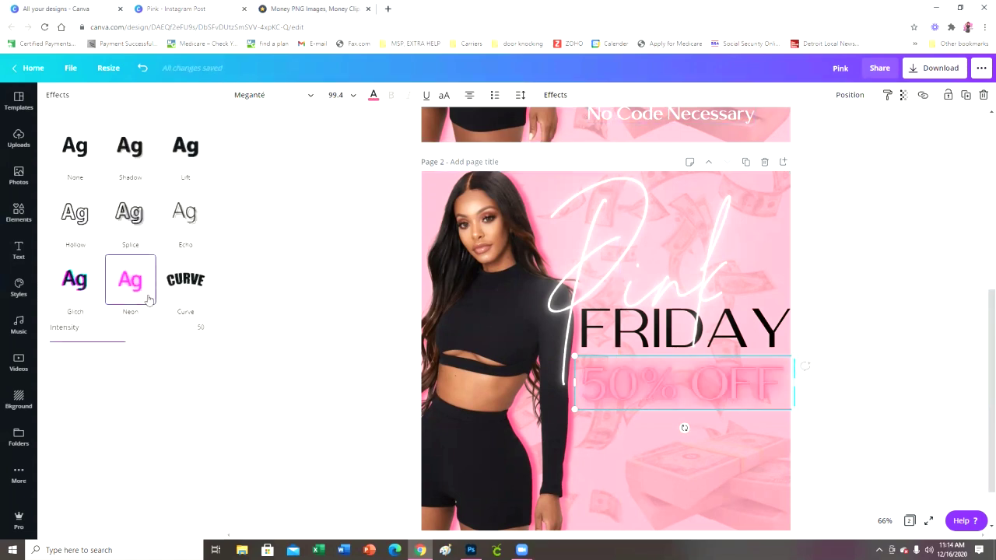
pyautogui.moveTo(130, 347); pyautogui.dragTo(192, 349)
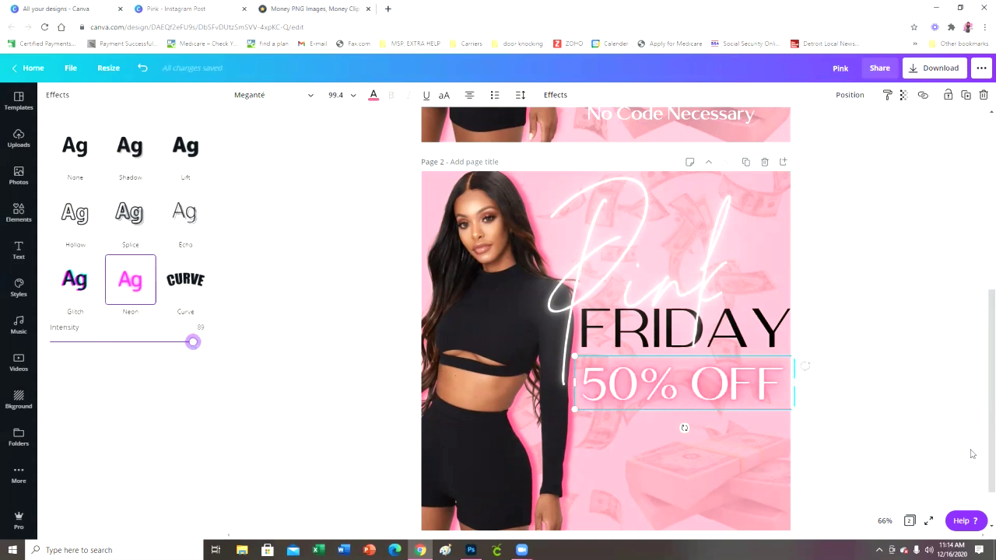
# Shrink the neon "50% OFF" text slightly so it fits inside the page, centered beneath "FRIDAY", and deselect it.
pyautogui.moveTo(798, 409); pyautogui.dragTo(781, 405)
pyautogui.click(696, 379)
pyautogui.moveTo(706, 380); pyautogui.dragTo(706, 381)
pyautogui.click(908, 416)
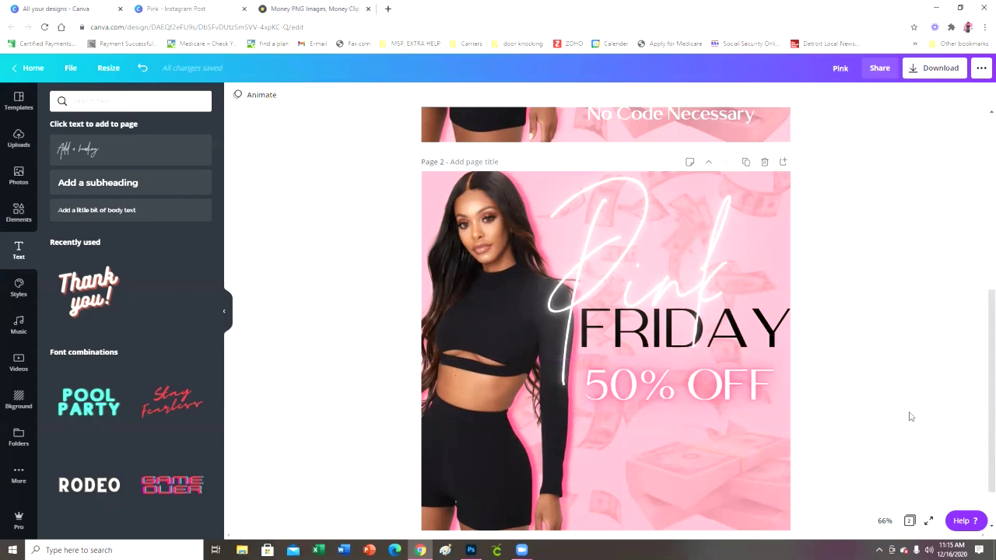
# Duplicate the "Everything" text from page 1 and place the copy on page 2 just below "50% OFF".
pyautogui.scroll(-1, 911, 416)
pyautogui.scroll(7, 910, 416)
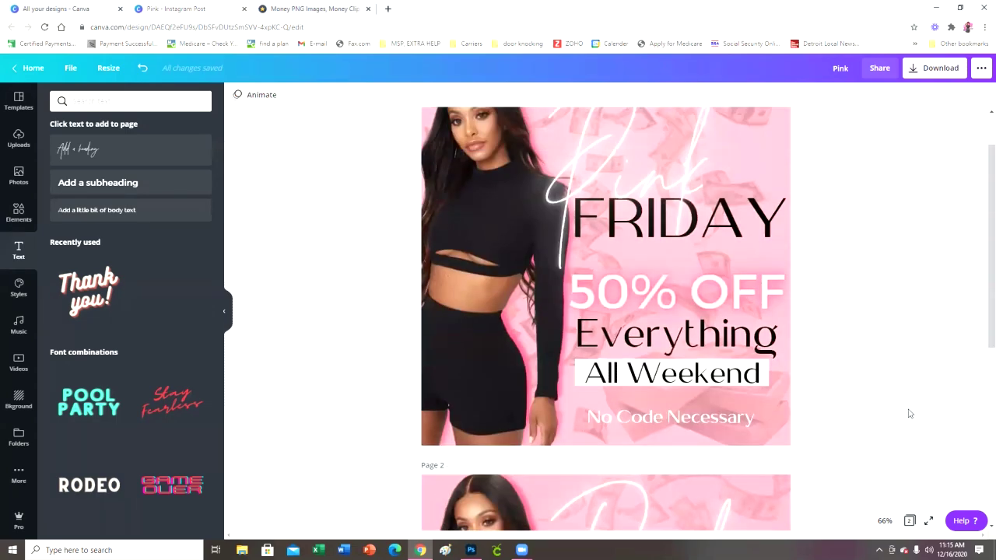
pyautogui.scroll(-2, 906, 410)
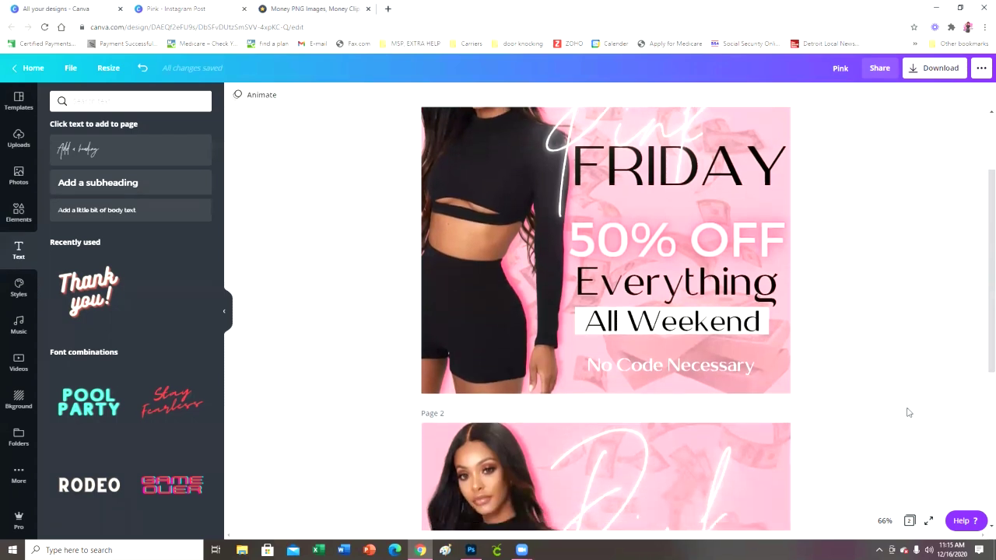
pyautogui.scroll(1, 900, 405)
pyautogui.click(750, 288)
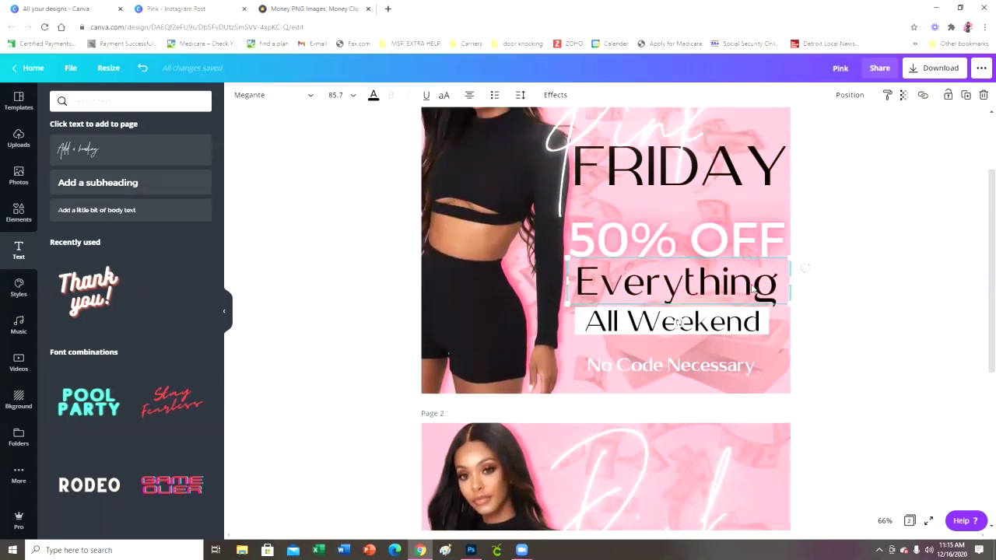
pyautogui.click(965, 95)
pyautogui.moveTo(722, 356); pyautogui.dragTo(723, 409)
pyautogui.scroll(-3, 723, 404)
pyautogui.click(851, 402)
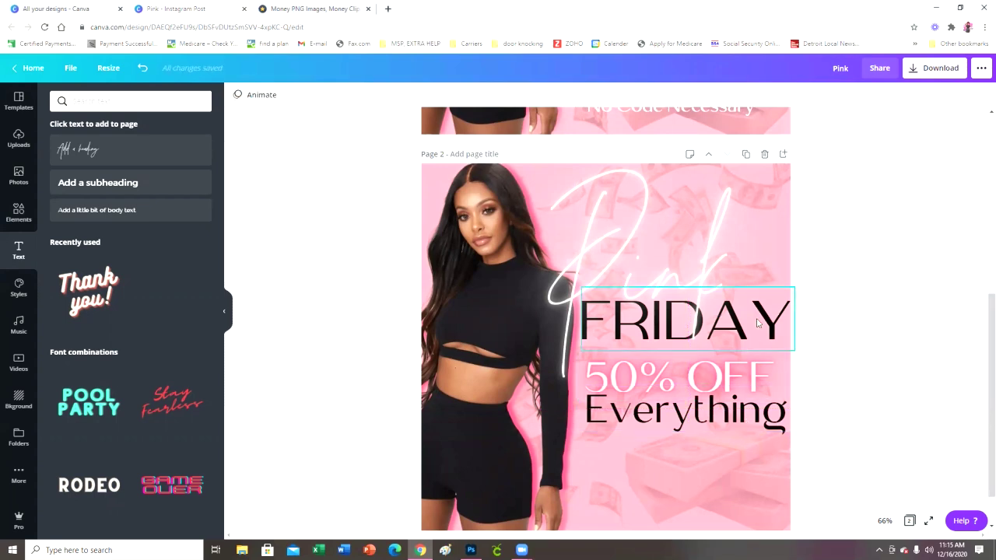
pyautogui.moveTo(749, 421); pyautogui.dragTo(749, 428)
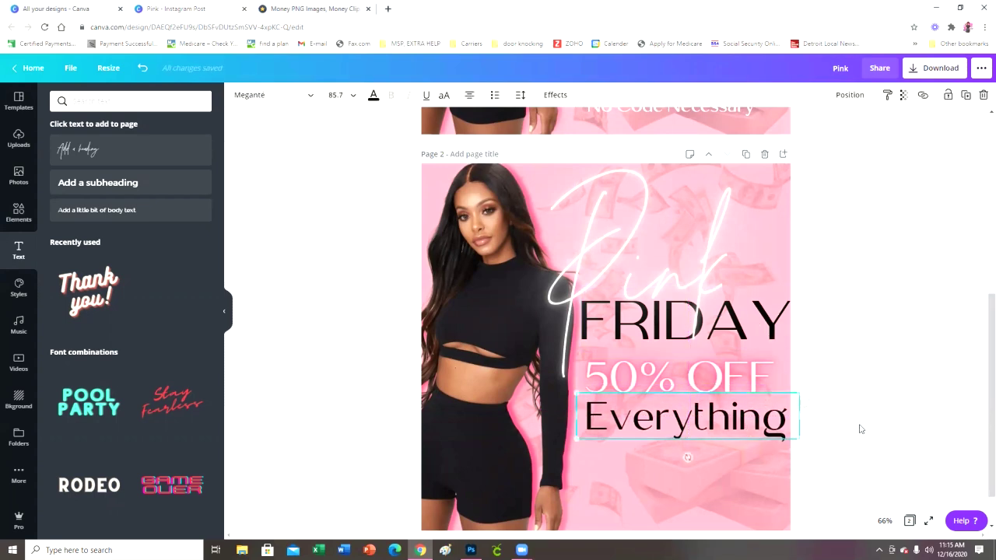
pyautogui.click(873, 413)
# Add the recently used square shape as a thin bar below "Everything" and color it white.
pyautogui.scroll(3, 796, 375)
pyautogui.scroll(-3, 311, 306)
pyautogui.scroll(-2, 743, 196)
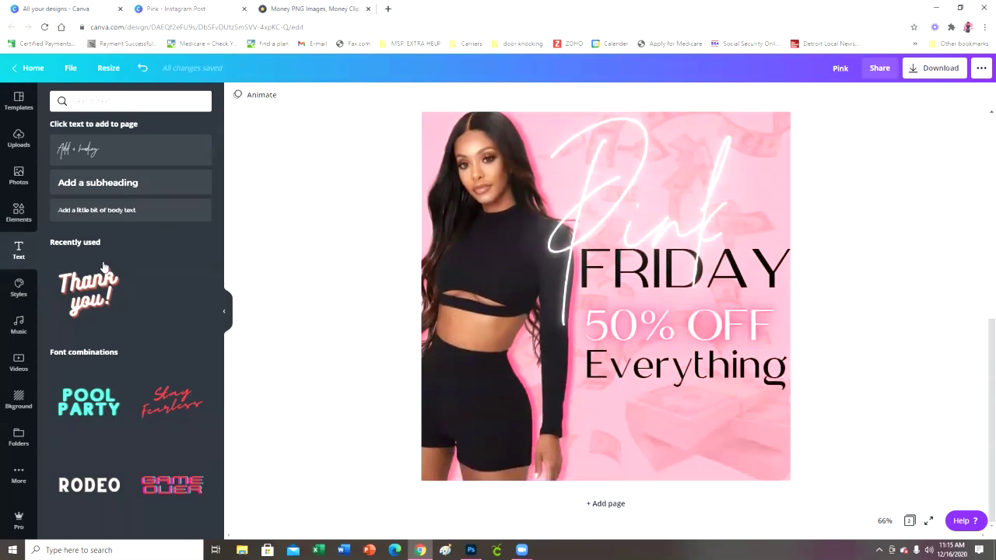
pyautogui.click(19, 212)
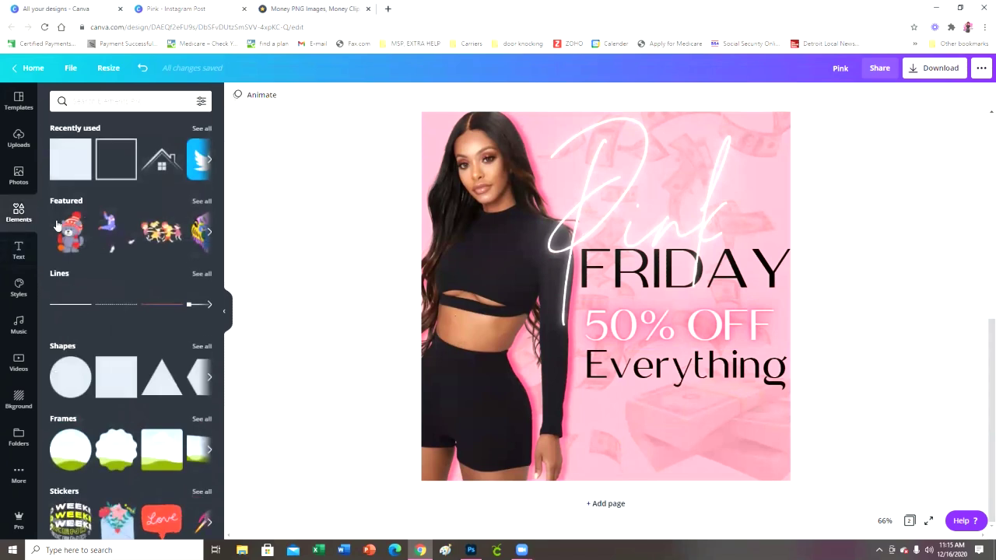
pyautogui.click(78, 169)
pyautogui.moveTo(612, 195); pyautogui.dragTo(620, 378)
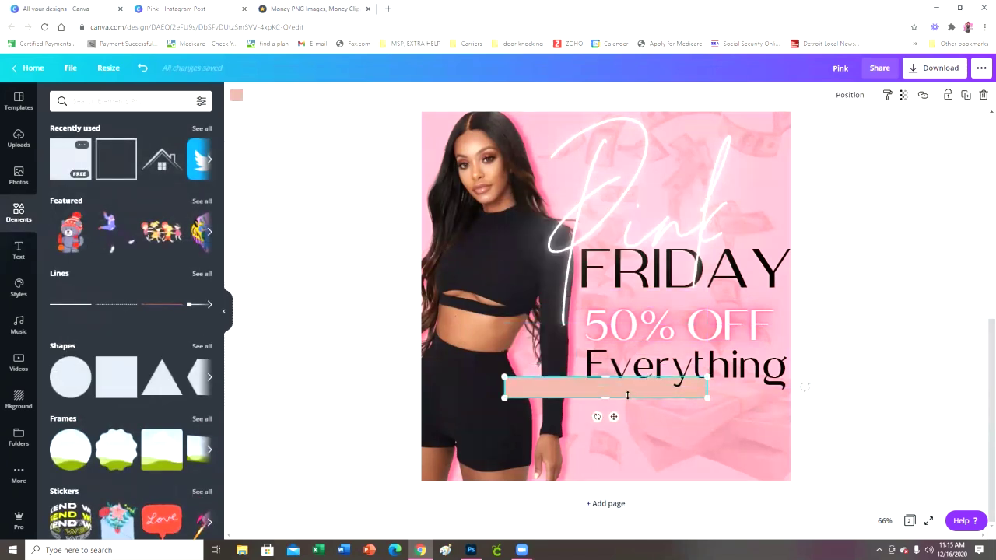
pyautogui.moveTo(520, 396); pyautogui.dragTo(598, 402)
pyautogui.click(236, 95)
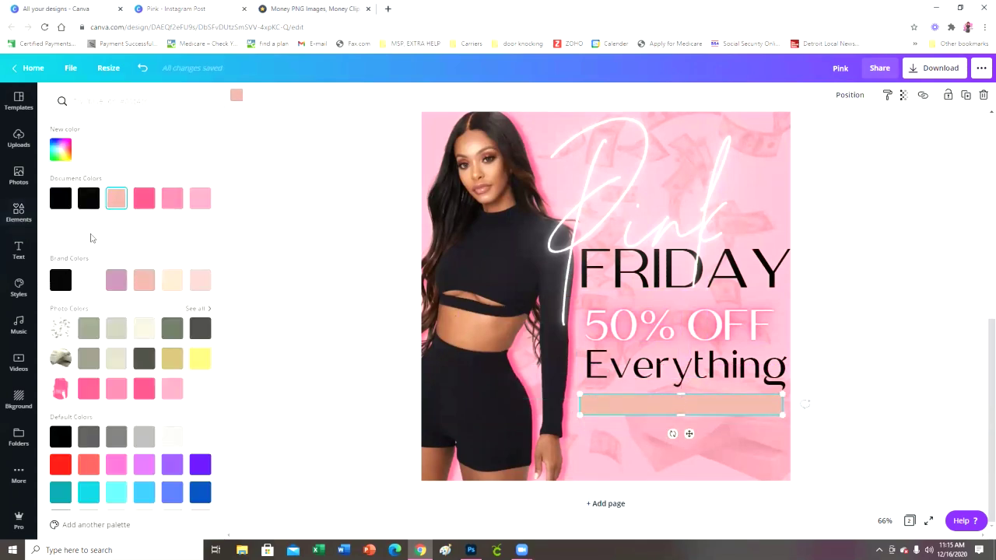
pyautogui.click(88, 280)
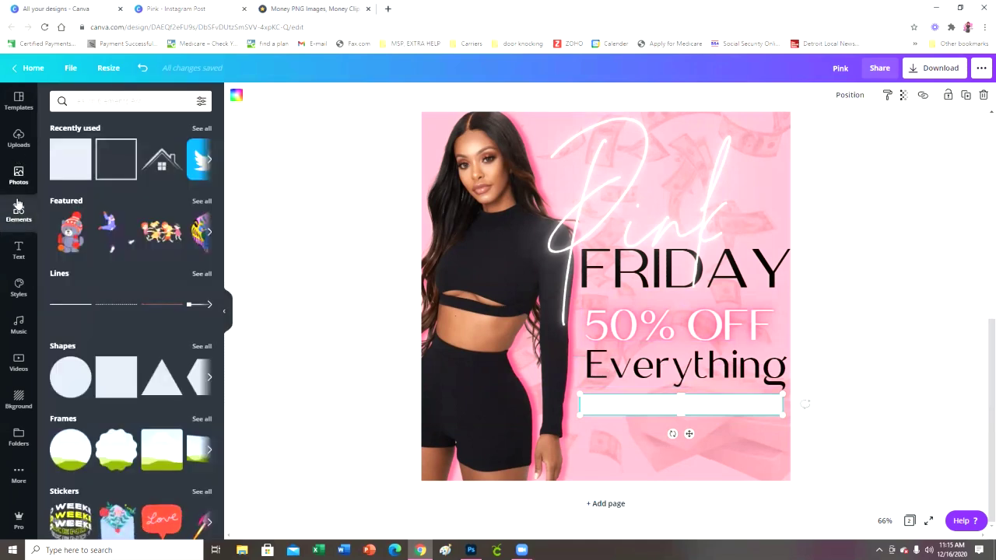
# Add body text reading "ALL WEEKEND" in Megante at about size 36.9 and place it on the white bar.
pyautogui.click(22, 258)
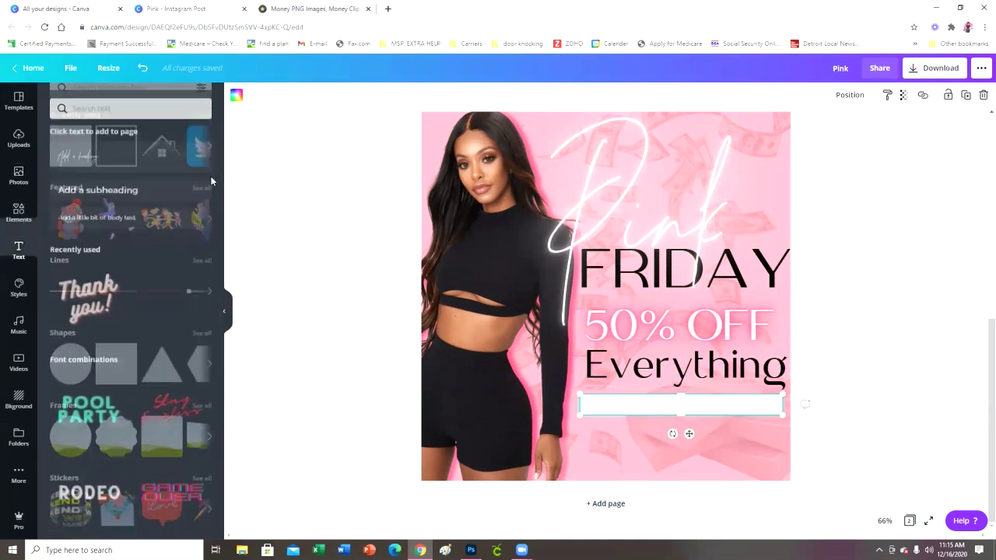
pyautogui.click(139, 212)
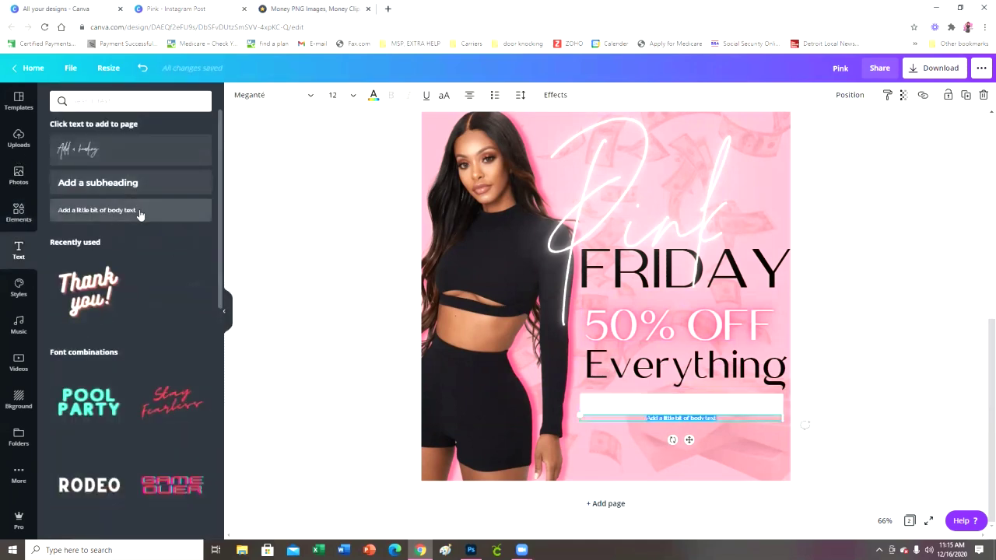
pyautogui.write('ALL WEEKEND')
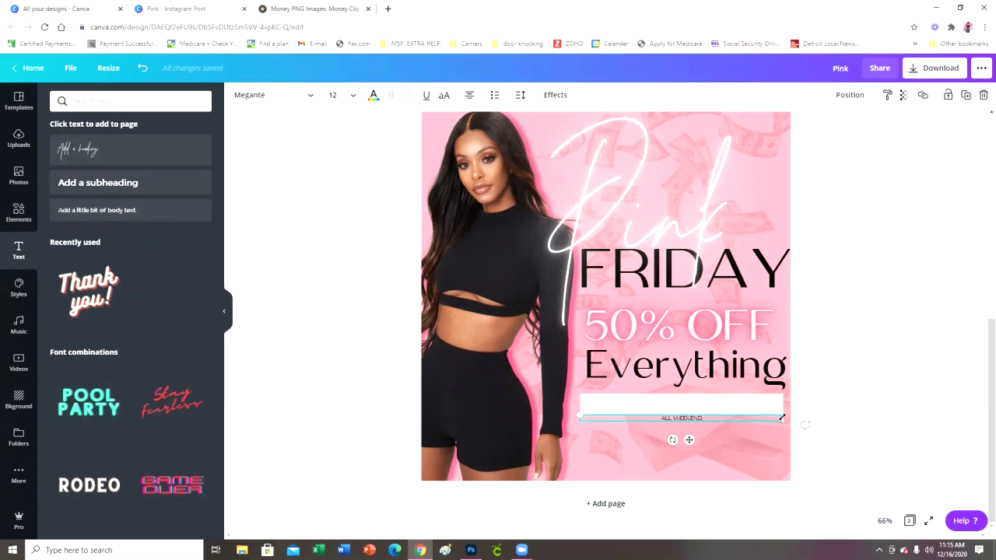
pyautogui.moveTo(783, 420); pyautogui.dragTo(679, 404)
pyautogui.click(737, 452)
# Narrow the white bar to the width of "ALL WEEKEND" and group the bar with the text.
pyautogui.click(749, 408)
pyautogui.moveTo(784, 404); pyautogui.dragTo(715, 406)
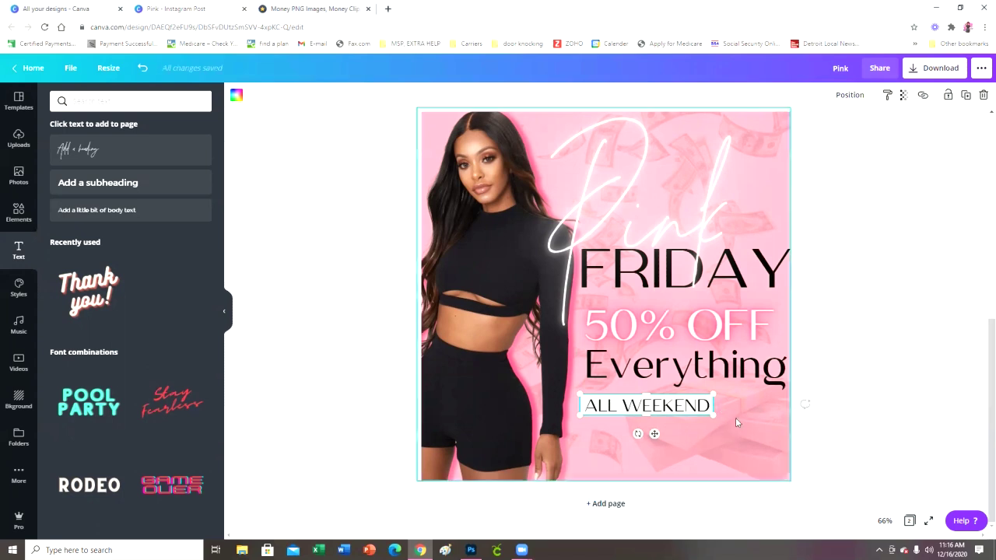
pyautogui.click(682, 410)
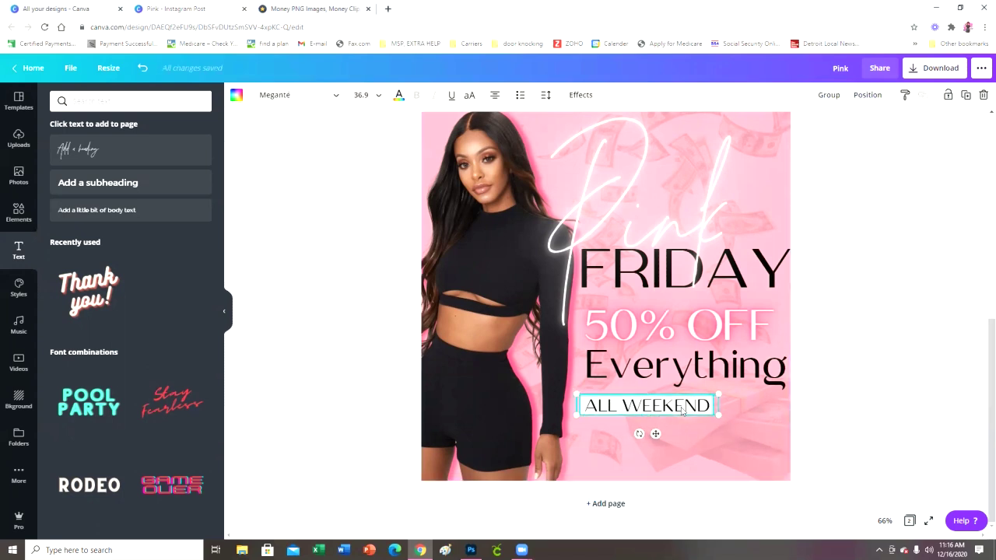
pyautogui.click(833, 96)
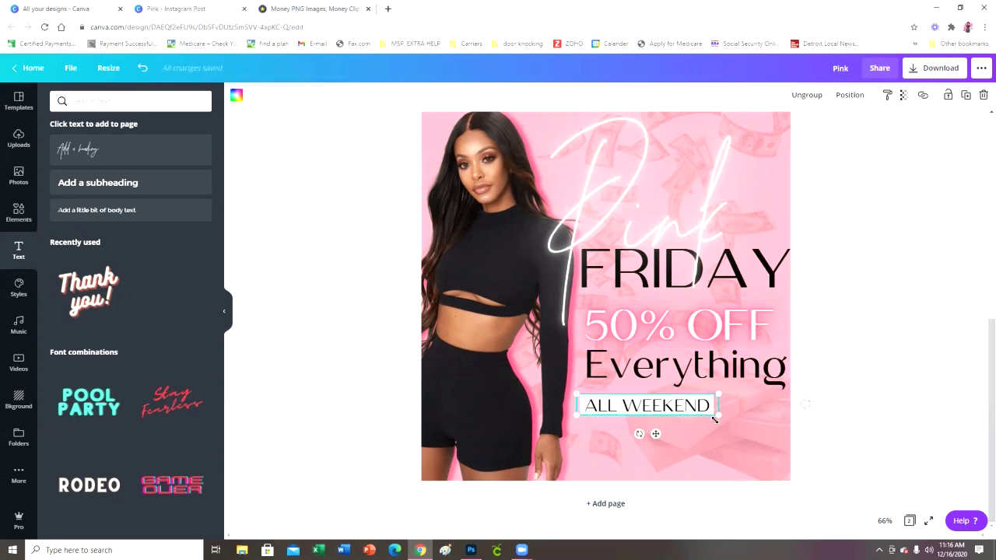
# Enlarge the "ALL WEEKEND" group, center it beneath "Everything", and deselect it.
pyautogui.moveTo(718, 418); pyautogui.dragTo(769, 434)
pyautogui.moveTo(686, 437); pyautogui.dragTo(707, 409)
pyautogui.click(851, 427)
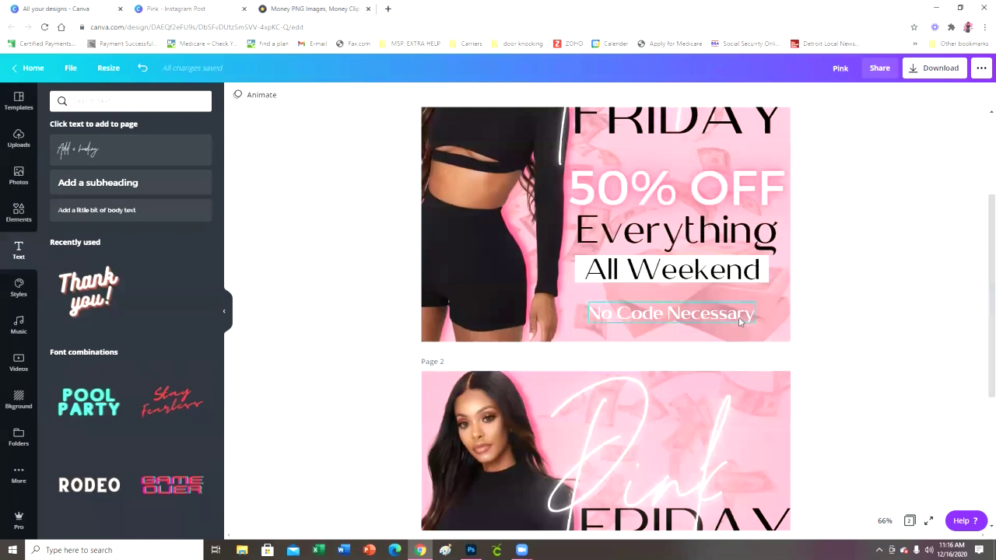
# Duplicate the "No Code Necessary" text from page 1, place the copy below "ALL WEEKEND" on page 2, and deselect it.
pyautogui.click(738, 317)
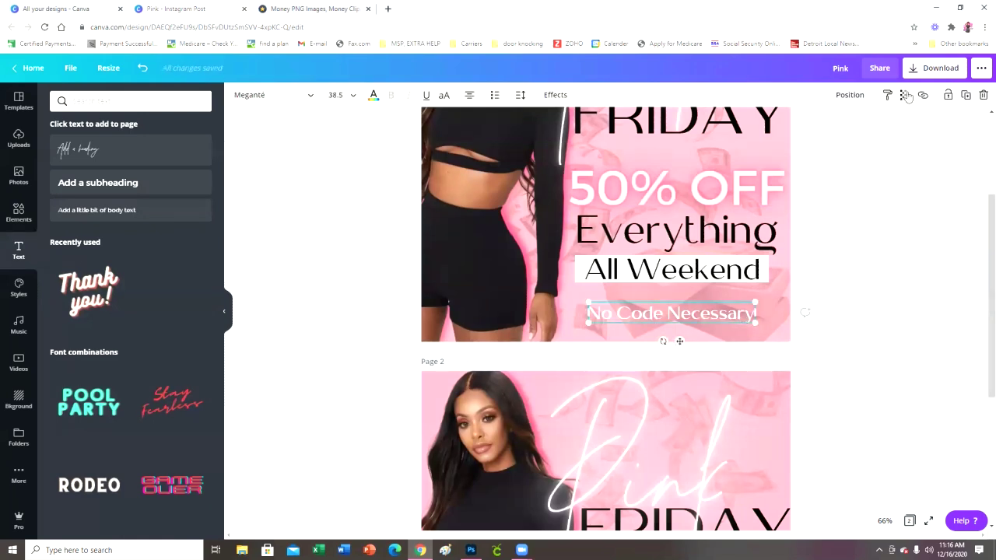
pyautogui.click(966, 96)
pyautogui.moveTo(701, 324); pyautogui.dragTo(707, 438)
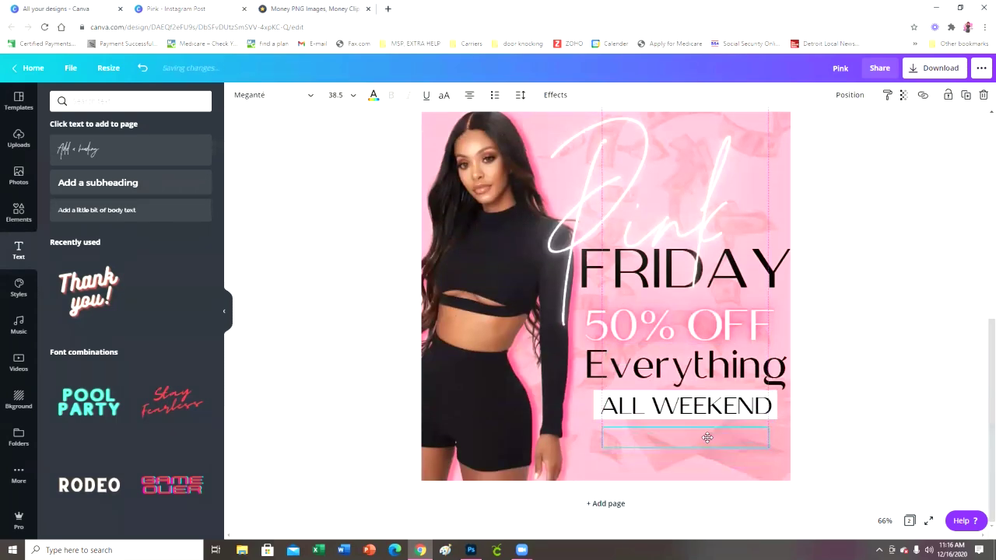
pyautogui.click(896, 472)
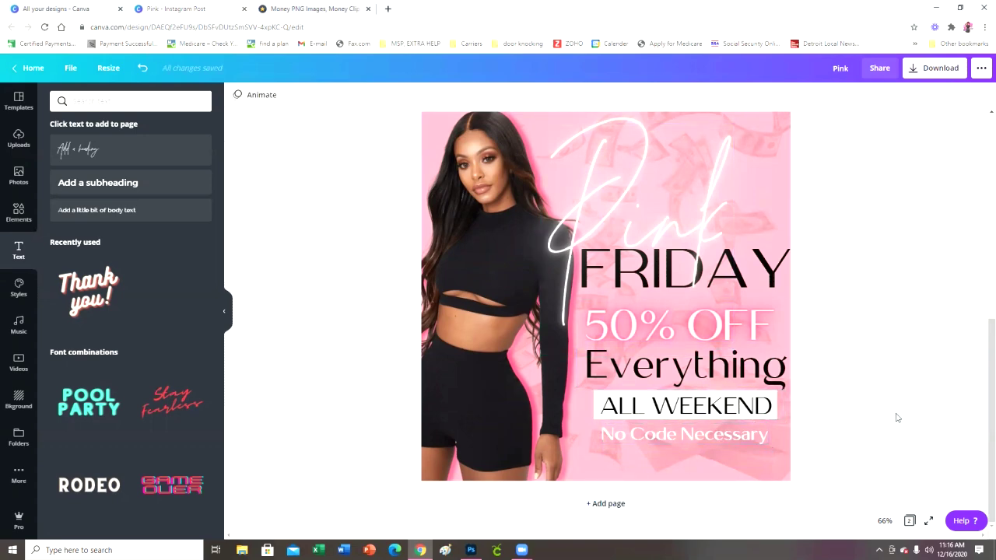
# Compare the finished page 2 with page 1 and add a blank third page.
pyautogui.scroll(5, 883, 419)
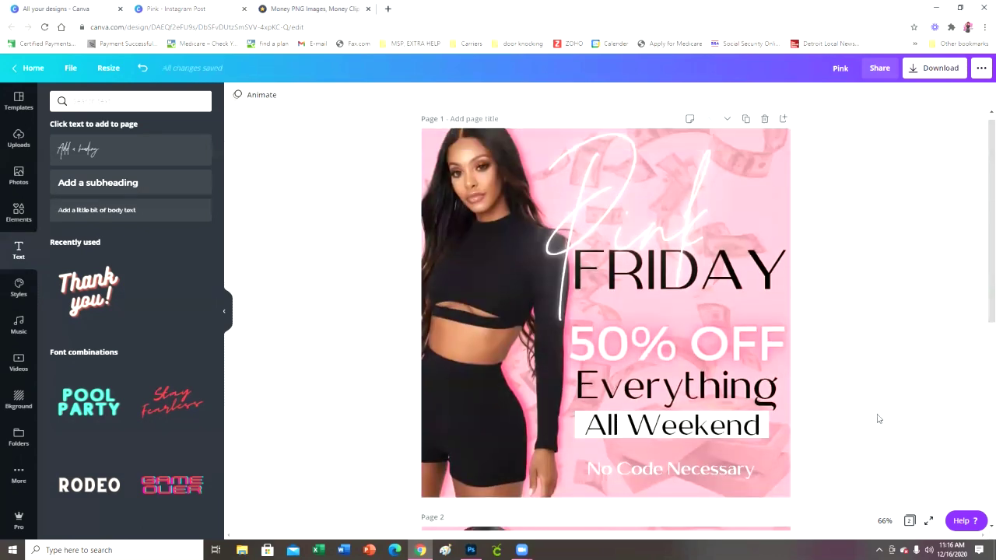
pyautogui.scroll(-3, 889, 421)
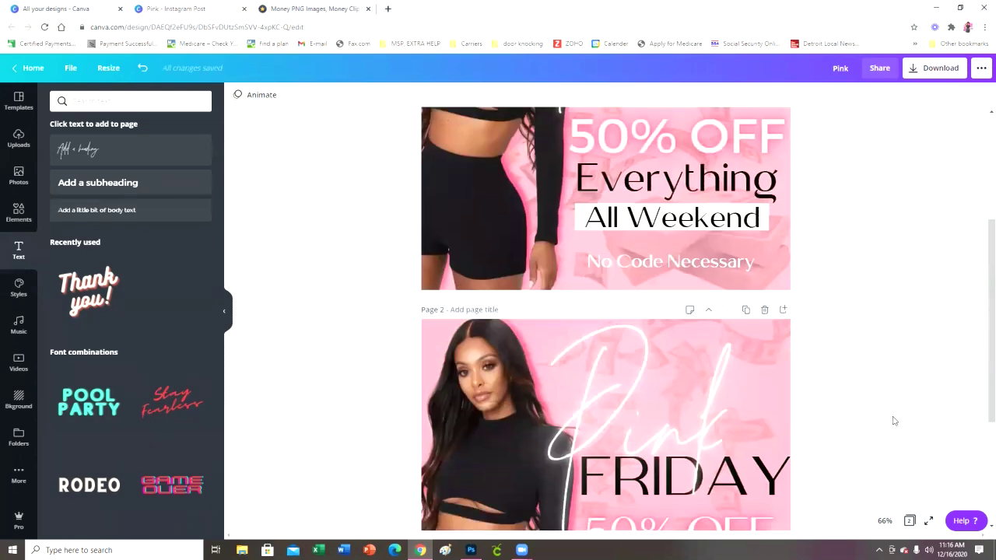
pyautogui.scroll(-3, 973, 358)
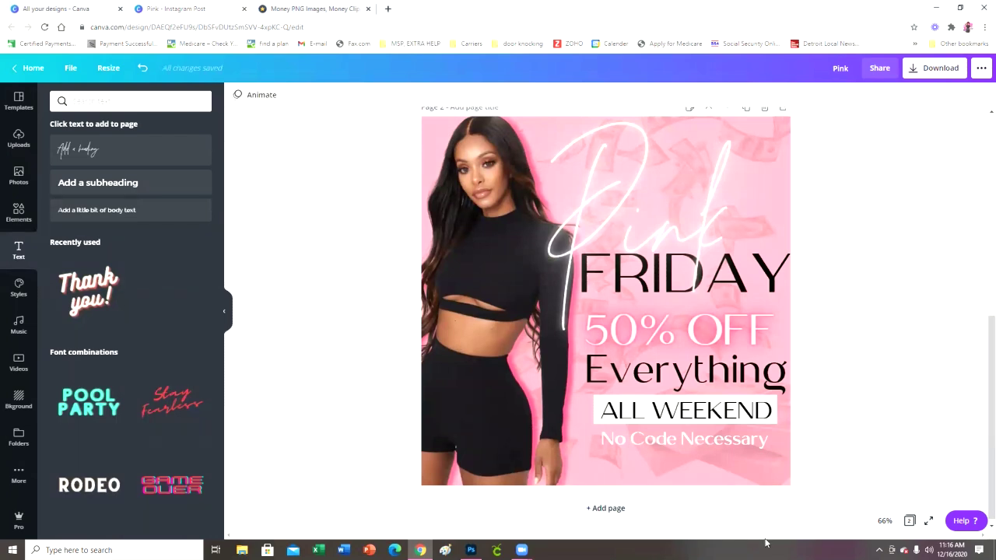
pyautogui.click(615, 510)
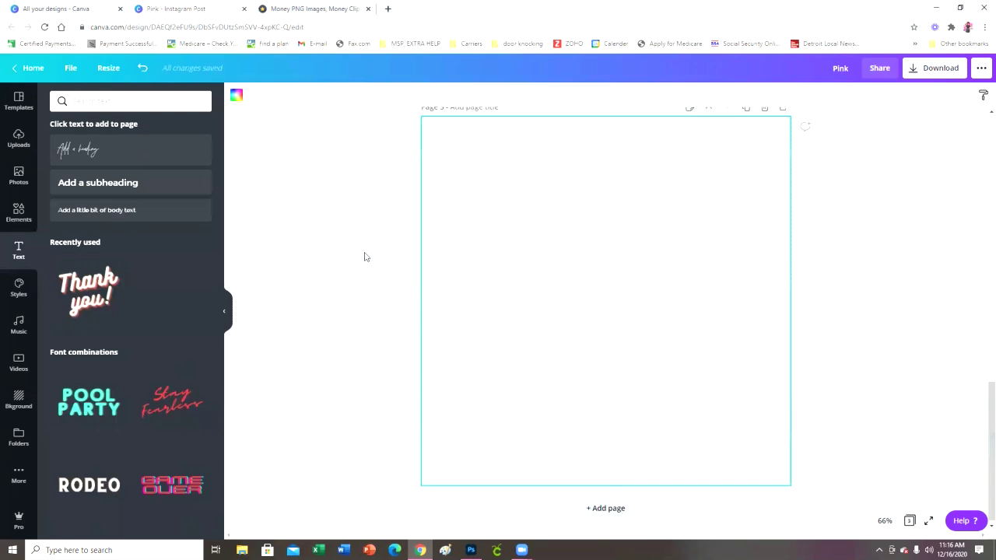
# Place the uploaded model photo on page 3 with its background removed and enlarge it to nearly the full page height.
pyautogui.click(24, 147)
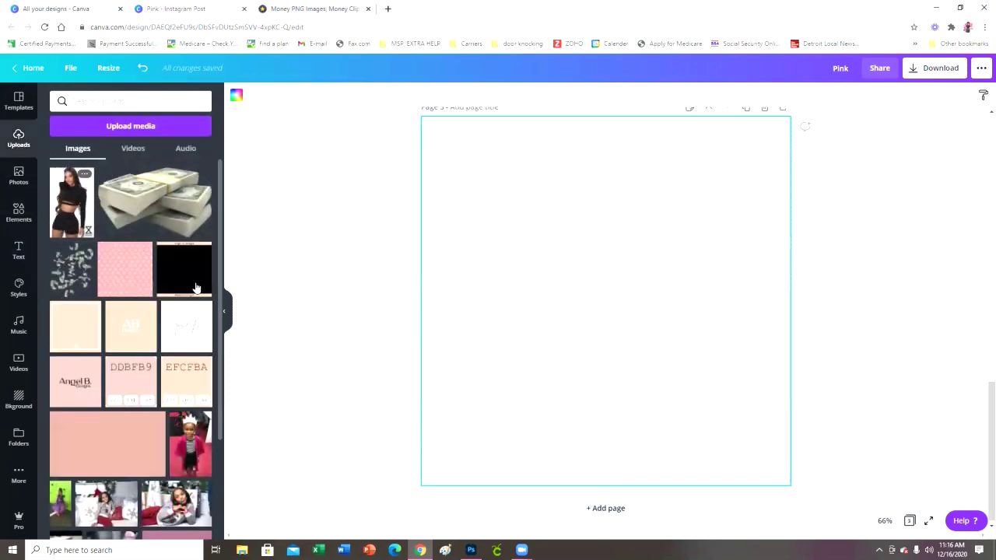
pyautogui.click(71, 202)
pyautogui.moveTo(580, 258); pyautogui.dragTo(560, 237)
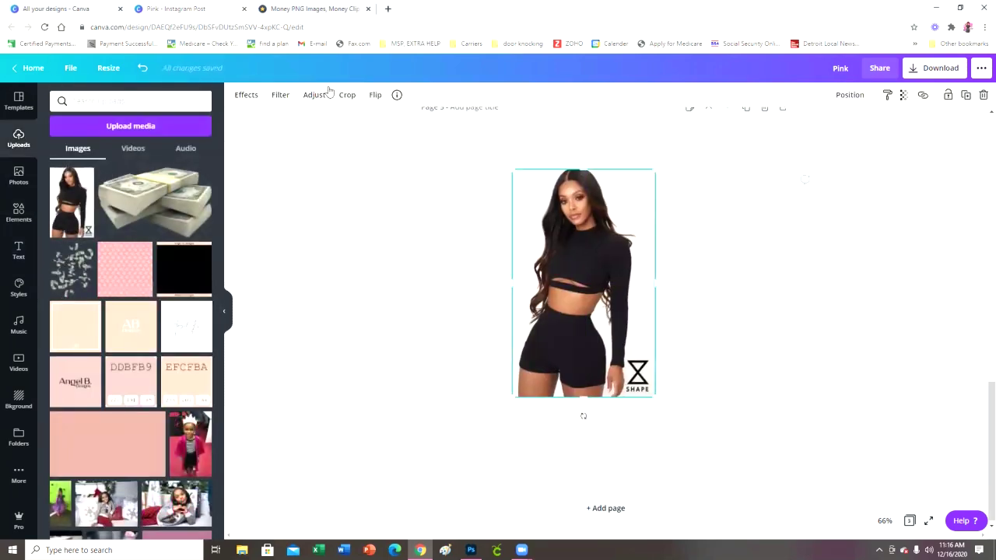
pyautogui.click(246, 95)
pyautogui.click(129, 128)
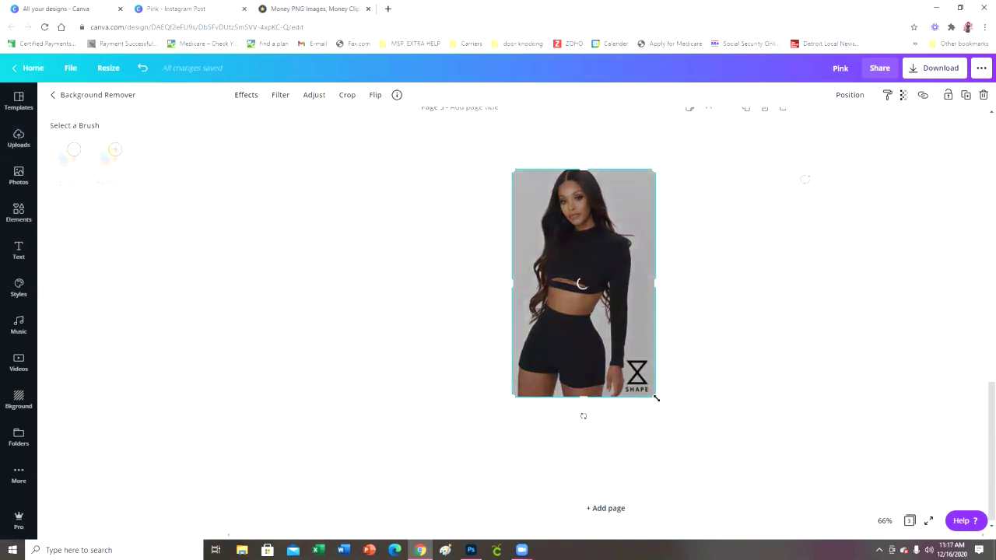
pyautogui.moveTo(656, 398); pyautogui.dragTo(809, 504)
pyautogui.moveTo(649, 330); pyautogui.dragTo(649, 264)
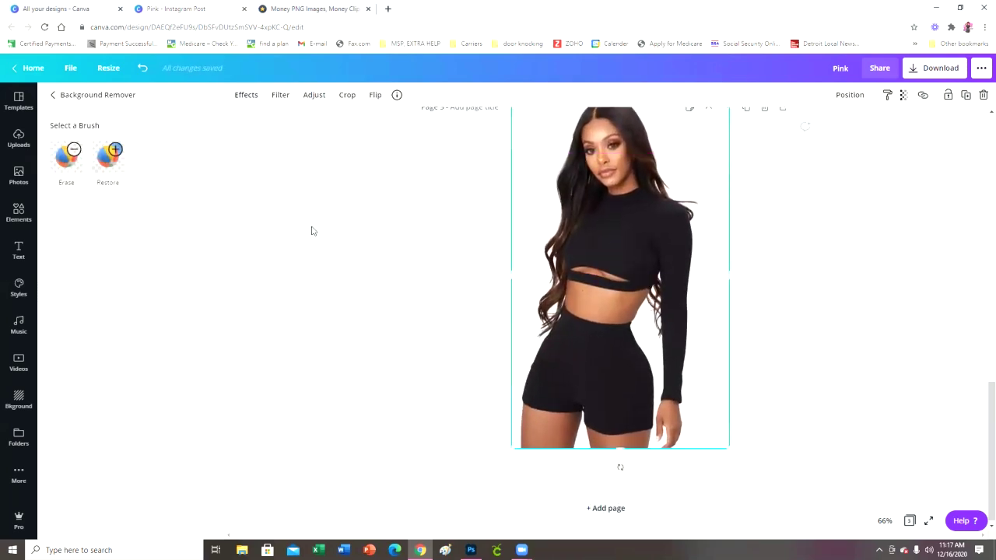
# Erase the long hair and hip edge along the left side of the model using the Erase brush at size 51.
pyautogui.click(70, 156)
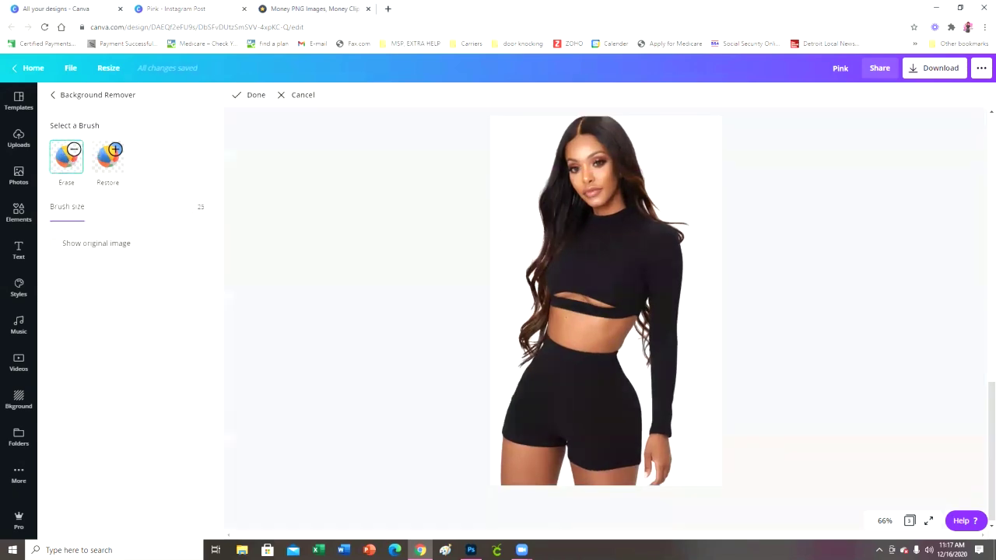
pyautogui.moveTo(94, 225); pyautogui.dragTo(130, 221)
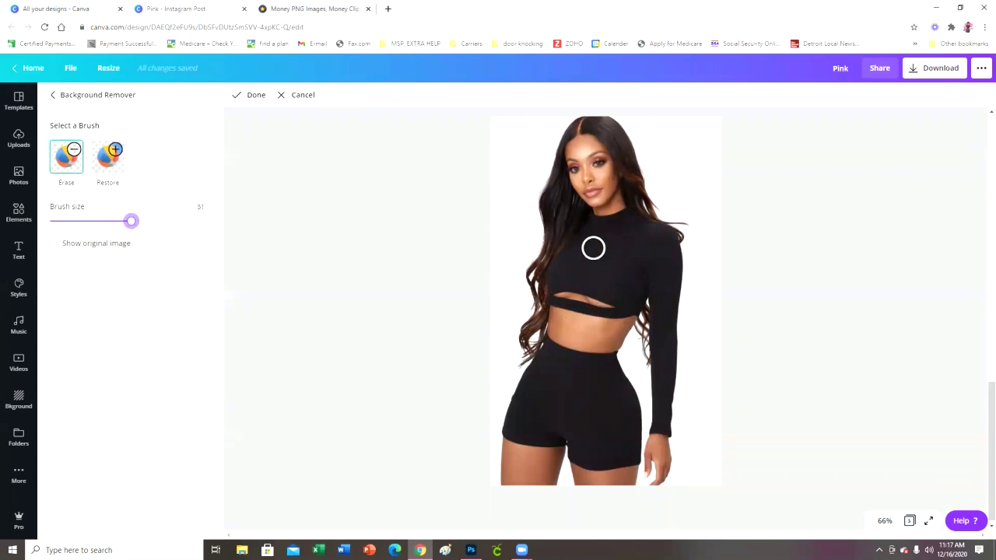
pyautogui.moveTo(536, 269); pyautogui.dragTo(531, 367)
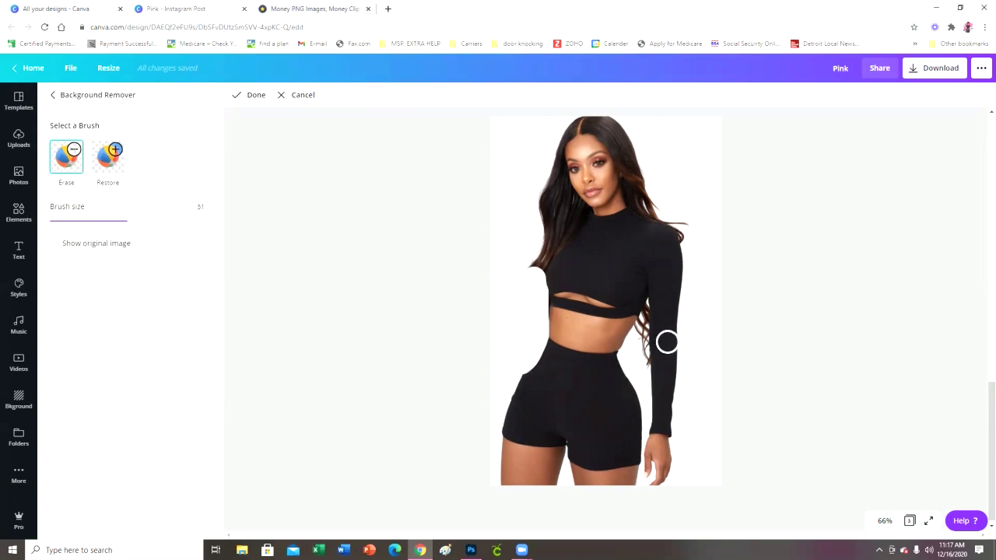
pyautogui.moveTo(530, 373)
pyautogui.mouseDown()
pyautogui.moveTo(495, 437)
pyautogui.moveTo(512, 481)
pyautogui.mouseUp()
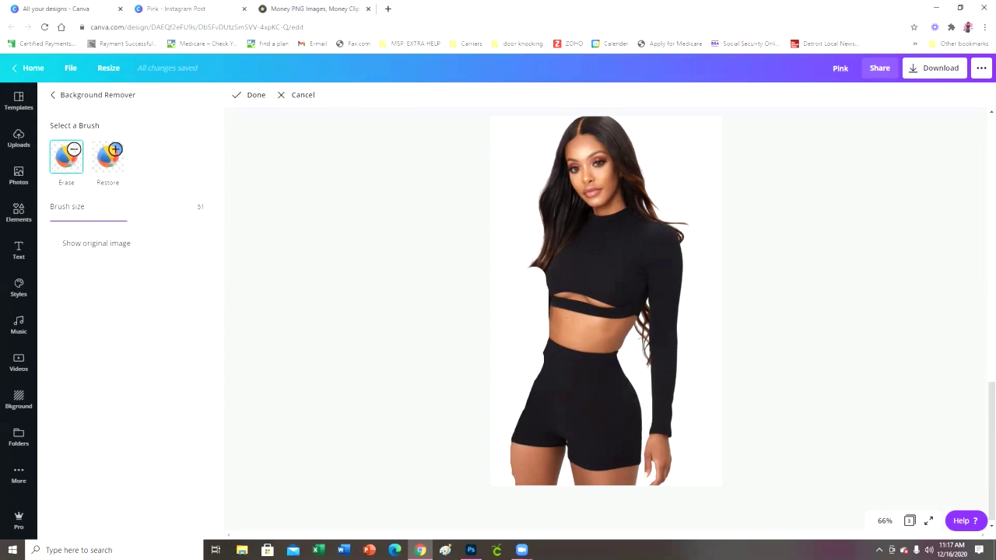
pyautogui.moveTo(562, 152)
pyautogui.mouseDown()
pyautogui.moveTo(549, 126)
pyautogui.moveTo(537, 269)
pyautogui.mouseUp()
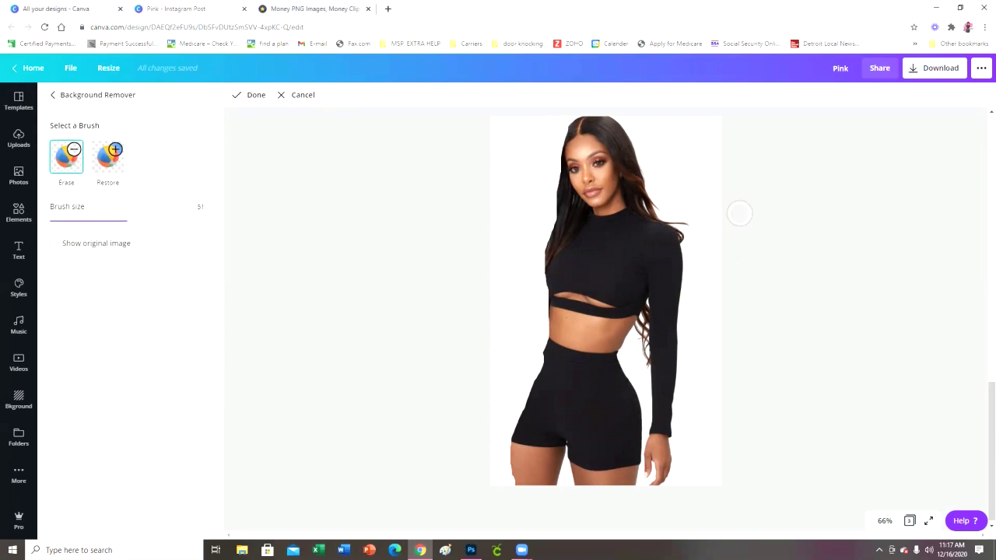
pyautogui.click(251, 94)
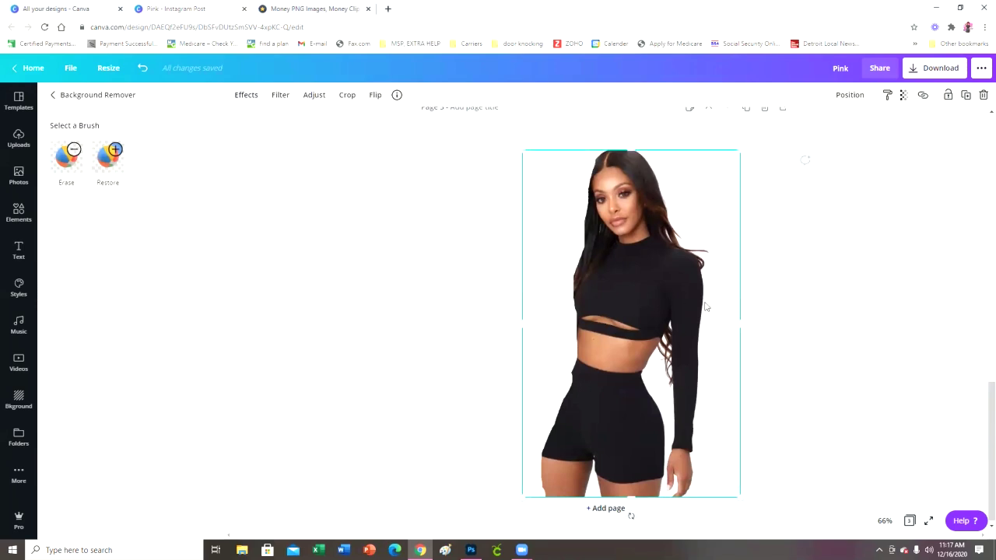
# Delete the model photo from page 3.
pyautogui.scroll(1, 685, 304)
pyautogui.scroll(-1, 682, 311)
pyautogui.press('Delete')
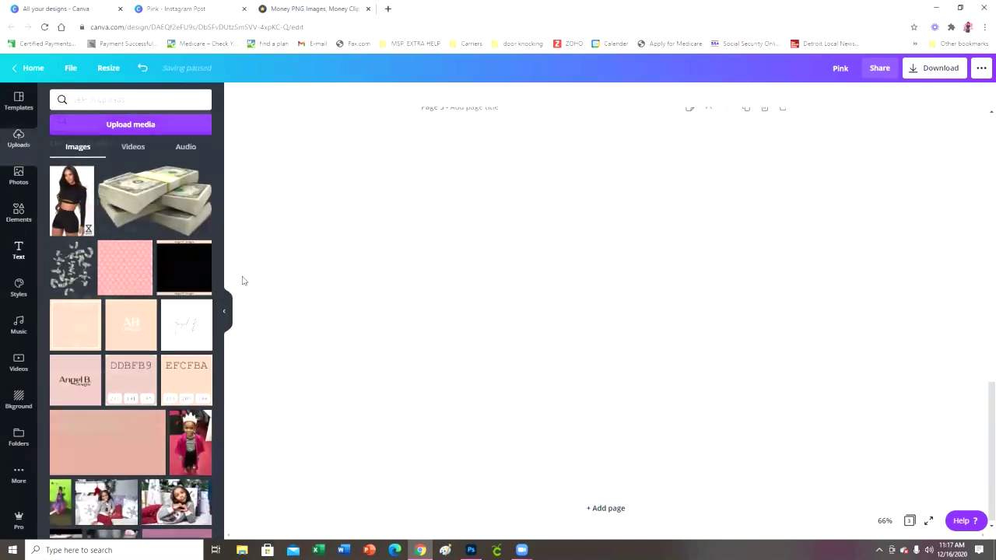
# Add a subheading to page 3 reading "HAPPY HOLIDAYS".
pyautogui.click(19, 249)
pyautogui.click(163, 184)
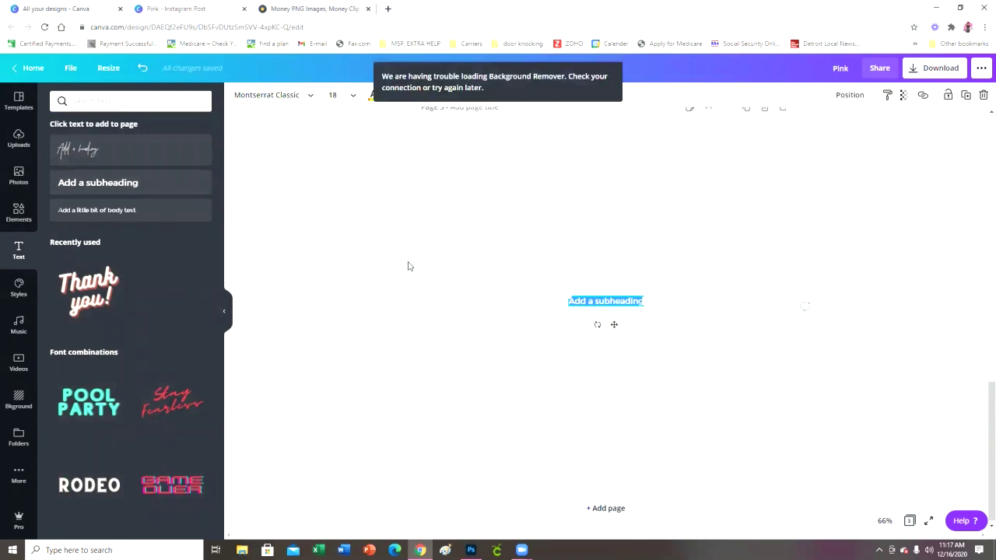
pyautogui.press('BackSpace')
pyautogui.write('r')
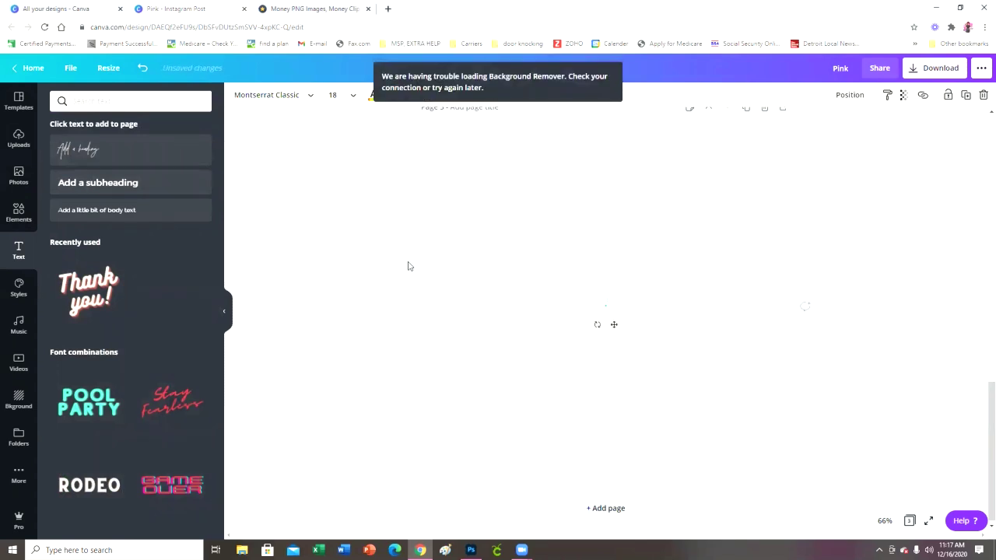
pyautogui.write('HAPPY HOLIDAYS')
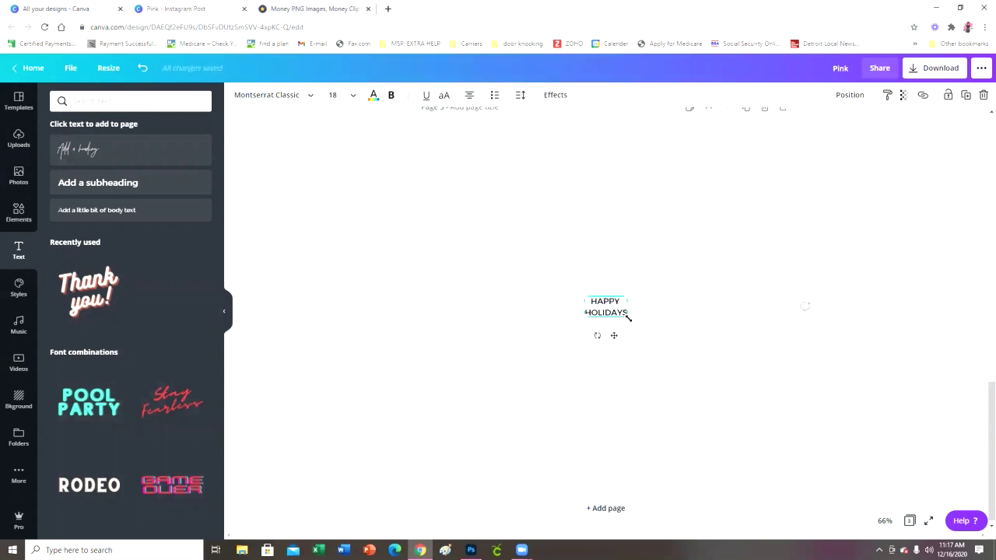
# Enlarge the "HAPPY HOLIDAYS" text to about size 143 and center it on the page.
pyautogui.moveTo(628, 315); pyautogui.dragTo(787, 493)
pyautogui.click(937, 416)
pyautogui.moveTo(726, 350); pyautogui.dragTo(636, 245)
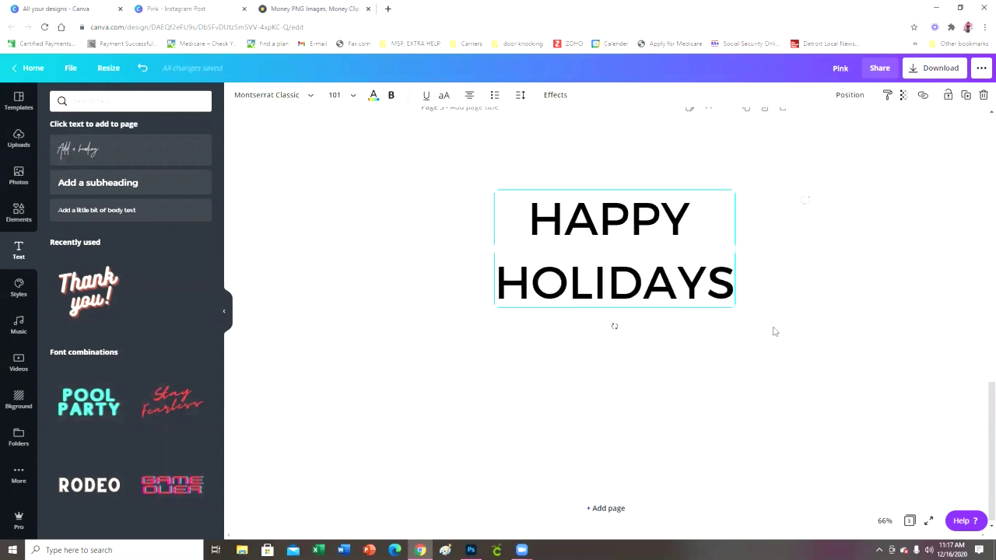
pyautogui.moveTo(745, 319); pyautogui.dragTo(831, 354)
pyautogui.moveTo(685, 291); pyautogui.dragTo(644, 323)
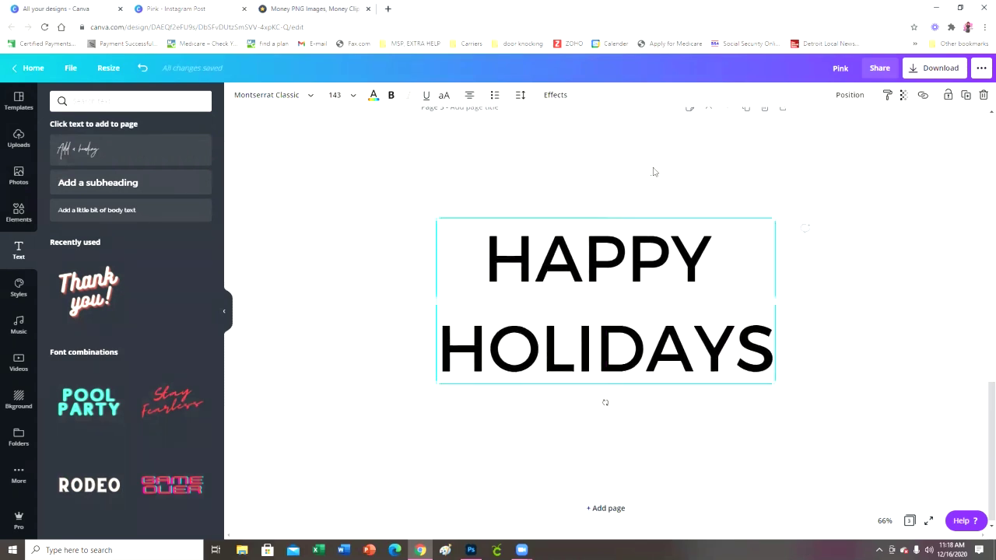
# Apply the Hollow text effect to "HAPPY HOLIDAYS" and deselect the text.
pyautogui.click(555, 94)
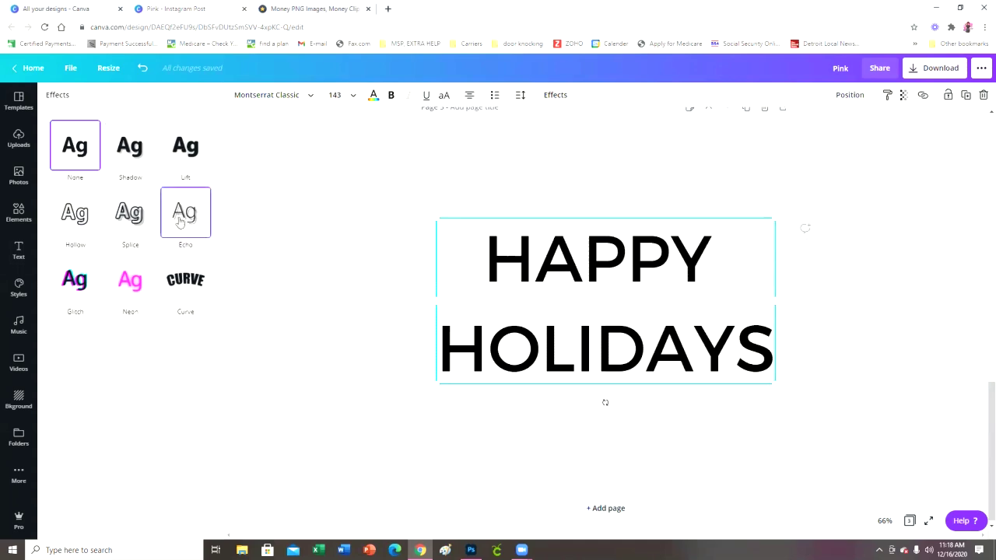
pyautogui.click(75, 213)
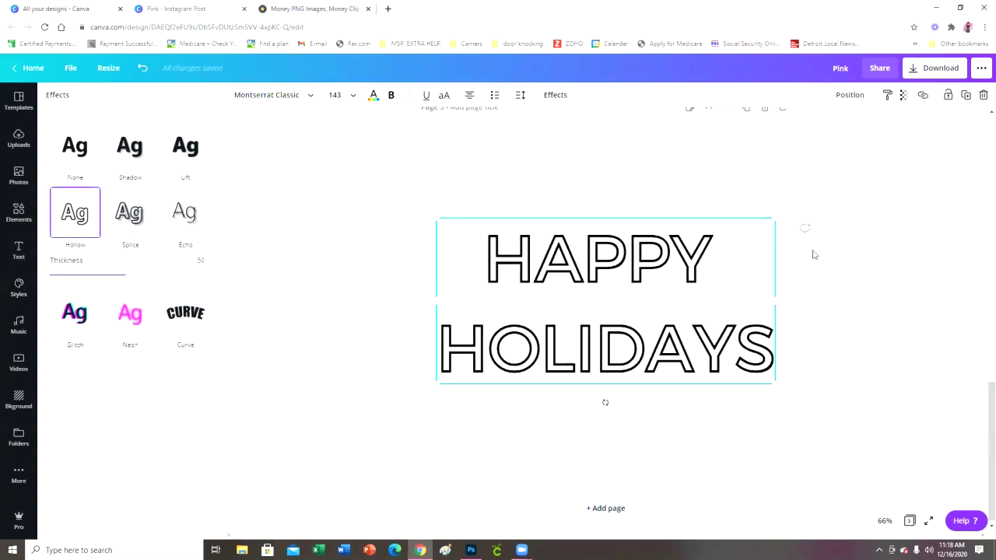
pyautogui.click(872, 292)
pyautogui.click(866, 291)
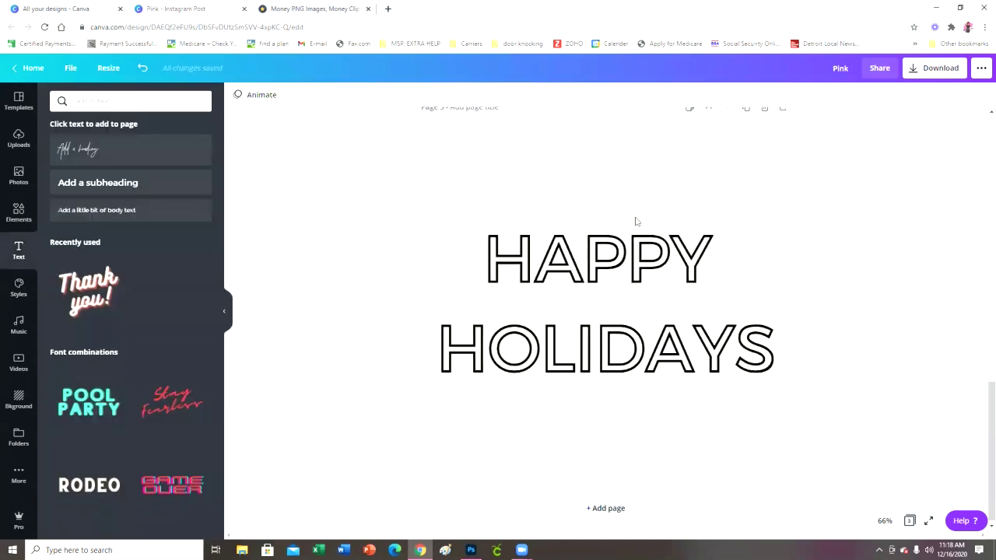
# Give "HAPPY HOLIDAYS" a Shadow effect with offset 37, direction -49, blur 42 and transparency 67, and deselect it.
pyautogui.click(647, 254)
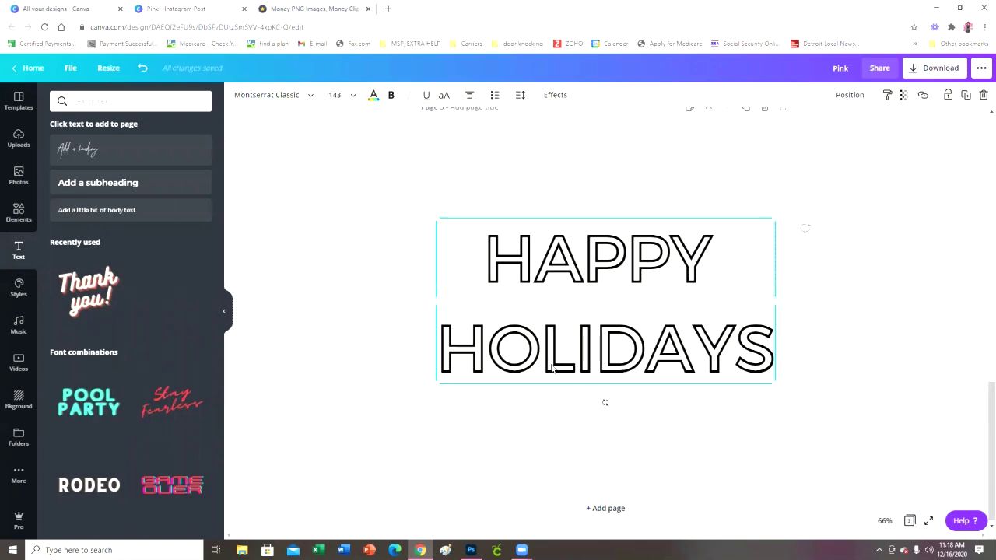
pyautogui.click(557, 96)
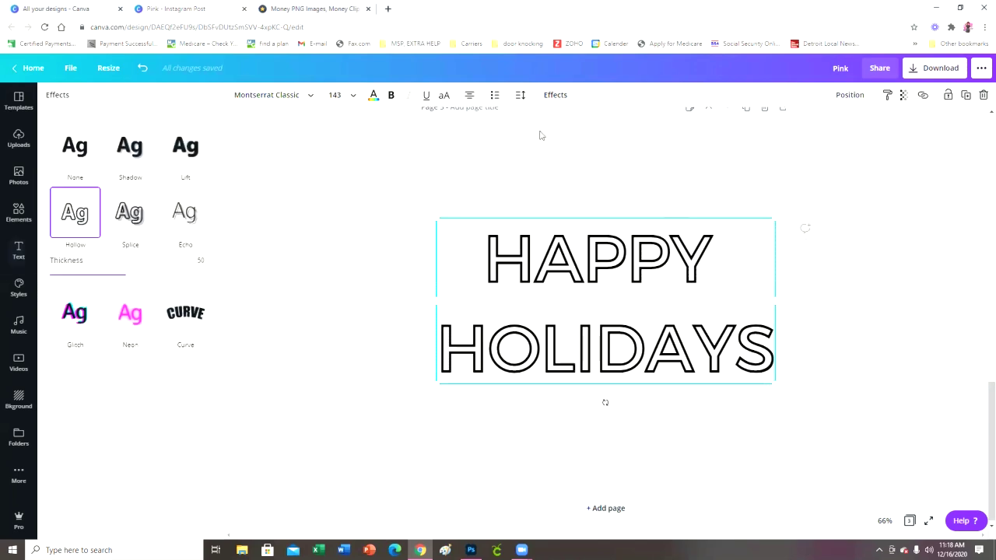
pyautogui.click(132, 160)
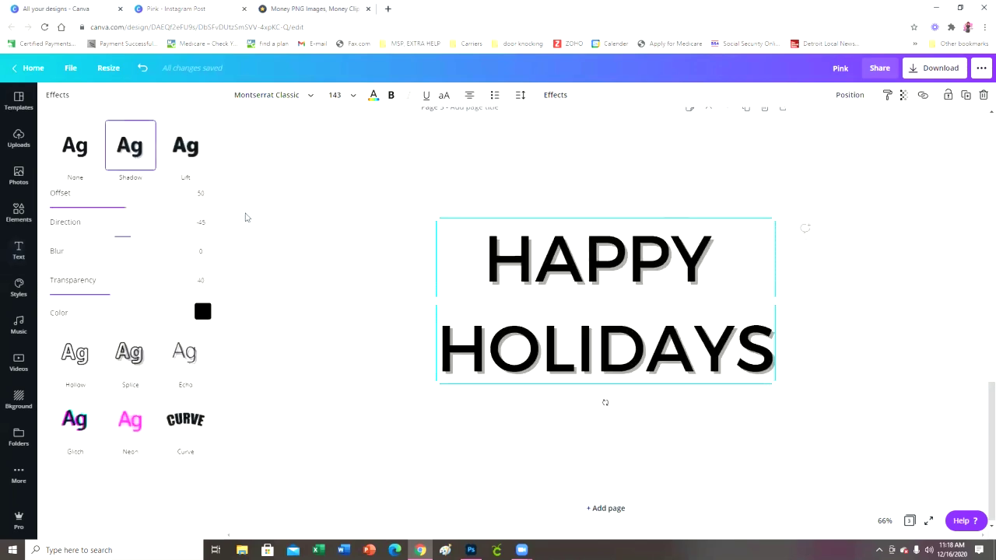
pyautogui.moveTo(113, 294); pyautogui.dragTo(158, 299)
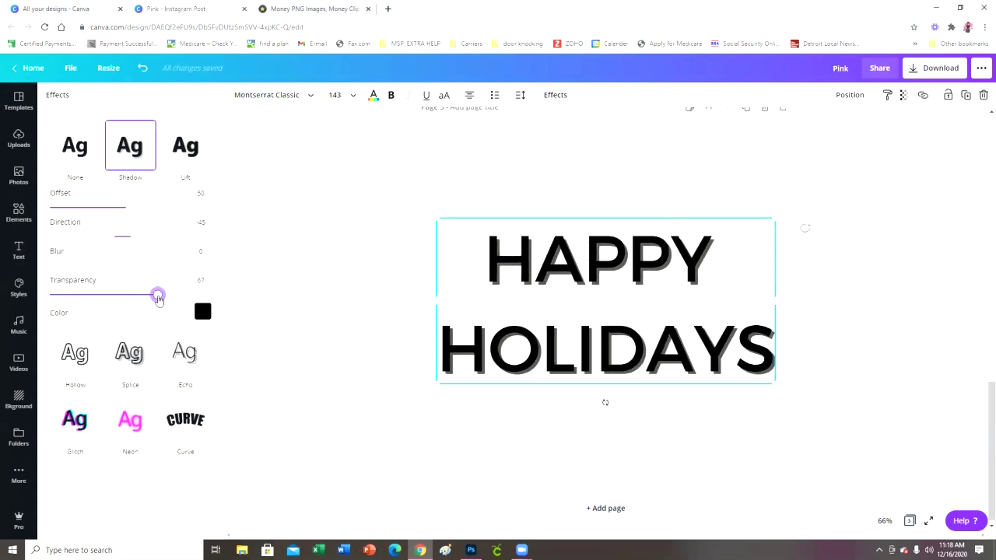
pyautogui.moveTo(54, 266); pyautogui.dragTo(110, 207)
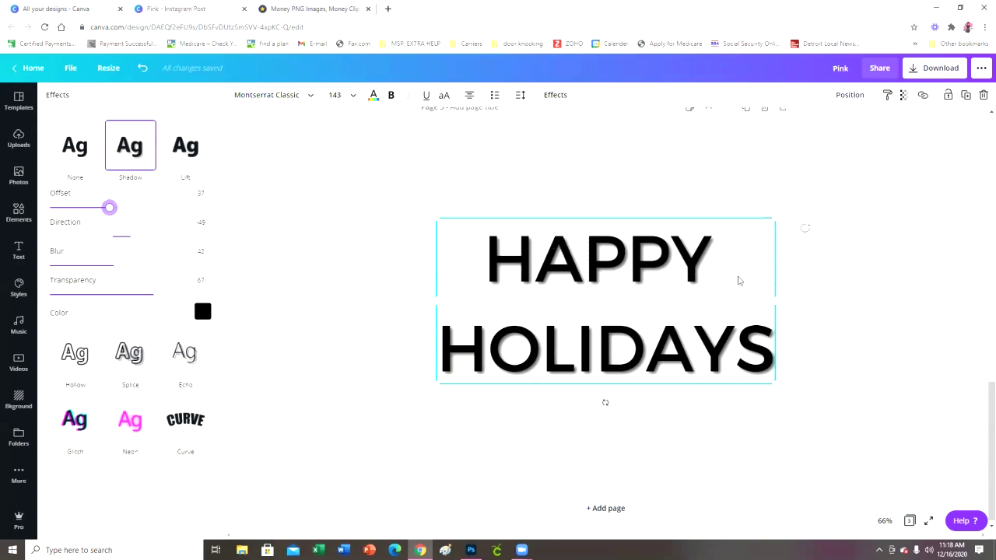
pyautogui.click(876, 251)
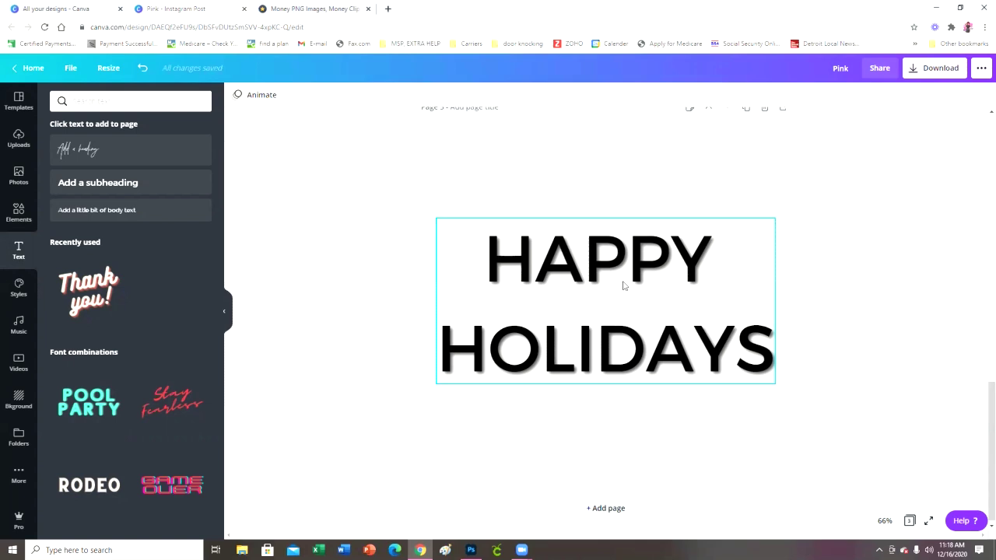
# Apply the Curve effect at 100 to "HAPPY HOLIDAYS" and move the curved text up to the middle of the page.
pyautogui.click(655, 254)
pyautogui.click(555, 95)
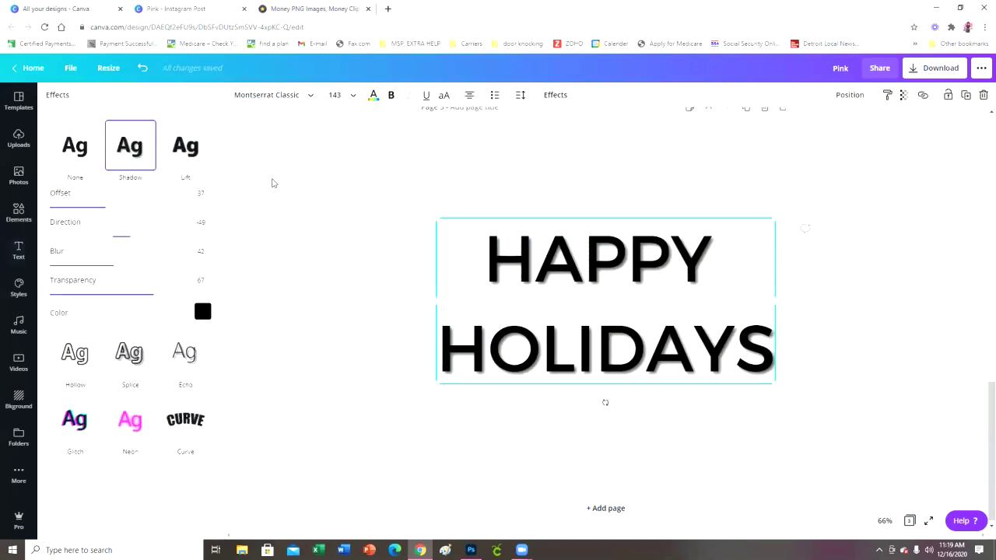
pyautogui.click(201, 422)
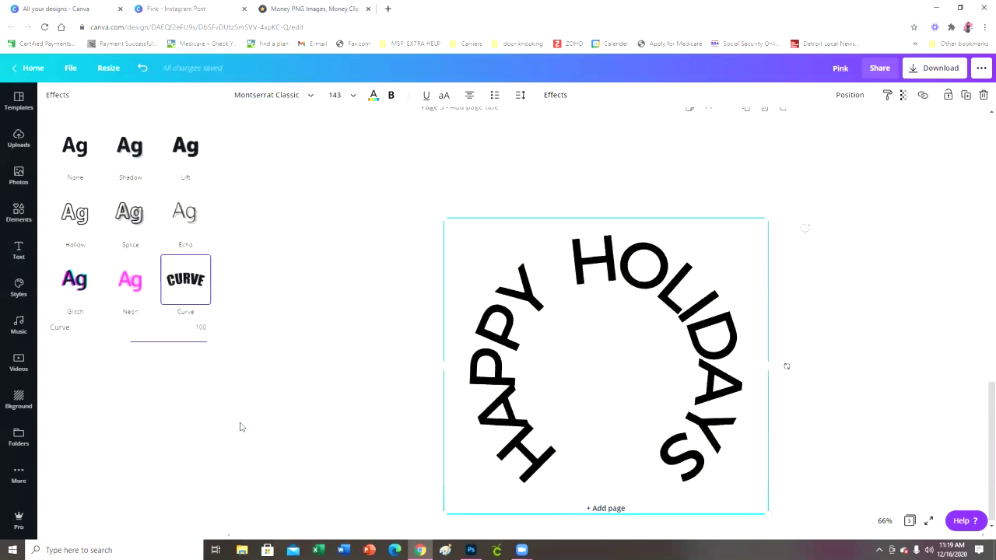
pyautogui.scroll(1, 869, 313)
pyautogui.scroll(-1, 853, 317)
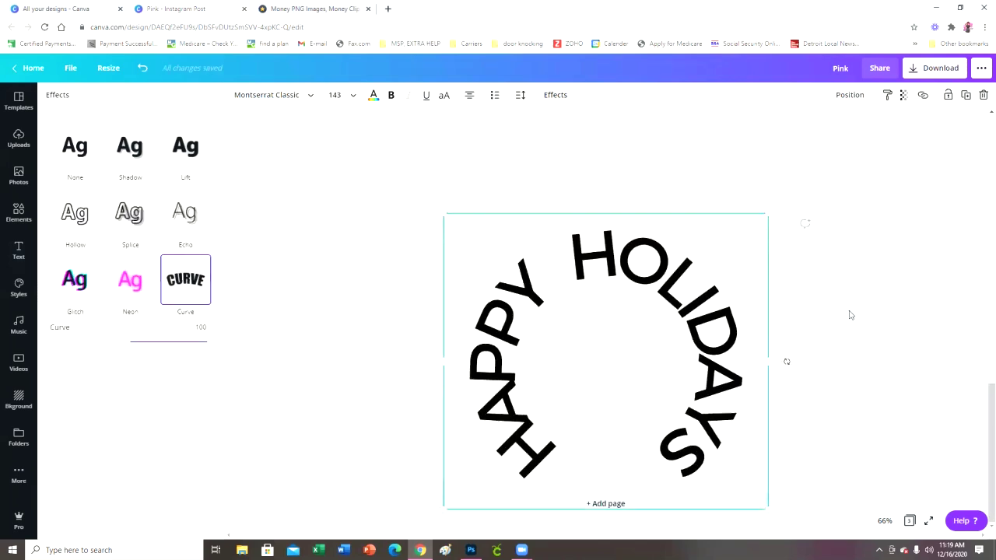
pyautogui.moveTo(686, 385); pyautogui.dragTo(689, 334)
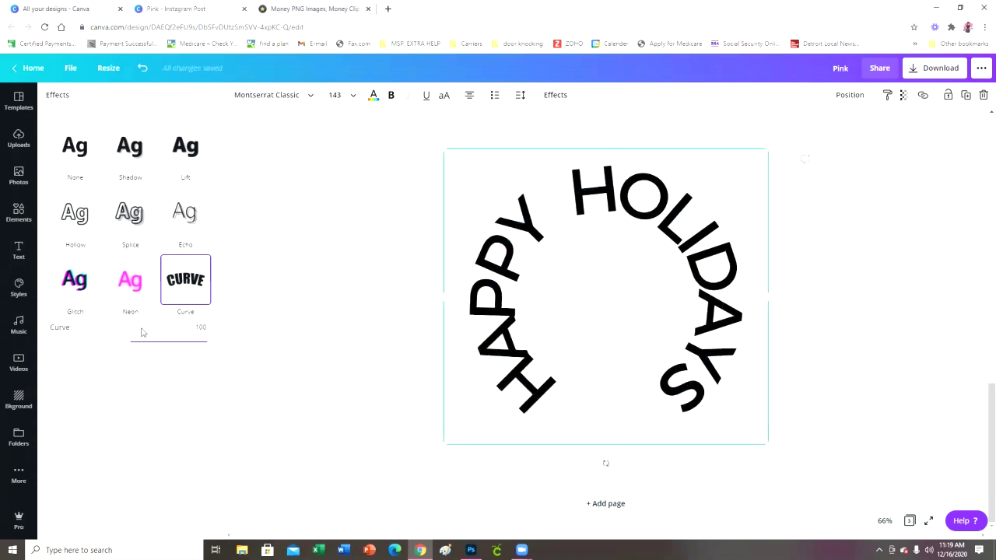
# Shrink the curved text to about size 40 near the top of the page and invert its arc with a curve of -42.
pyautogui.moveTo(211, 349); pyautogui.dragTo(161, 346)
pyautogui.moveTo(913, 322); pyautogui.dragTo(469, 200)
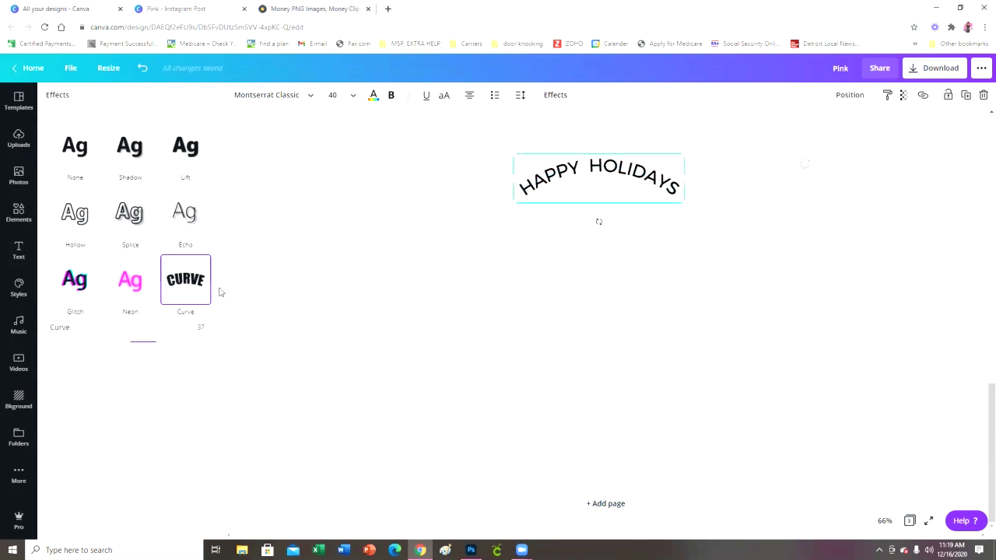
pyautogui.moveTo(156, 345); pyautogui.dragTo(97, 341)
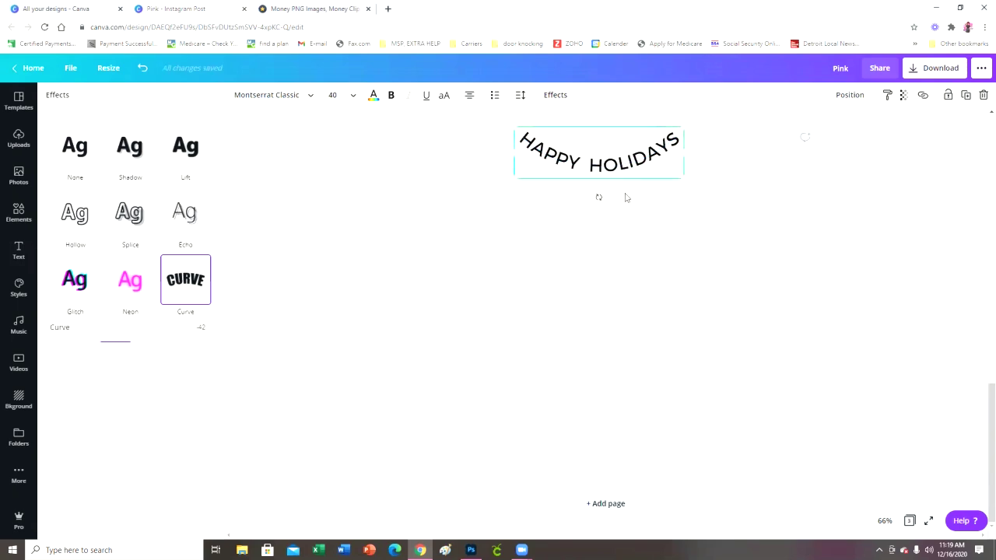
# Move the curved "HAPPY HOLIDAYS" text down toward the middle of page 3 and reopen its text effects.
pyautogui.click(673, 377)
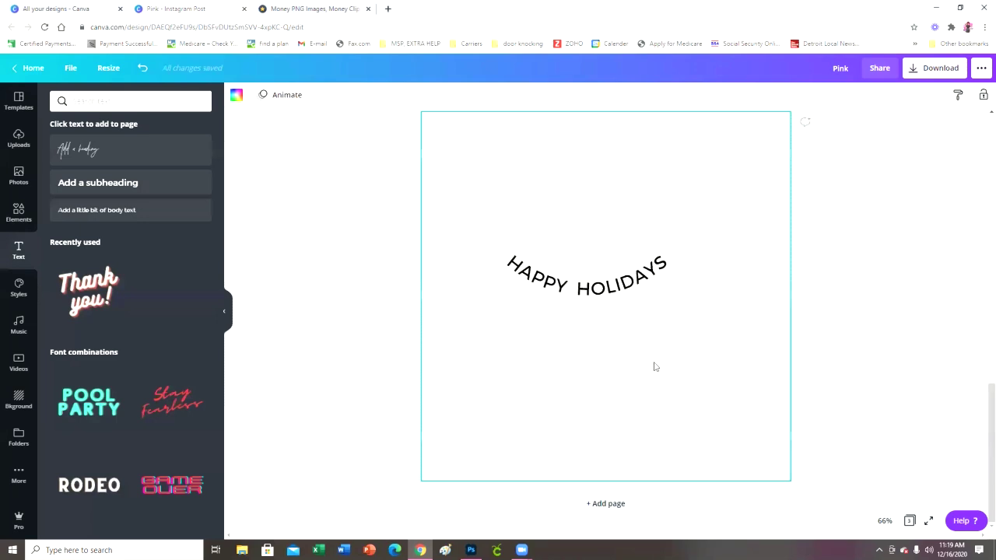
pyautogui.click(627, 289)
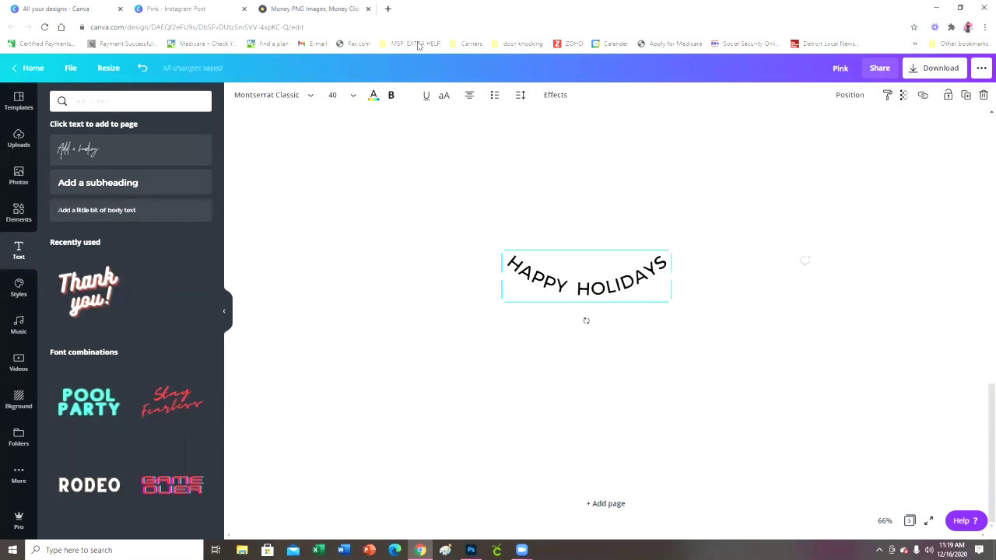
pyautogui.click(558, 95)
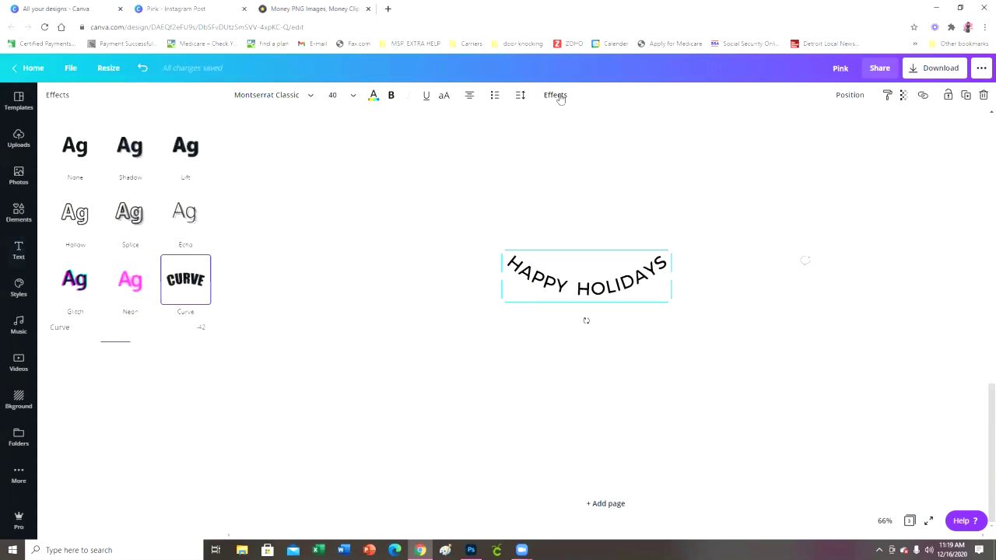
# Look at the adjustment and crop options of the model photo on page 2, cancelling the crop.
pyautogui.scroll(-5, 544, 234)
pyautogui.click(496, 305)
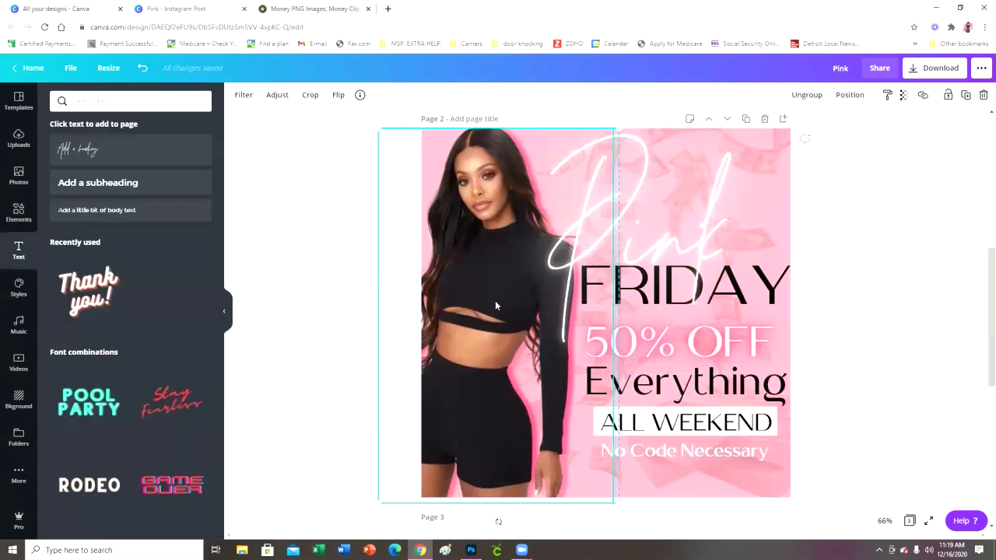
pyautogui.click(285, 96)
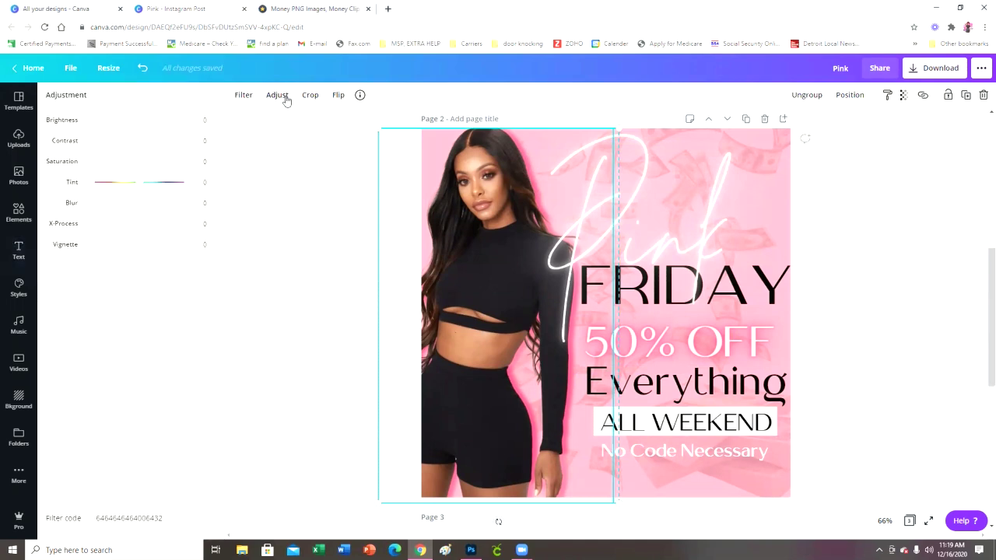
pyautogui.click(310, 96)
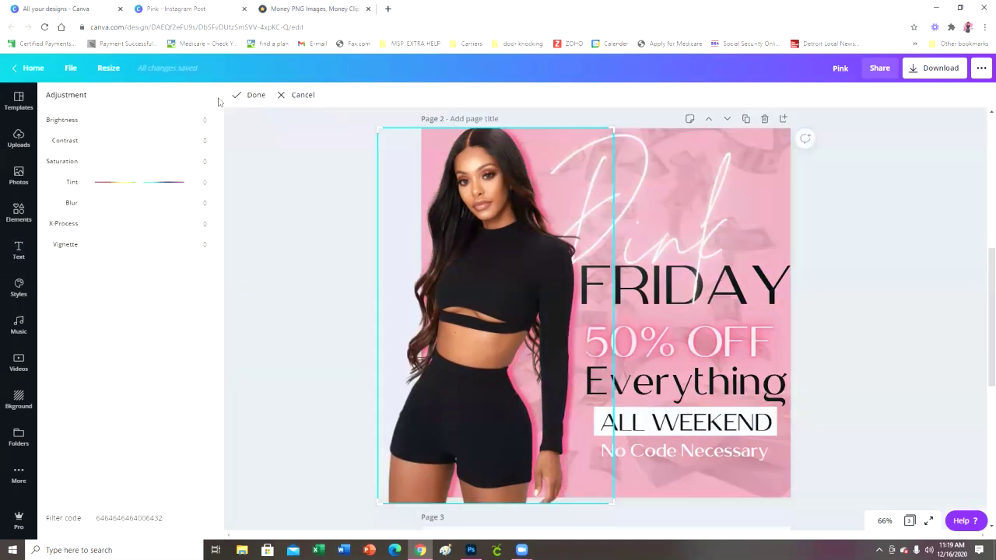
pyautogui.click(305, 96)
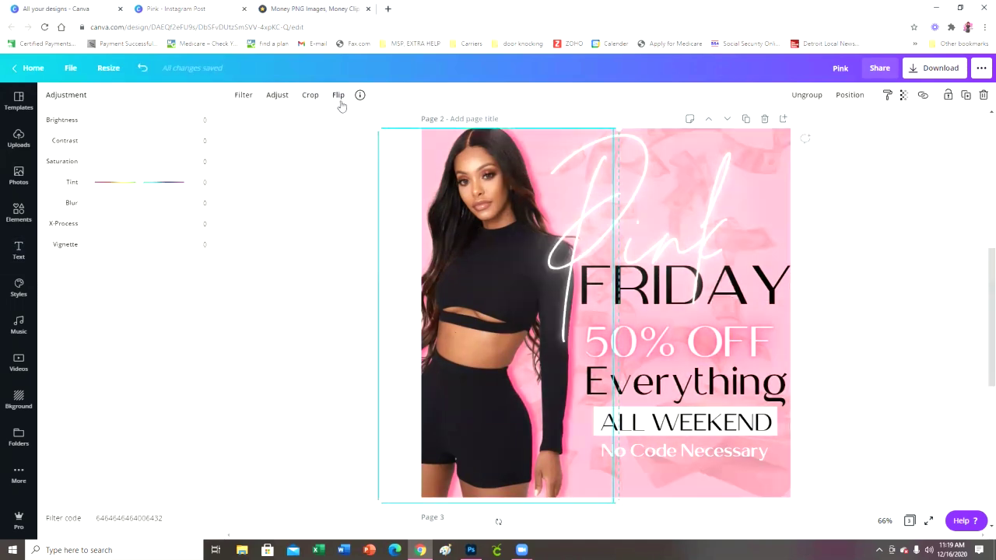
# Try flipping the model photo on page 2 horizontally and vertically, reversing each flip.
pyautogui.click(339, 99)
pyautogui.click(349, 123)
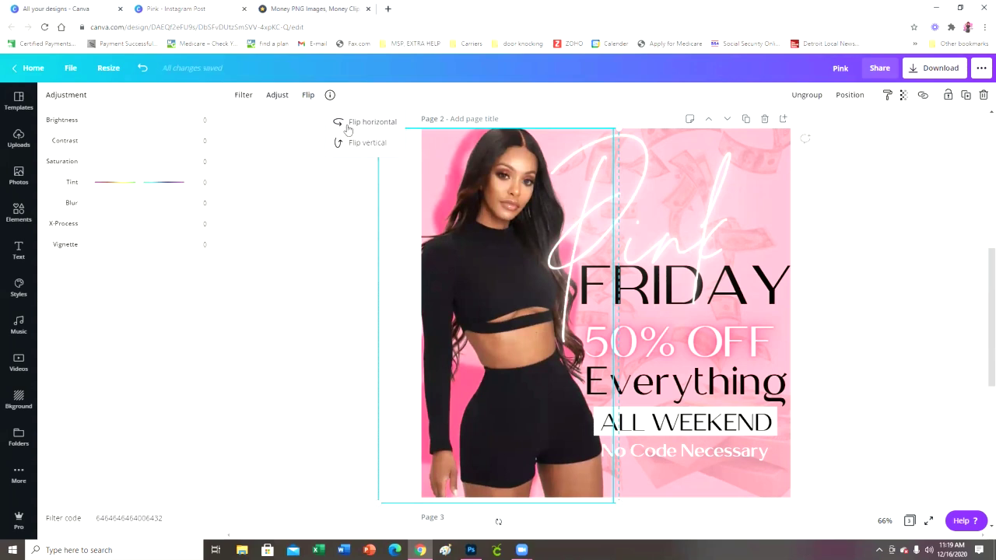
pyautogui.click(348, 126)
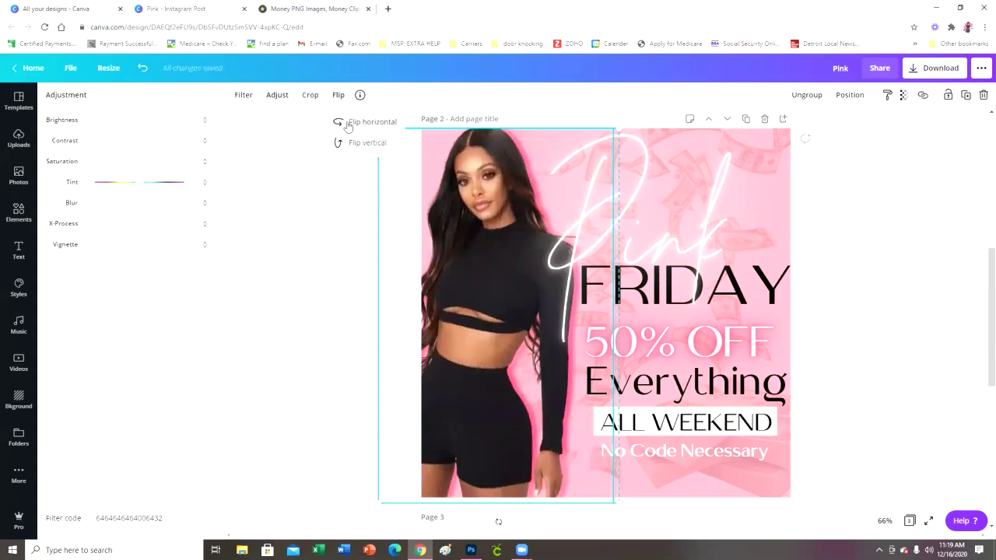
pyautogui.click(353, 147)
pyautogui.click(354, 146)
pyautogui.press('Escape')
# Try the Peony filter on the page 2 model photo, settle on the Street filter, and deselect the photo.
pyautogui.click(243, 96)
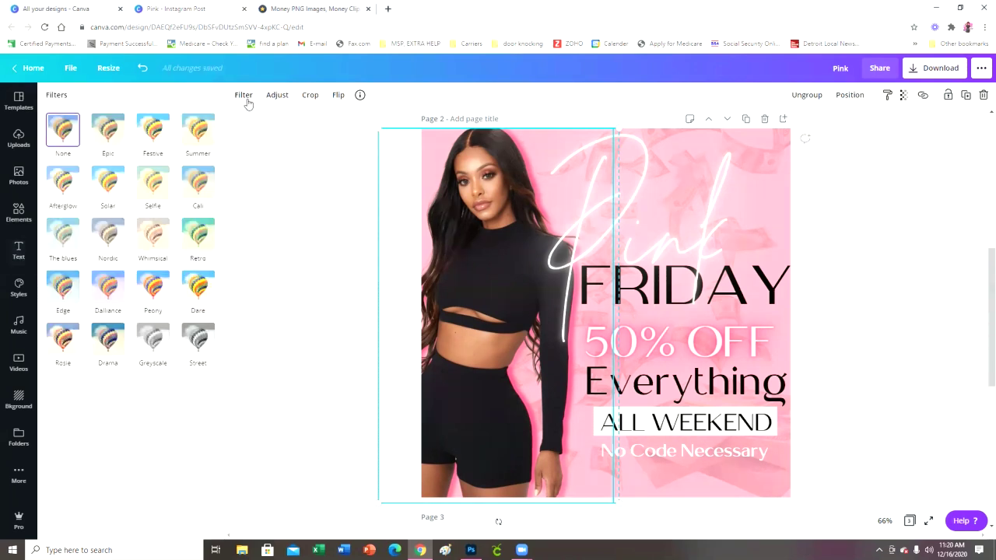
pyautogui.click(206, 340)
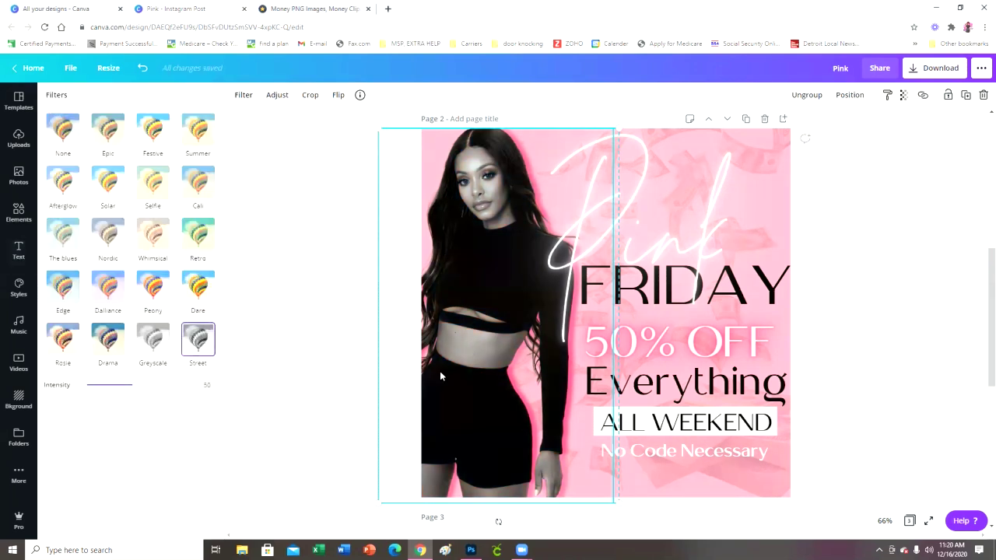
pyautogui.click(159, 290)
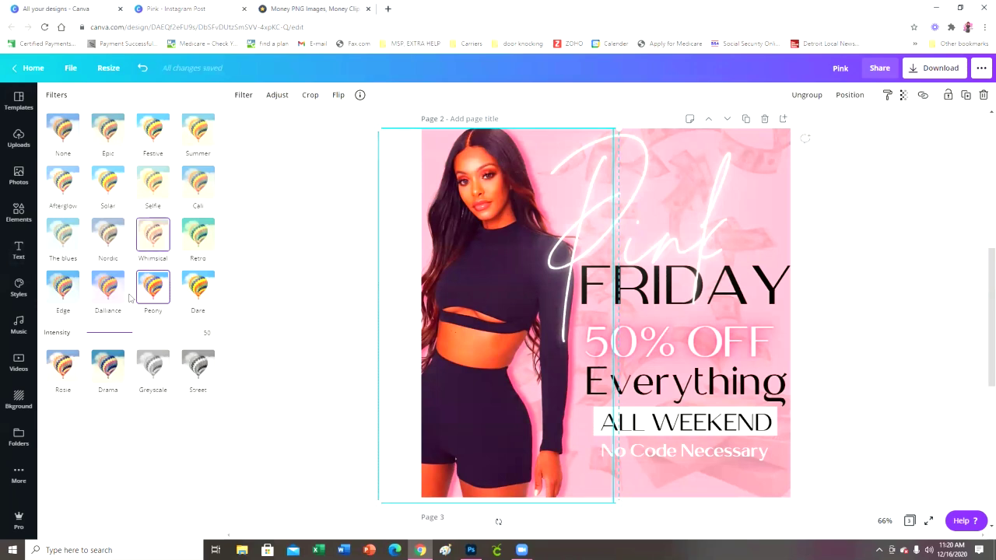
pyautogui.click(196, 372)
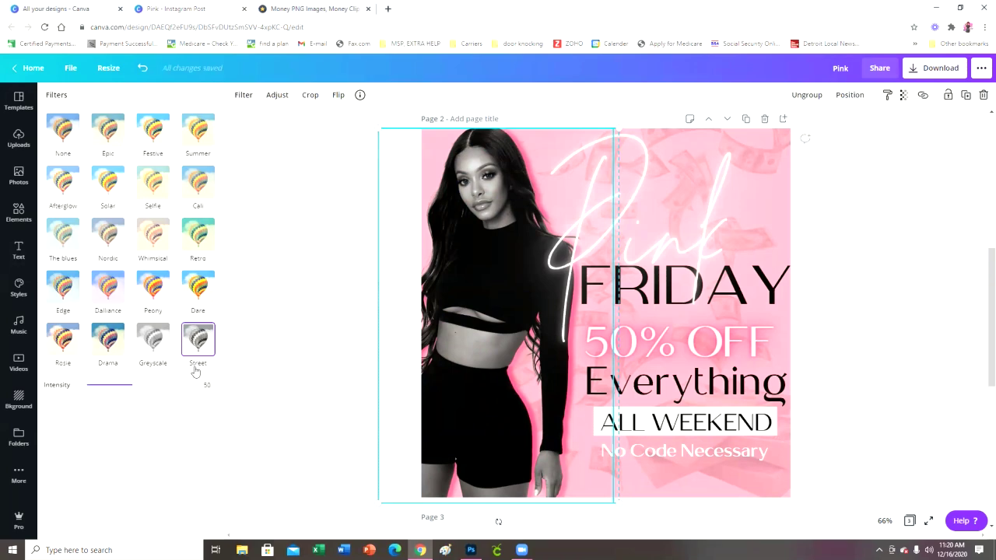
pyautogui.scroll(5, 729, 337)
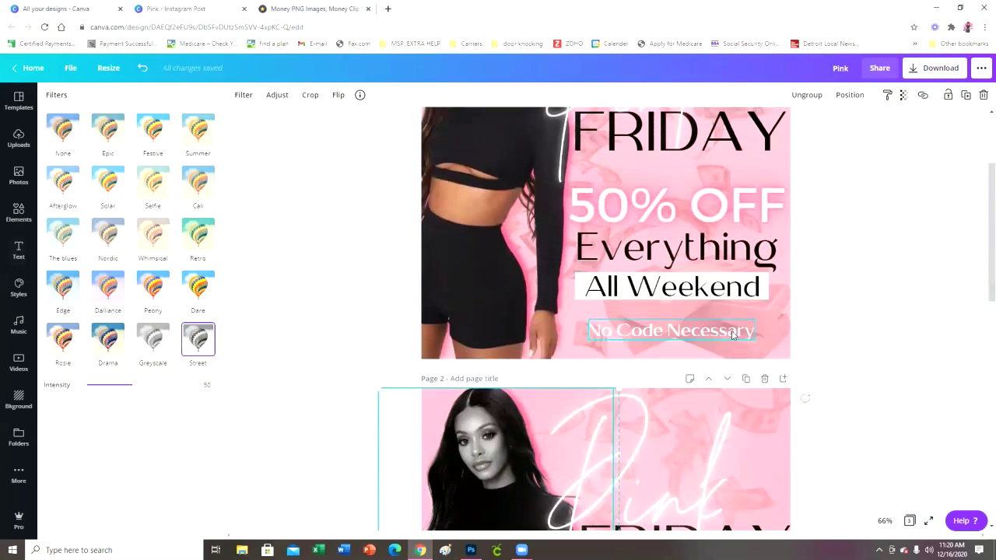
pyautogui.scroll(-6, 729, 336)
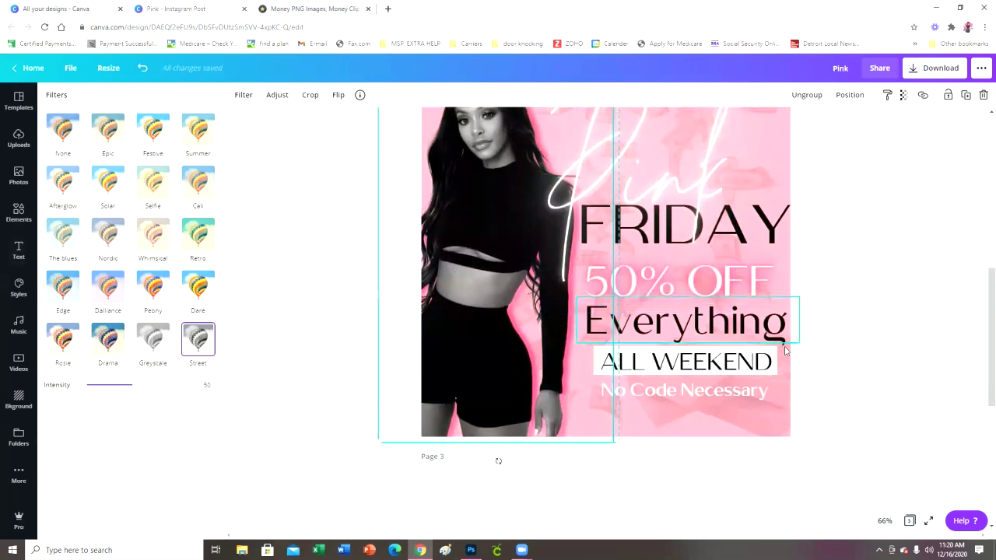
pyautogui.click(839, 332)
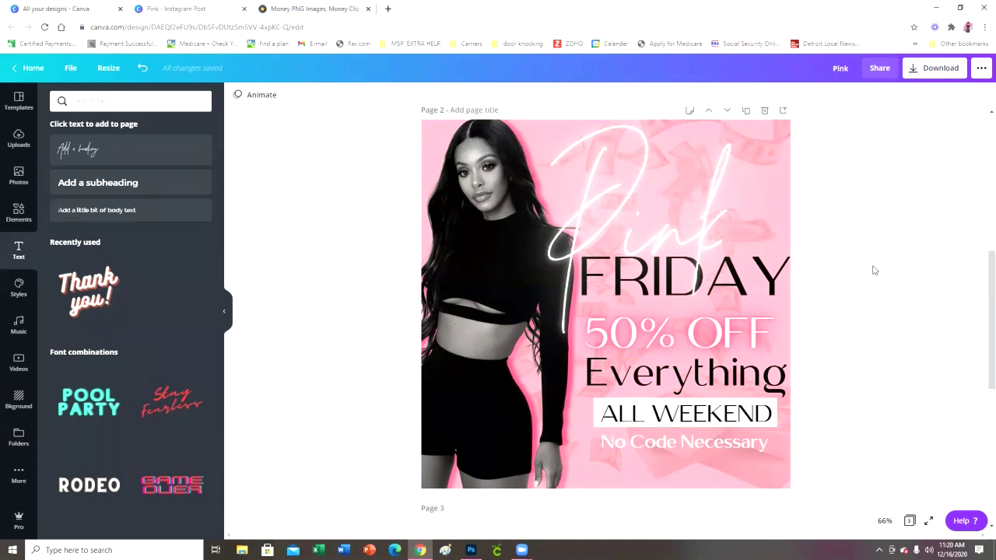
pyautogui.scroll(5, 874, 269)
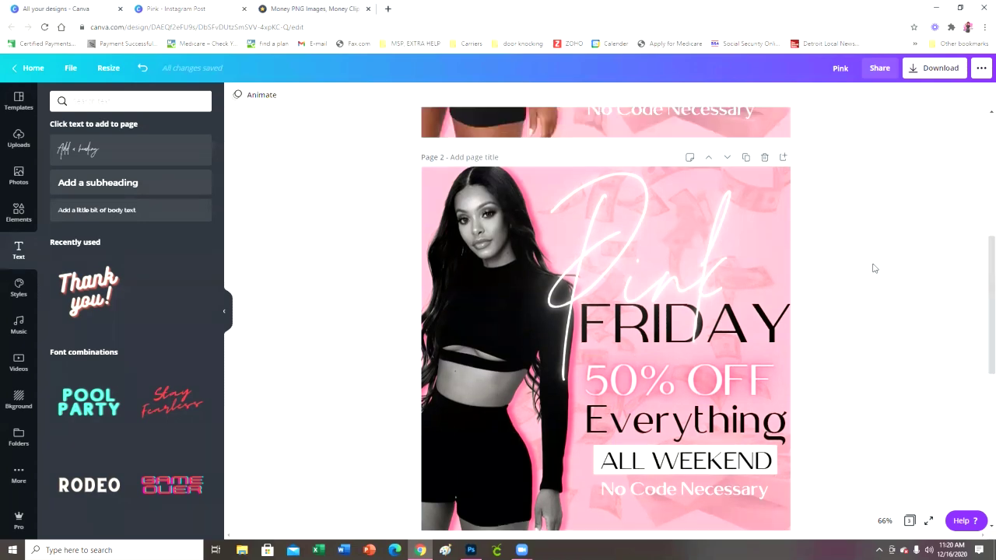
pyautogui.scroll(1, 903, 311)
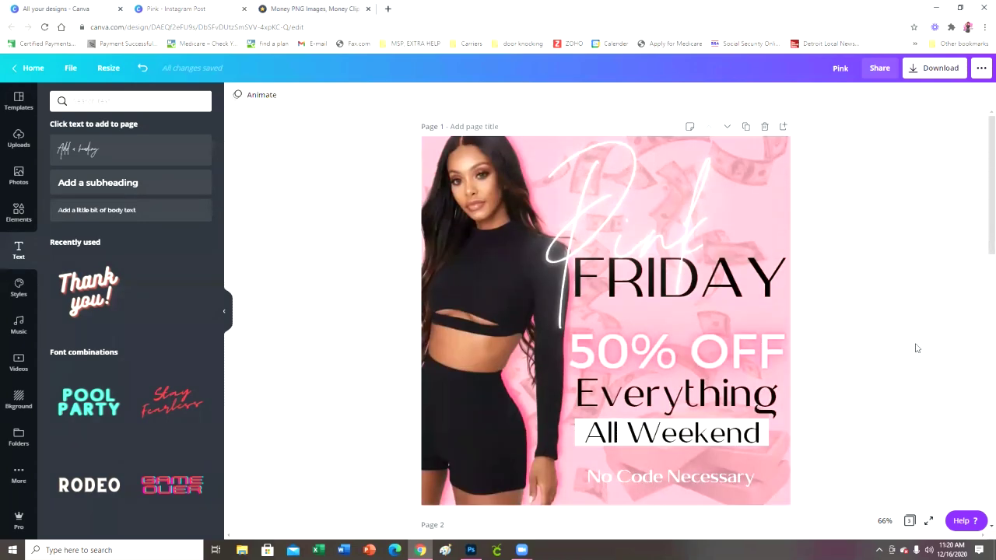